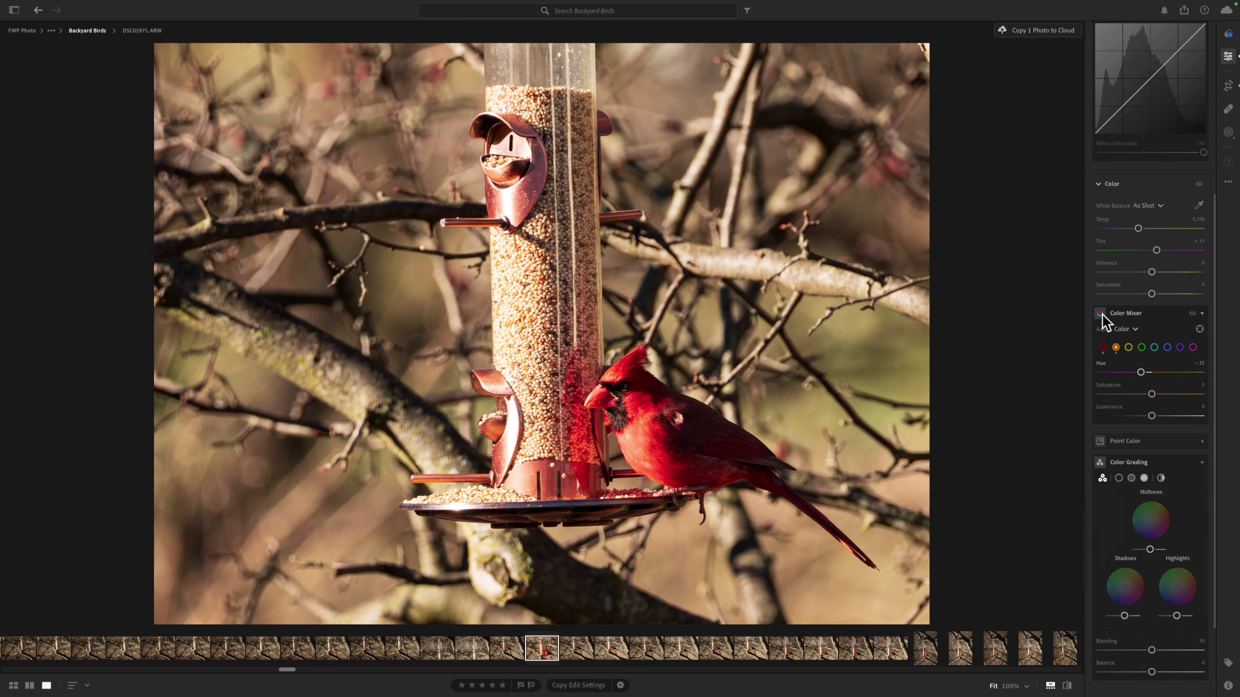
Collapse the Color Mixer, lower the cardinal photo's color temperature and raise its vibrance.
{"action": "left_click", "coordinate": [1156, 317]}
{"action": "left_click_drag", "start_coordinate": [1138, 228], "coordinate": [1129, 229]}
{"action": "left_click_drag", "start_coordinate": [1152, 272], "coordinate": [1162, 273]}
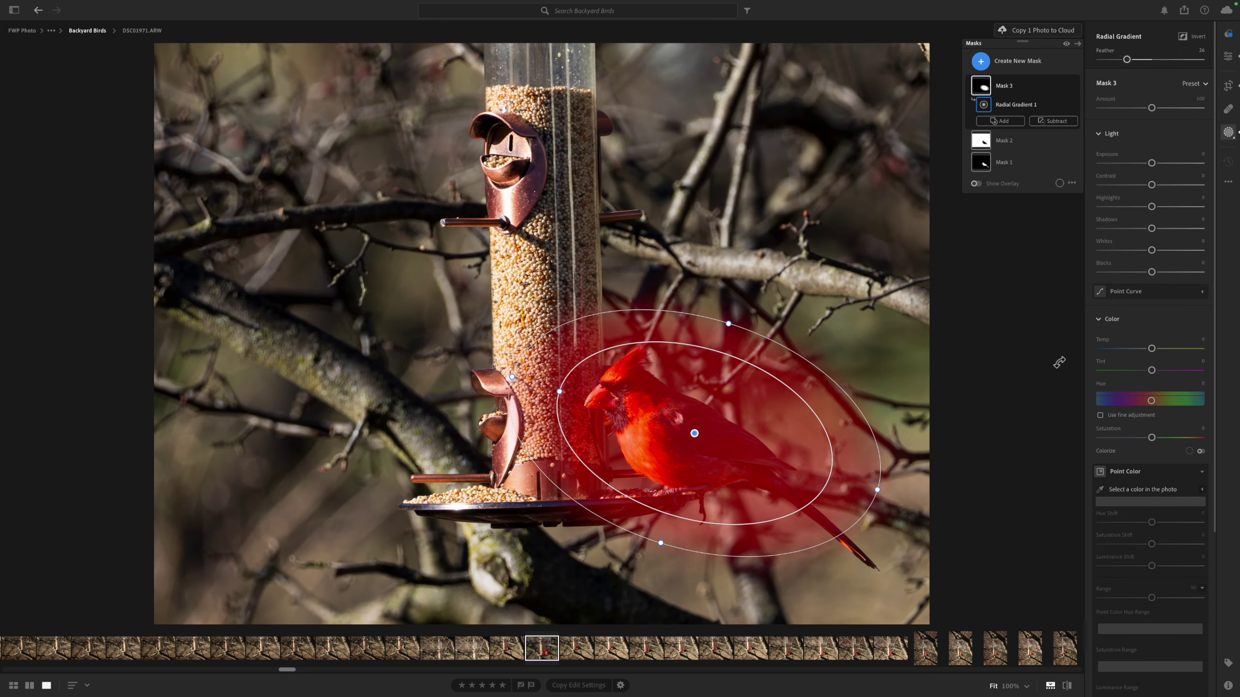
Adjust the size and angle of Mask 3's radial gradient so it surrounds the cardinal.
{"action": "left_click_drag", "start_coordinate": [847, 366], "coordinate": [859, 401]}
{"action": "left_click_drag", "start_coordinate": [729, 404], "coordinate": [728, 408]}
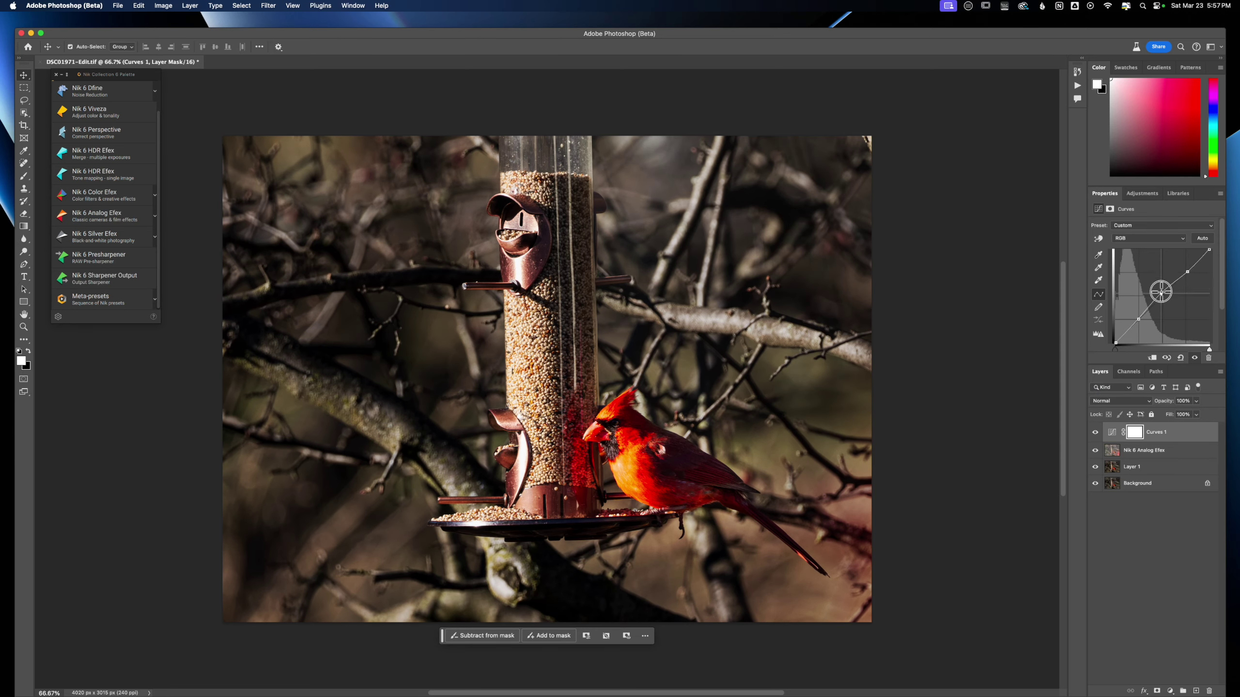
Switch to Photoshop and reshape the RGB curve of the Curves 1 adjustment layer.
{"action": "left_click_drag", "start_coordinate": [1163, 288], "coordinate": [1184, 266]}
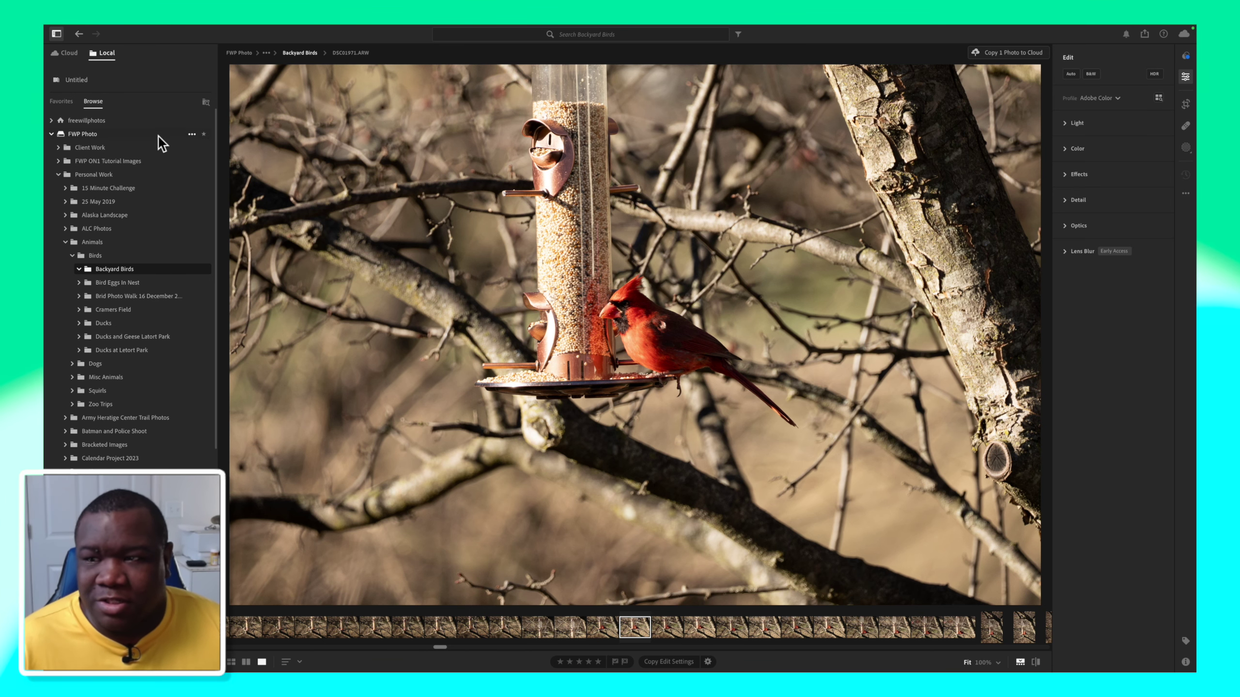
Hide the folder browser and check the photo's camera, lens and capture information.
{"action": "left_click", "coordinate": [57, 35]}
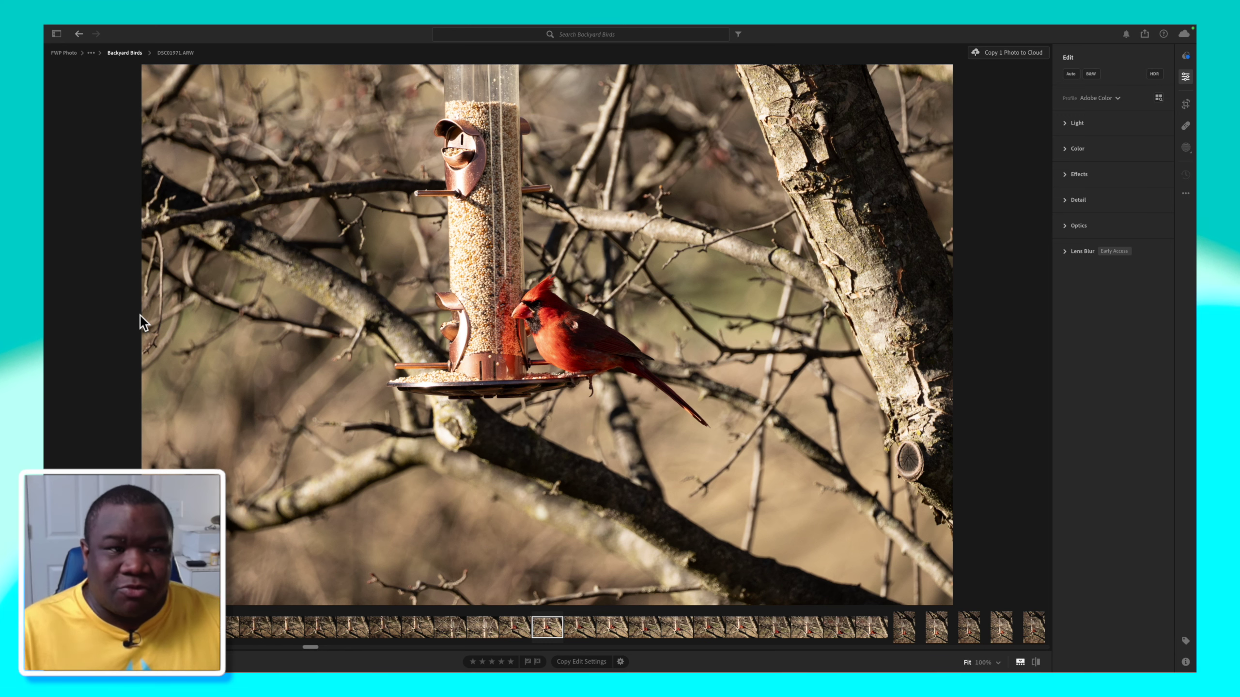
{"action": "left_click", "coordinate": [1185, 662]}
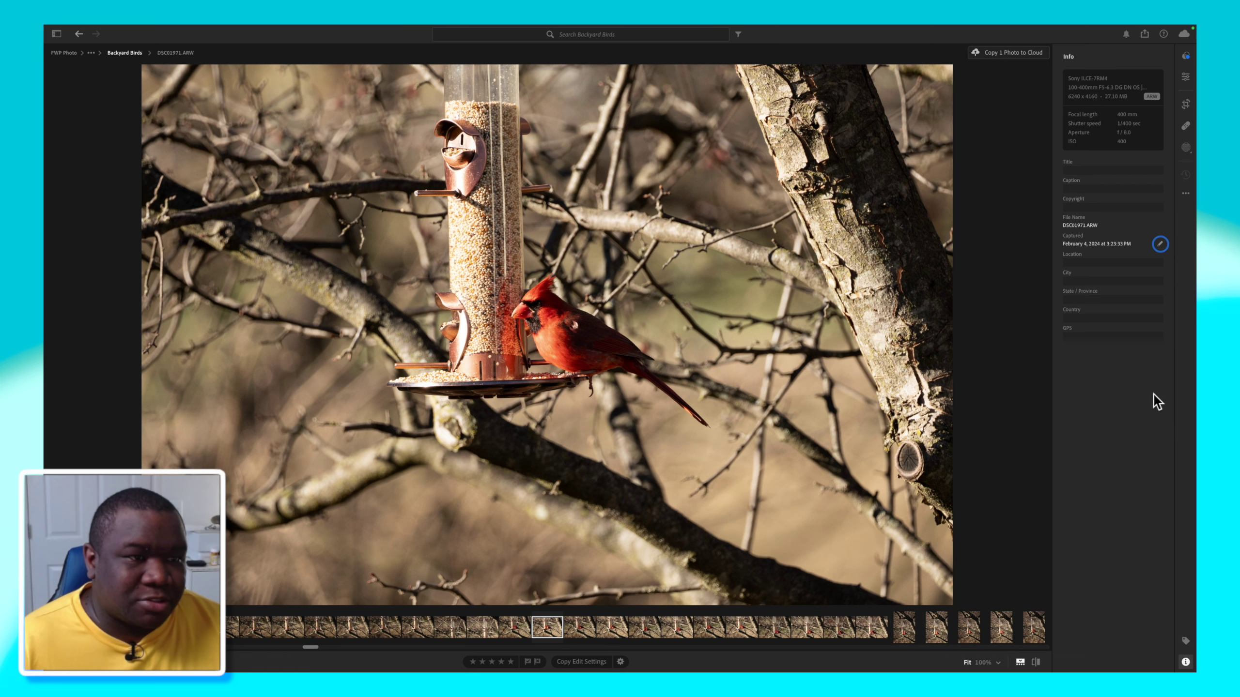
{"action": "left_click", "coordinate": [1185, 663]}
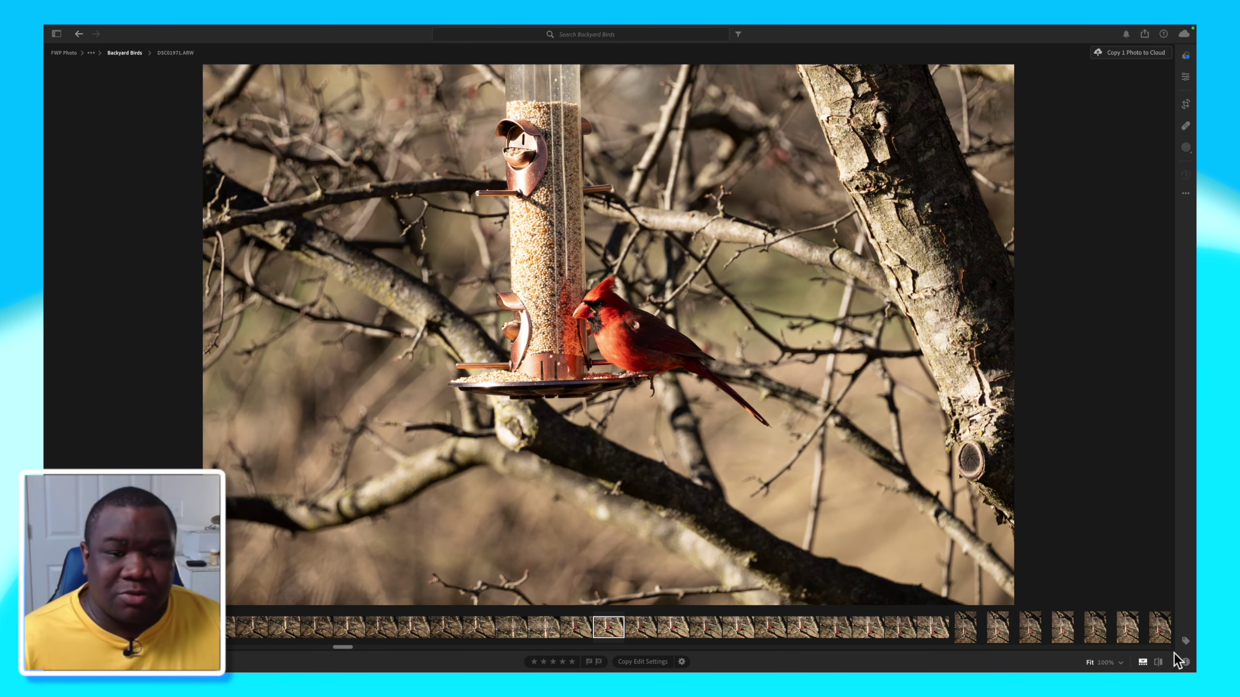
Show the edit controls, expand the Light settings and make a minimal exposure adjustment.
{"action": "left_click", "coordinate": [1185, 77]}
{"action": "left_click", "coordinate": [1067, 123]}
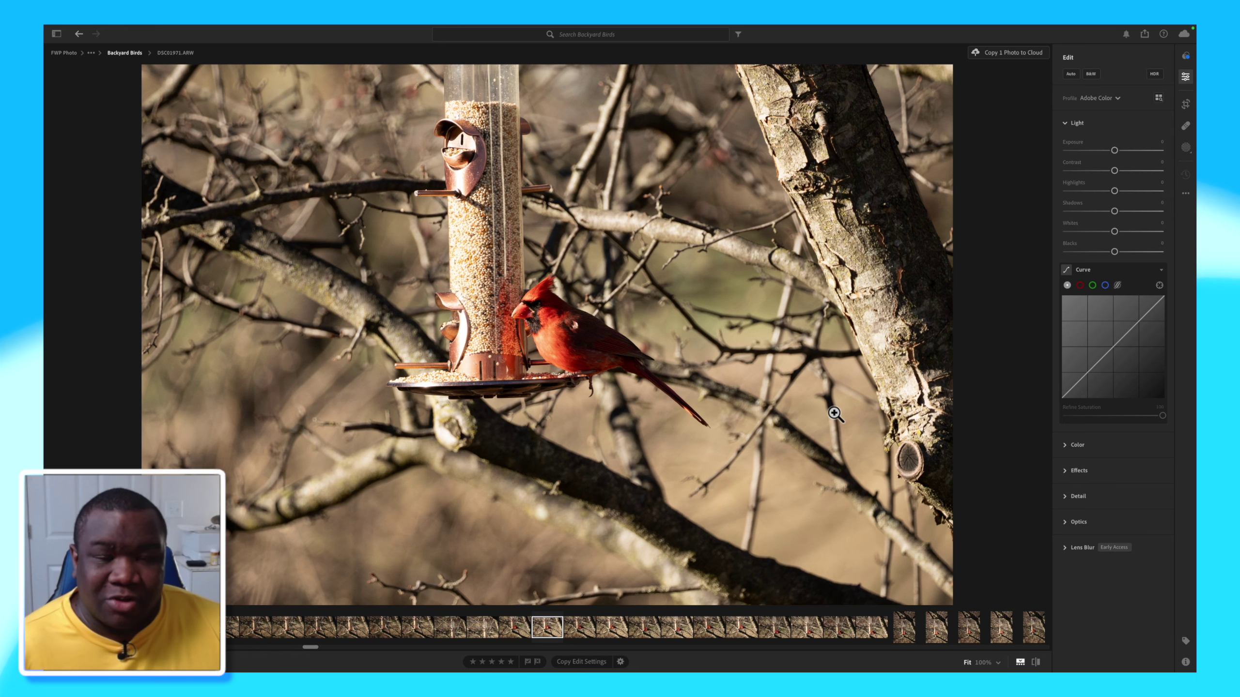
{"action": "left_click", "coordinate": [1115, 152]}
{"action": "left_click_drag", "start_coordinate": [1115, 152], "coordinate": [1115, 153]}
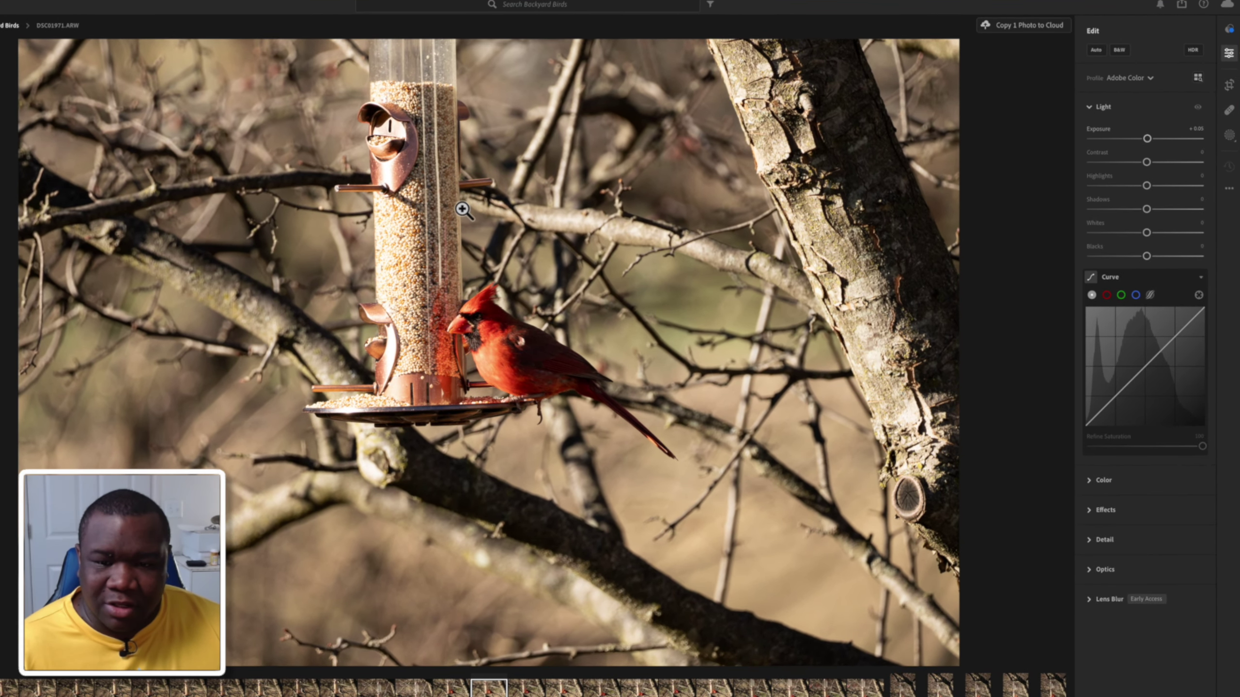
Browse the photo's profiles and apply Adobe Landscape from the favorites.
{"action": "left_click", "coordinate": [1148, 79]}
{"action": "left_click", "coordinate": [1198, 78]}
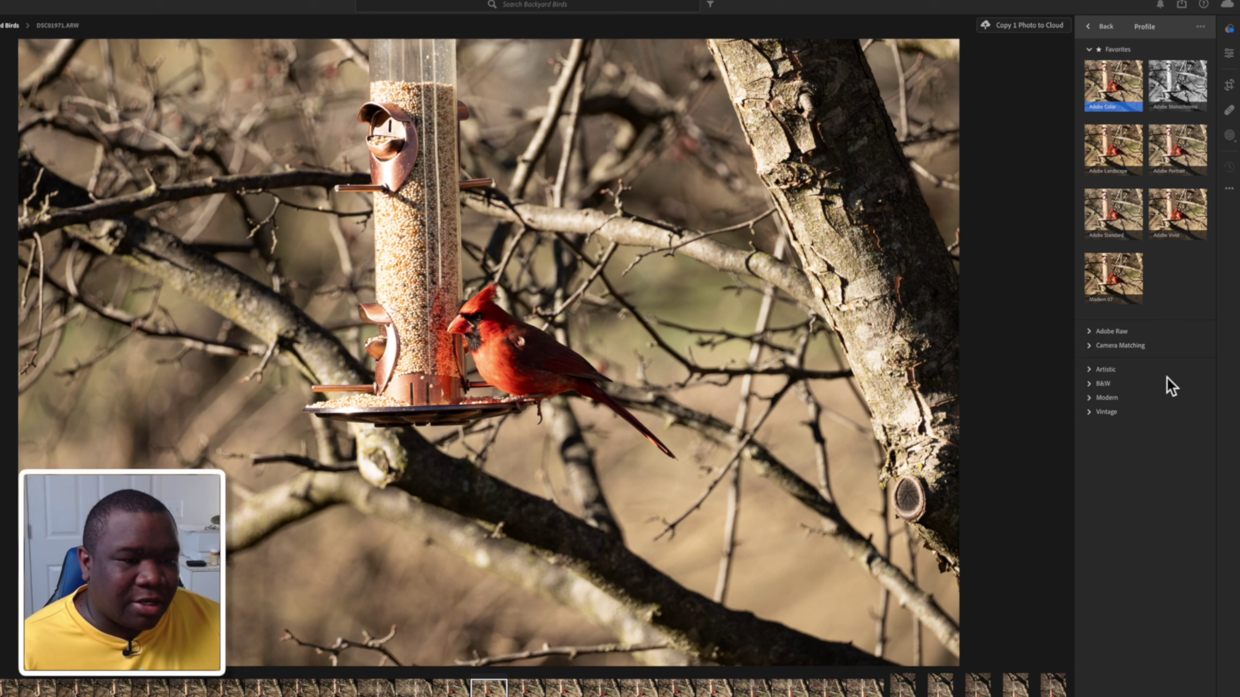
{"action": "left_click", "coordinate": [1109, 150]}
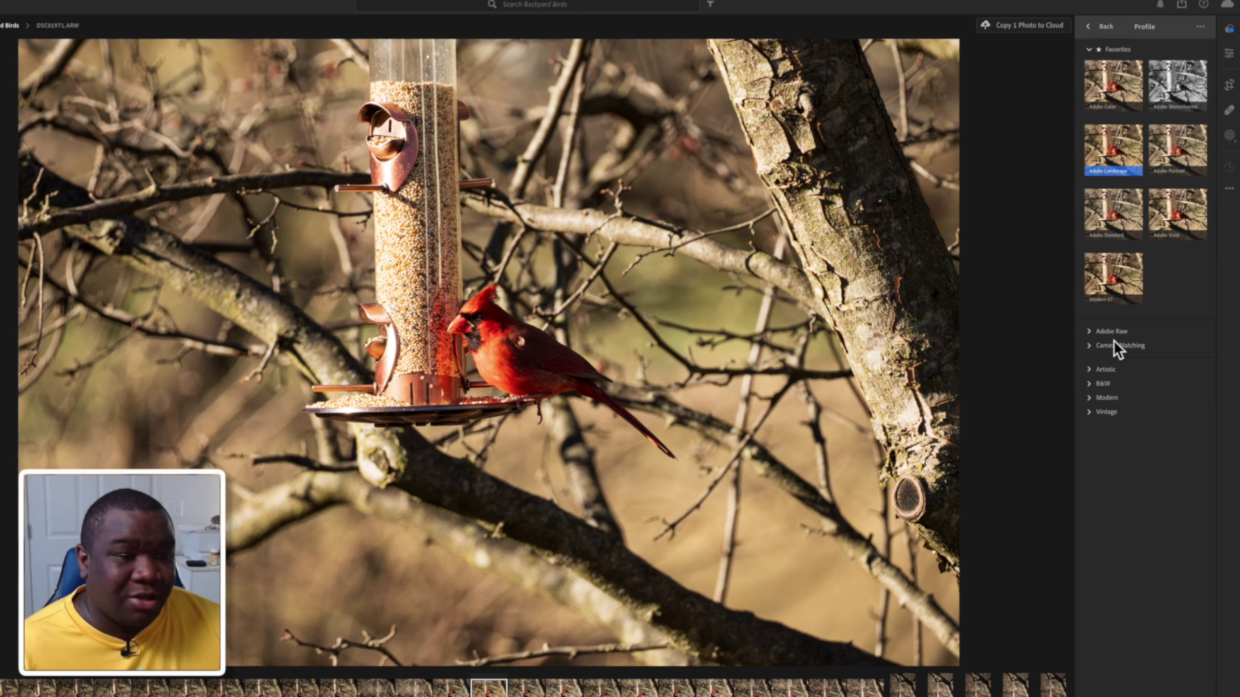
Try the Camera Matching Landscape profile and compare it with the Adobe Raw Landscape profile.
{"action": "left_click", "coordinate": [1090, 347]}
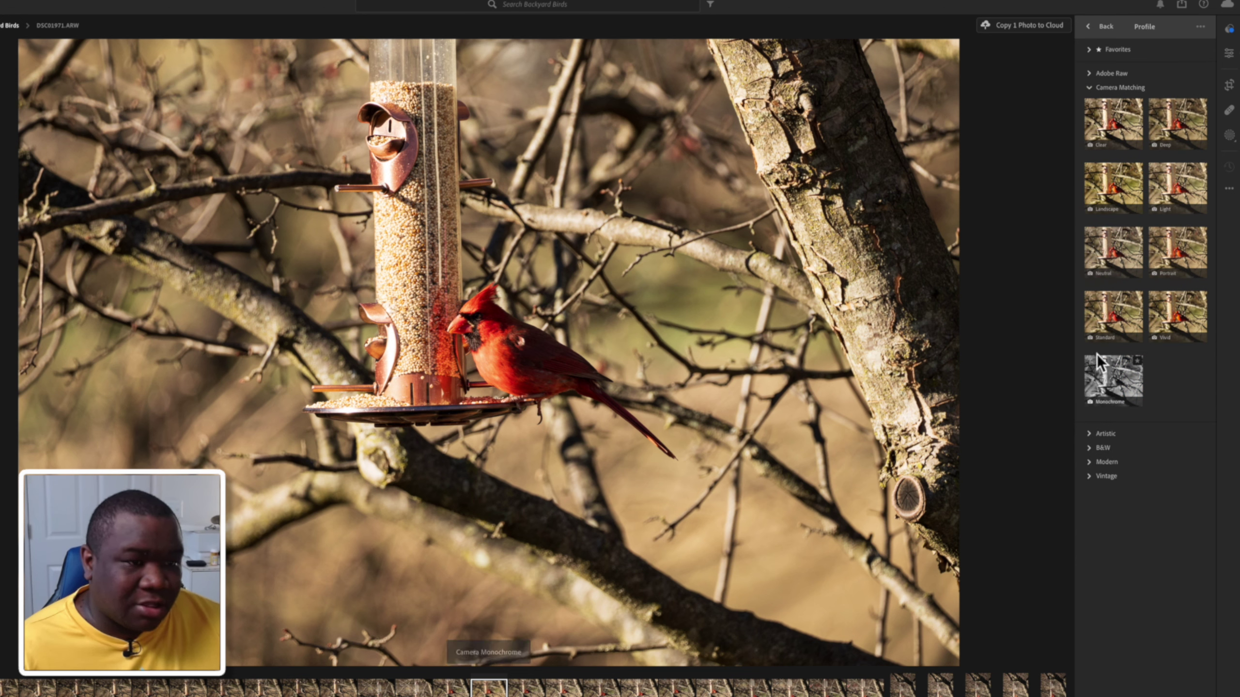
{"action": "left_click", "coordinate": [1115, 184]}
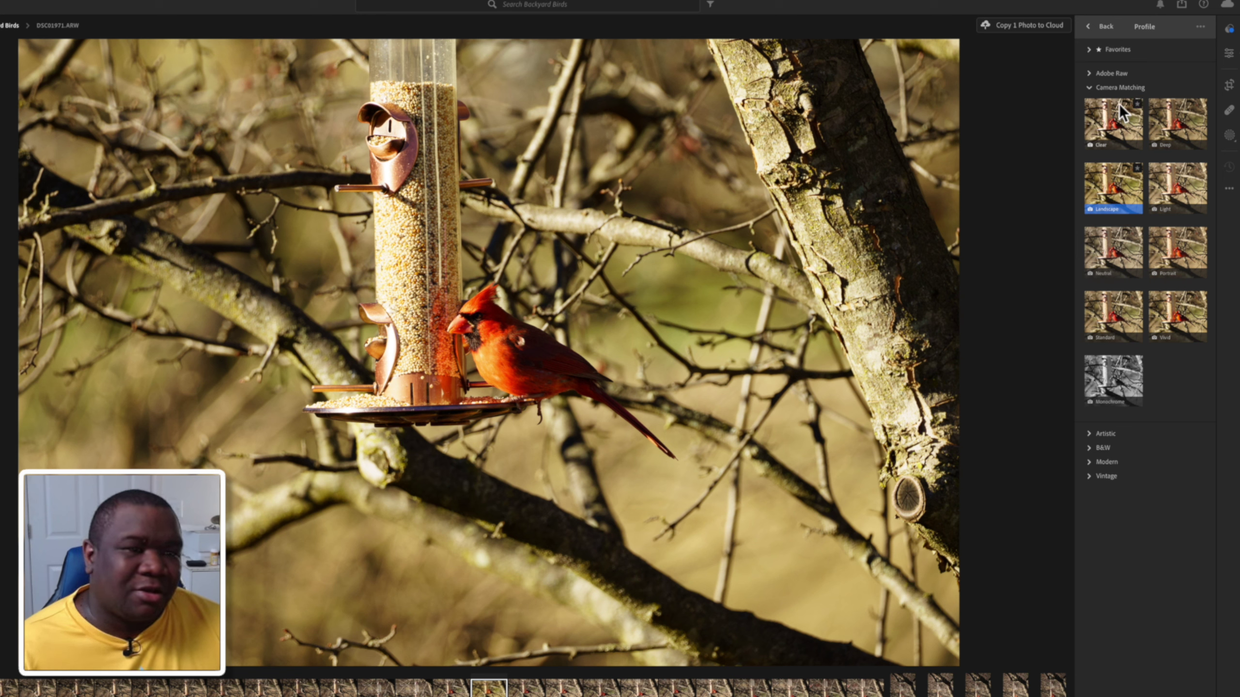
{"action": "left_click", "coordinate": [1094, 86]}
{"action": "left_click", "coordinate": [1090, 74]}
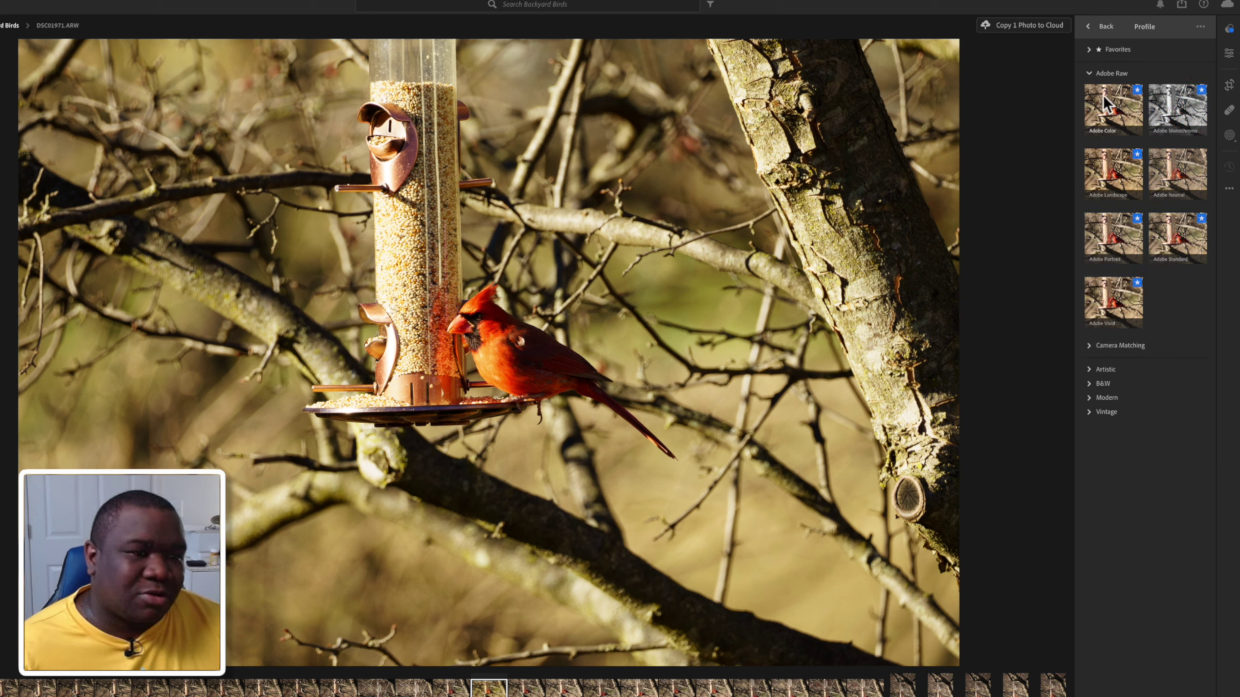
{"action": "left_click", "coordinate": [1107, 175]}
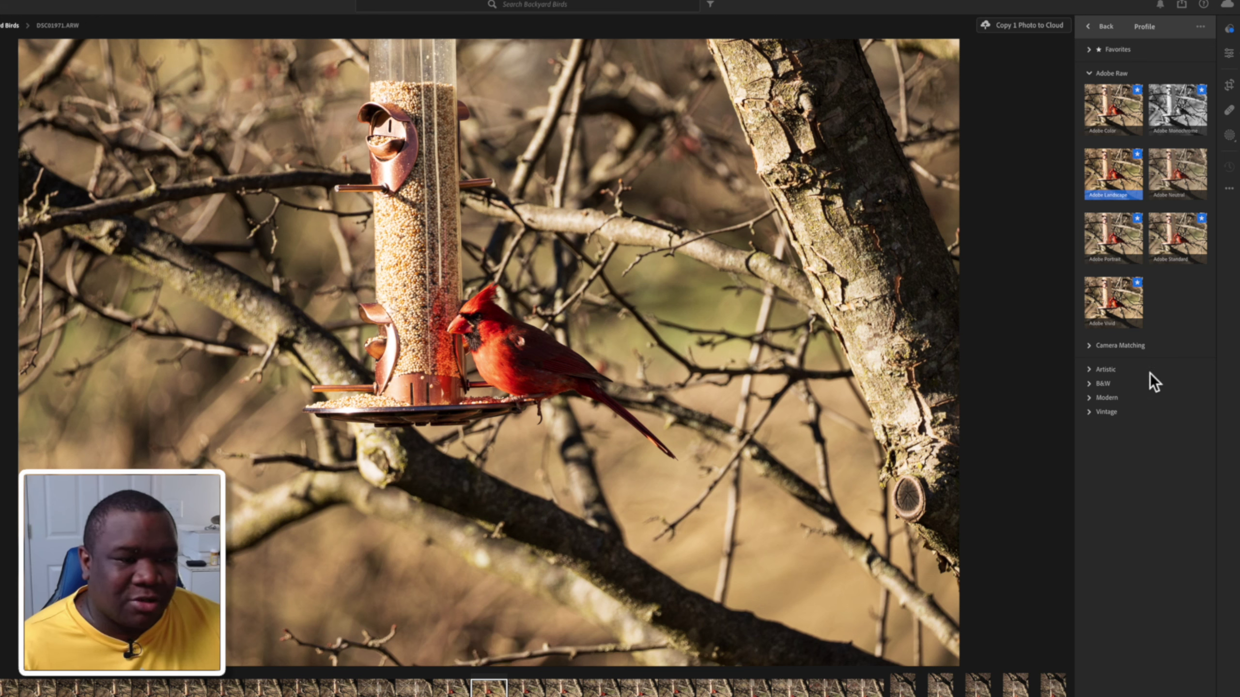
Compare the Adobe Vivid profile, settle on Adobe Landscape and leave the profile browser.
{"action": "left_click", "coordinate": [1123, 310]}
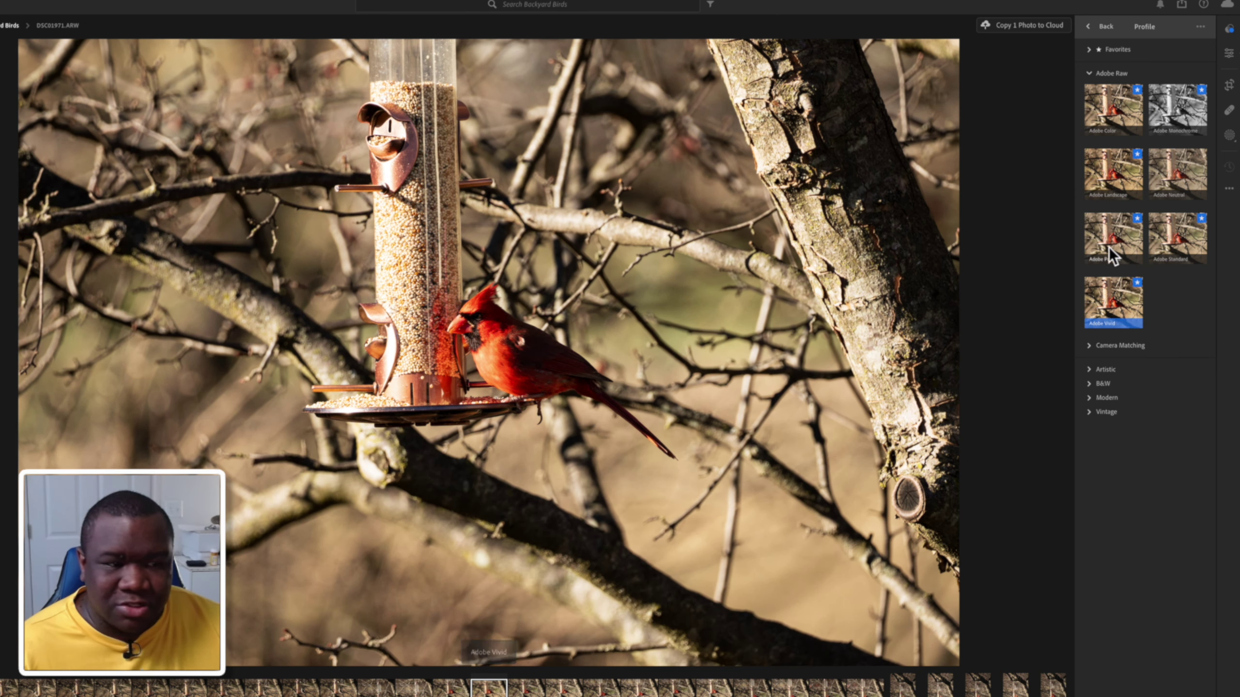
{"action": "left_click", "coordinate": [1103, 173]}
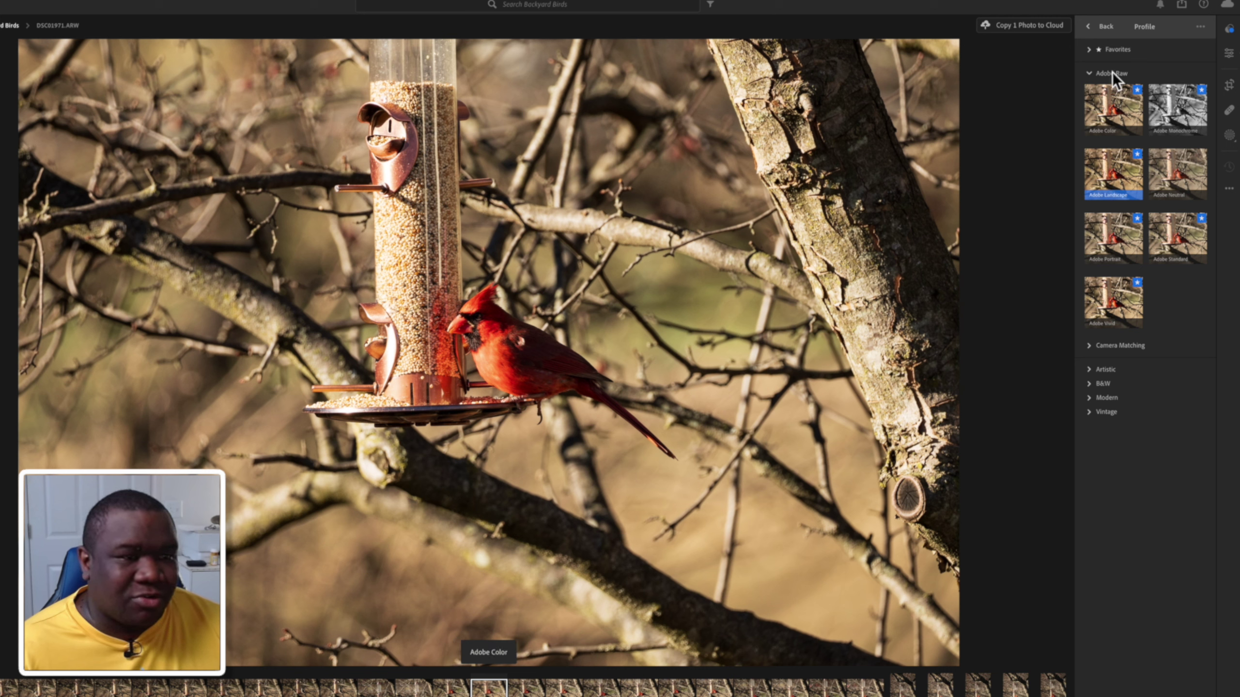
{"action": "left_click", "coordinate": [1101, 28]}
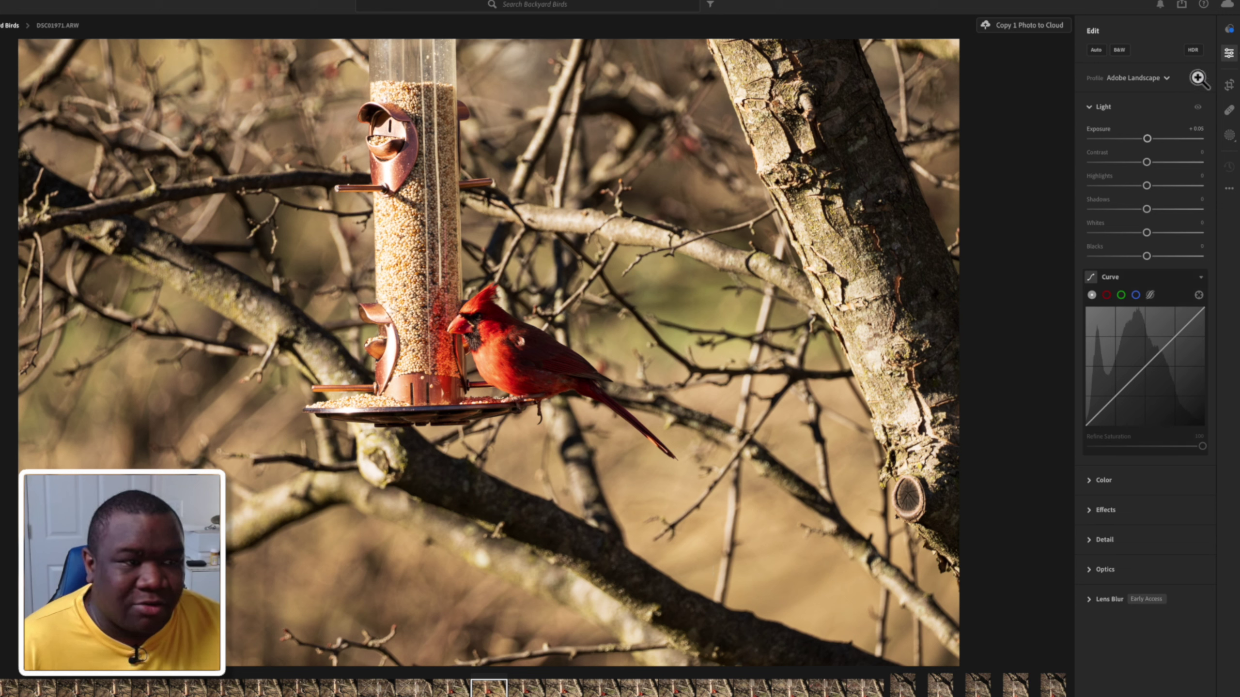
Start cropping the photo and set the crop's aspect ratio to 4 x 3.
{"action": "left_click", "coordinate": [1226, 85]}
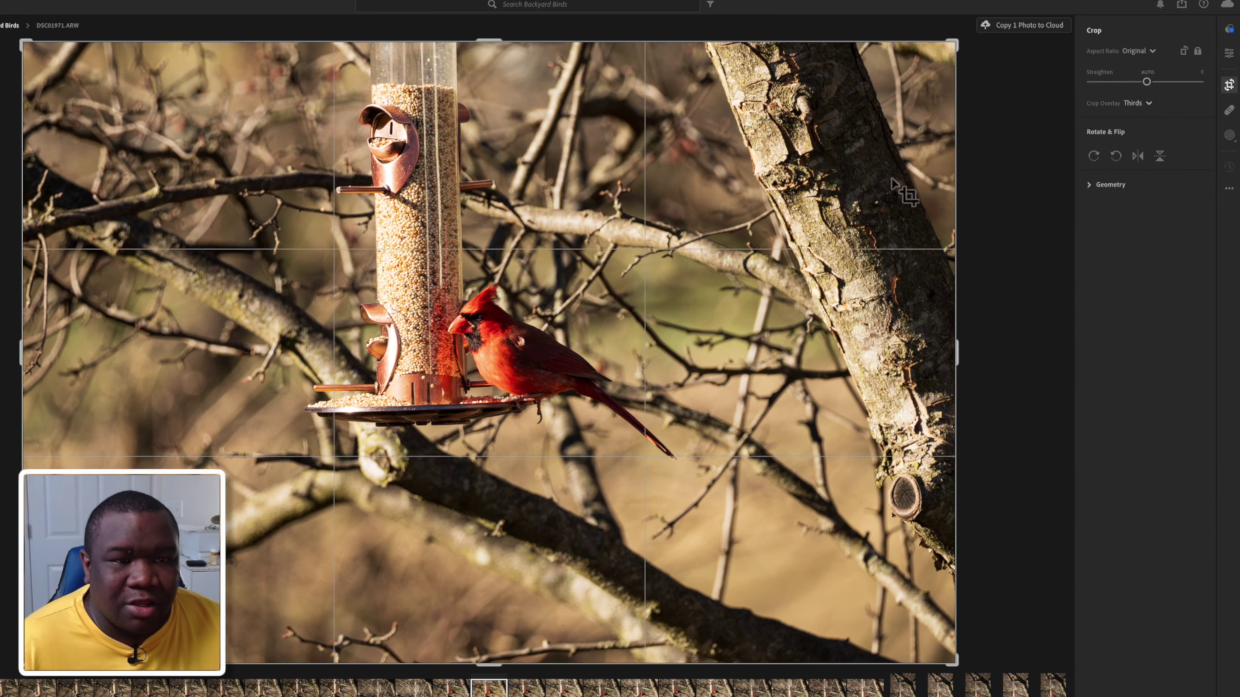
{"action": "left_click_drag", "start_coordinate": [950, 45], "coordinate": [949, 45]}
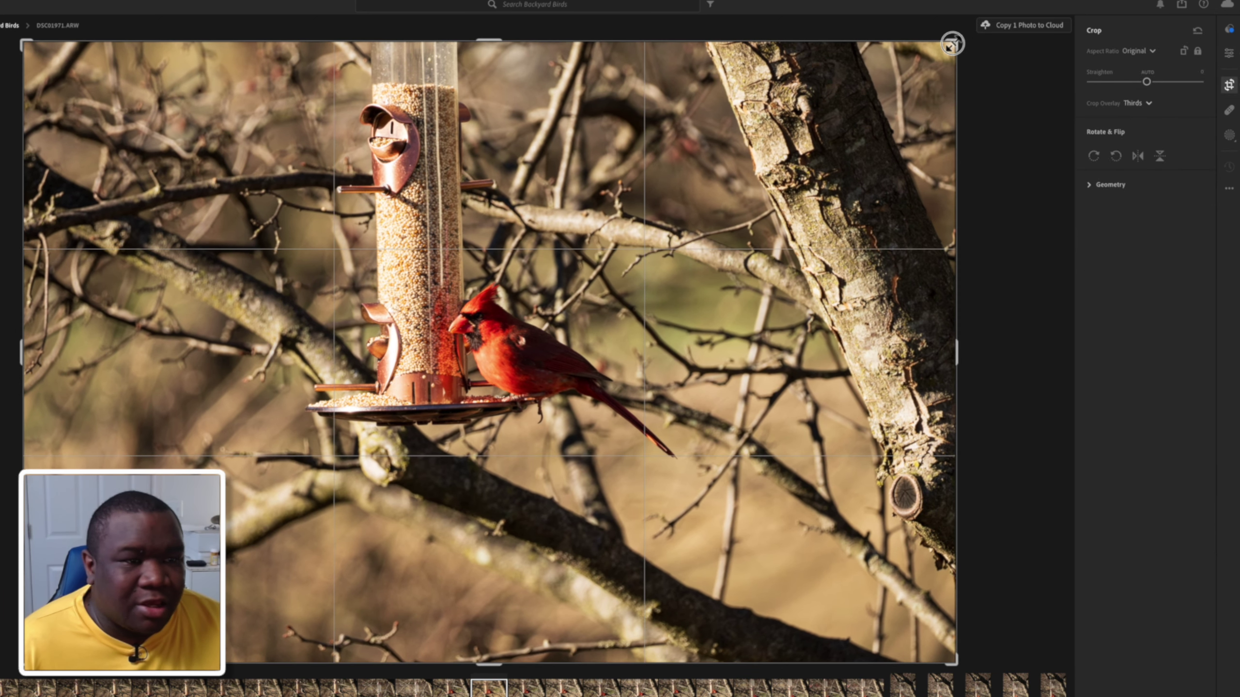
{"action": "left_click", "coordinate": [1136, 50]}
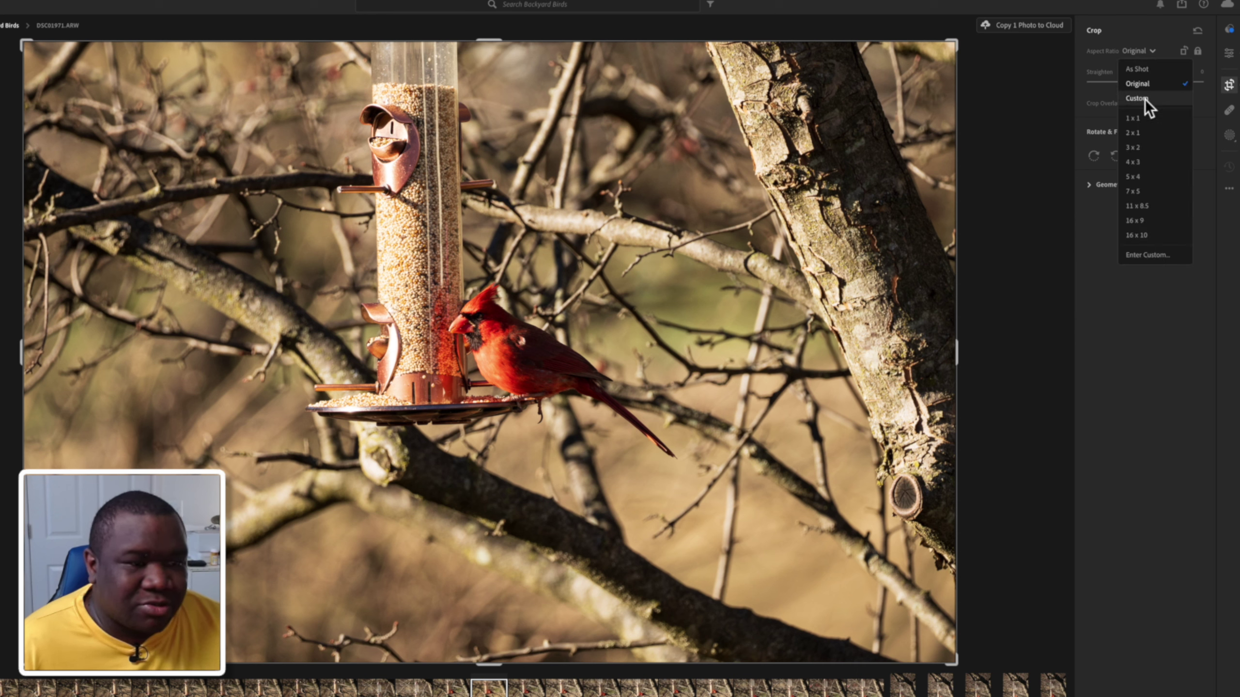
{"action": "left_click", "coordinate": [1143, 165]}
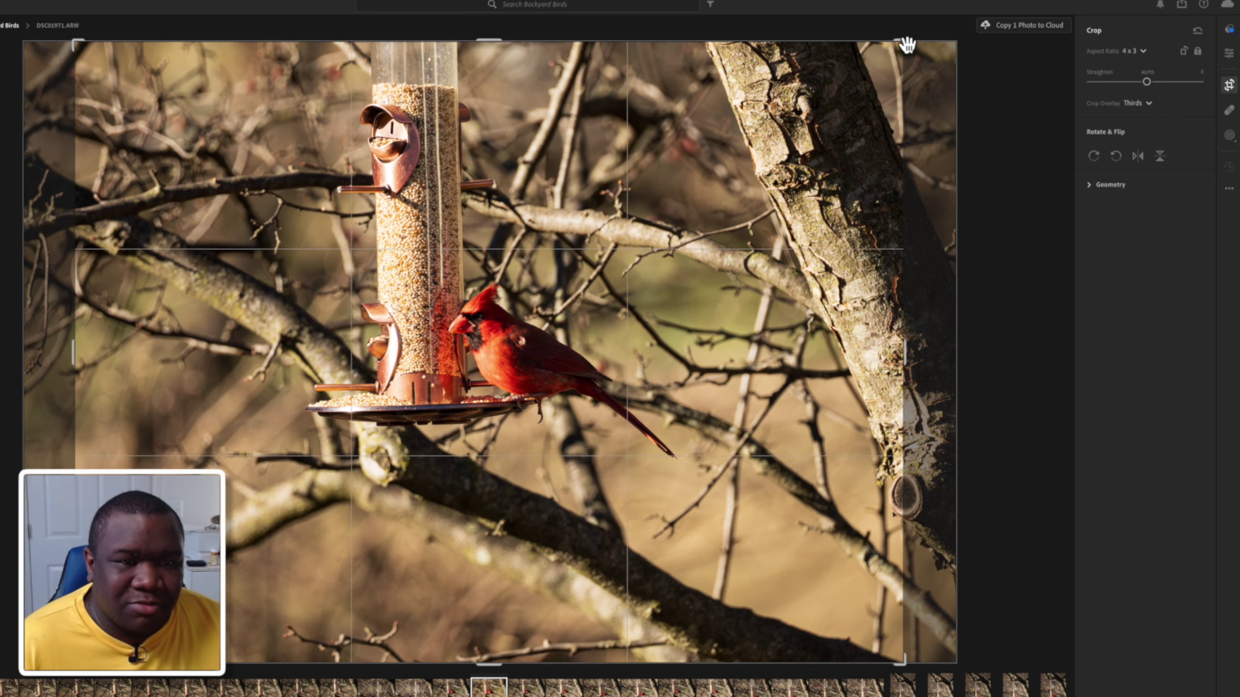
Tighten and reposition the crop around the feeder and cardinal, excluding the large tree trunk, and apply it.
{"action": "left_click_drag", "start_coordinate": [902, 44], "coordinate": [790, 119]}
{"action": "left_click_drag", "start_coordinate": [586, 327], "coordinate": [459, 479]}
{"action": "left_click_drag", "start_coordinate": [326, 194], "coordinate": [352, 250]}
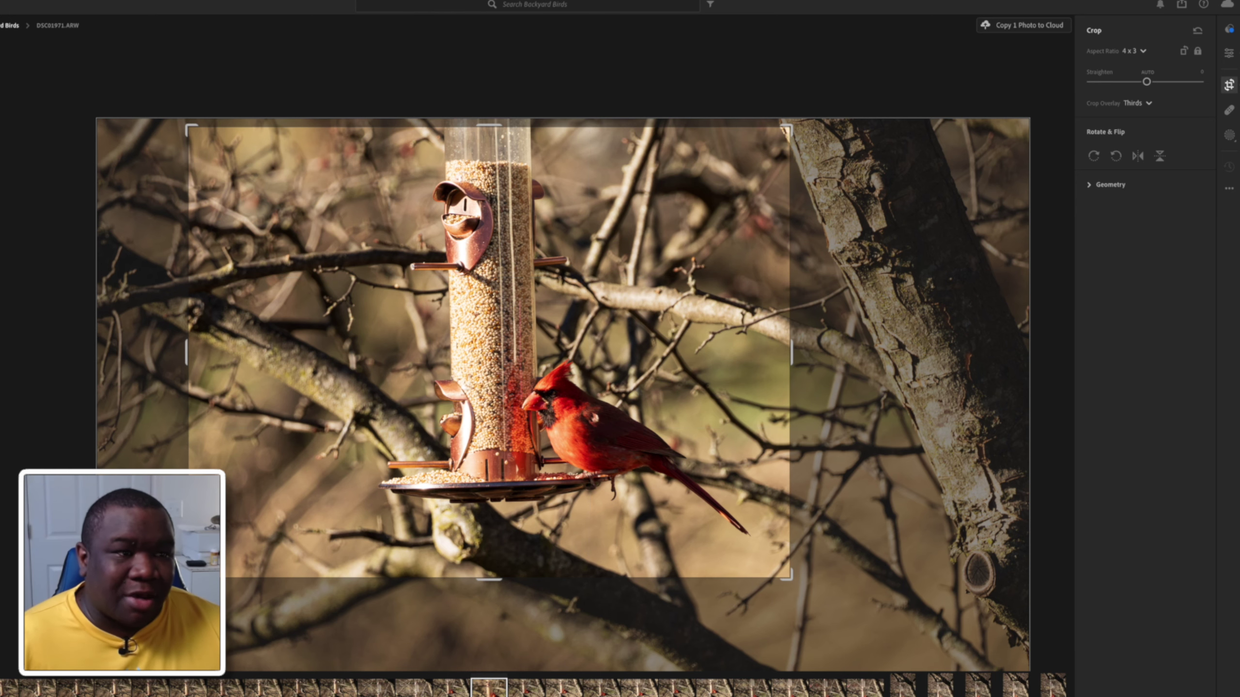
{"action": "left_click", "coordinate": [1229, 85]}
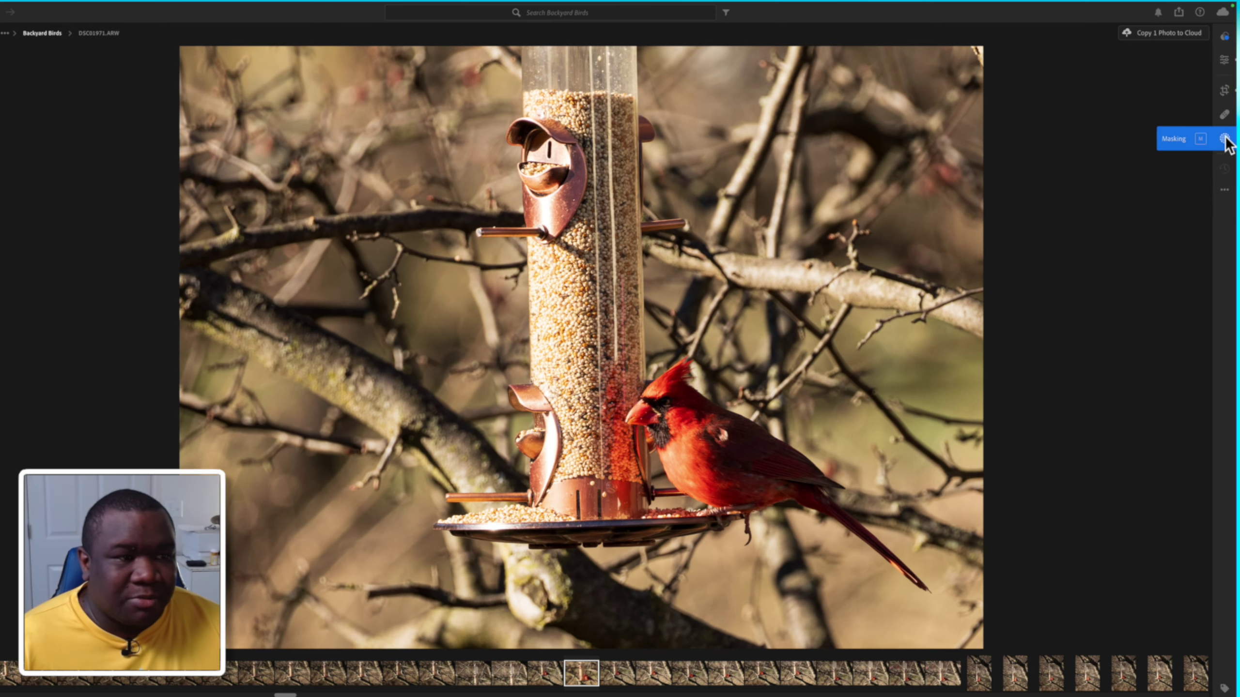
Return to the edit controls and expand the Color settings down to the Color Mixer.
{"action": "left_click", "coordinate": [1224, 60]}
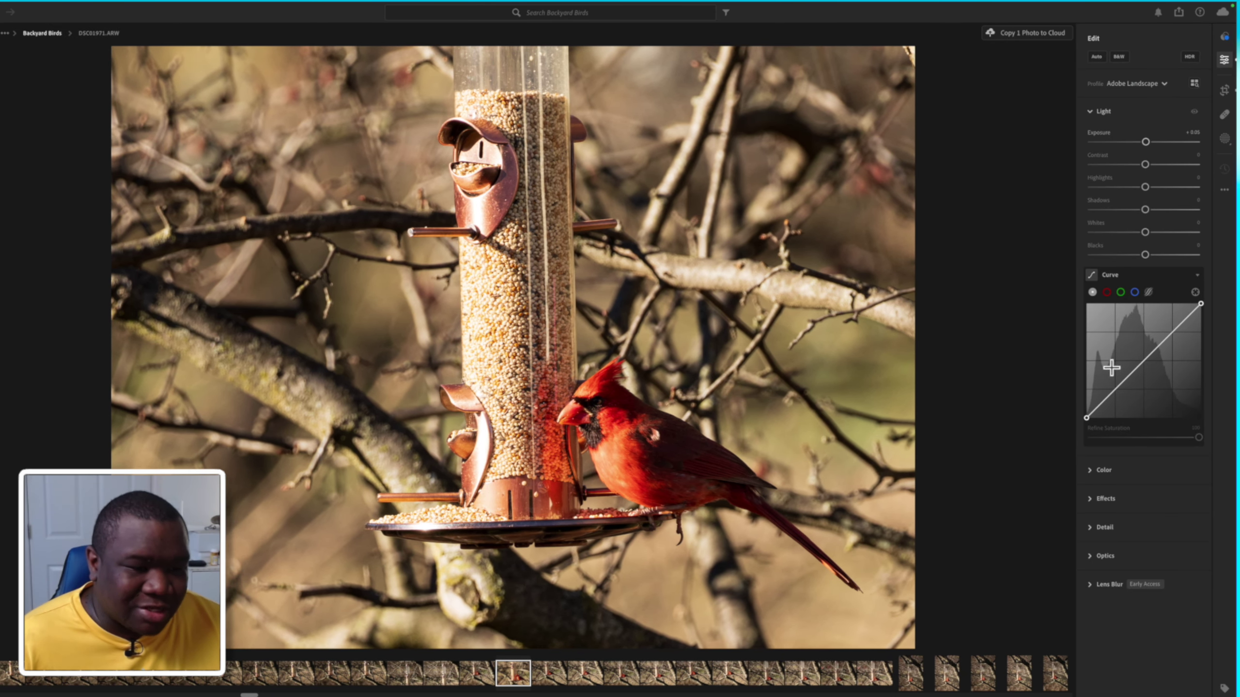
{"action": "left_click", "coordinate": [1088, 469]}
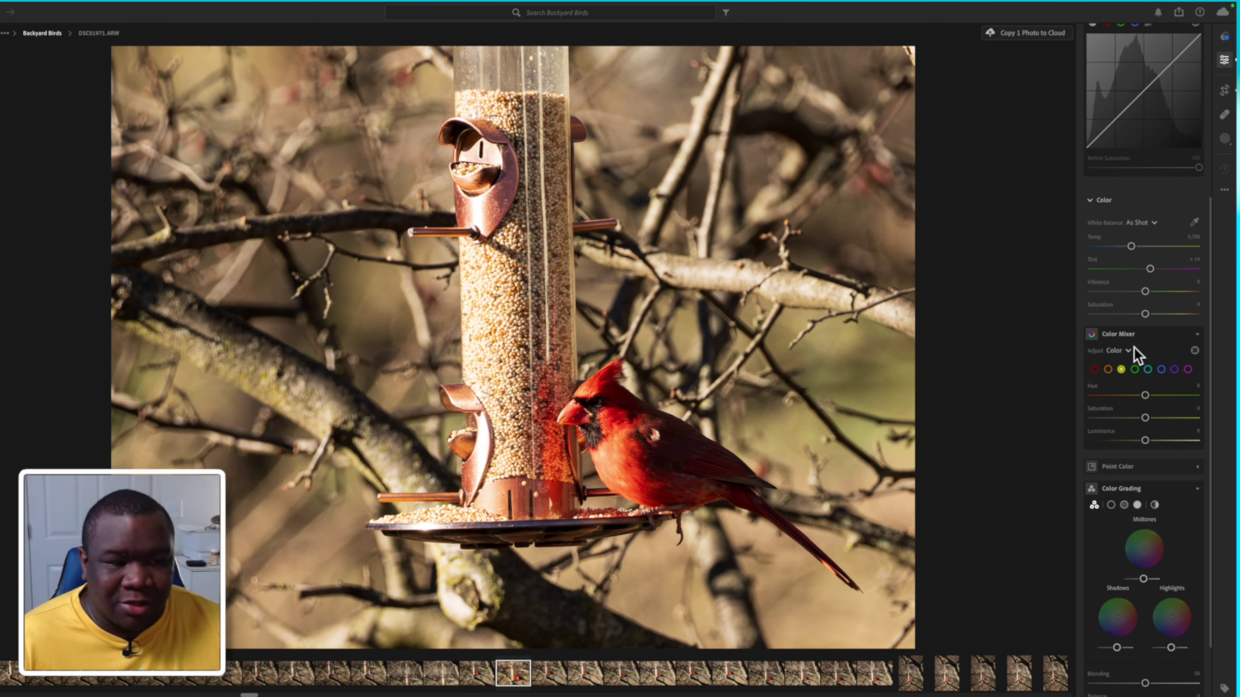
{"action": "scroll", "coordinate": [1148, 199], "scroll_direction": "down", "scroll_amount": 5}
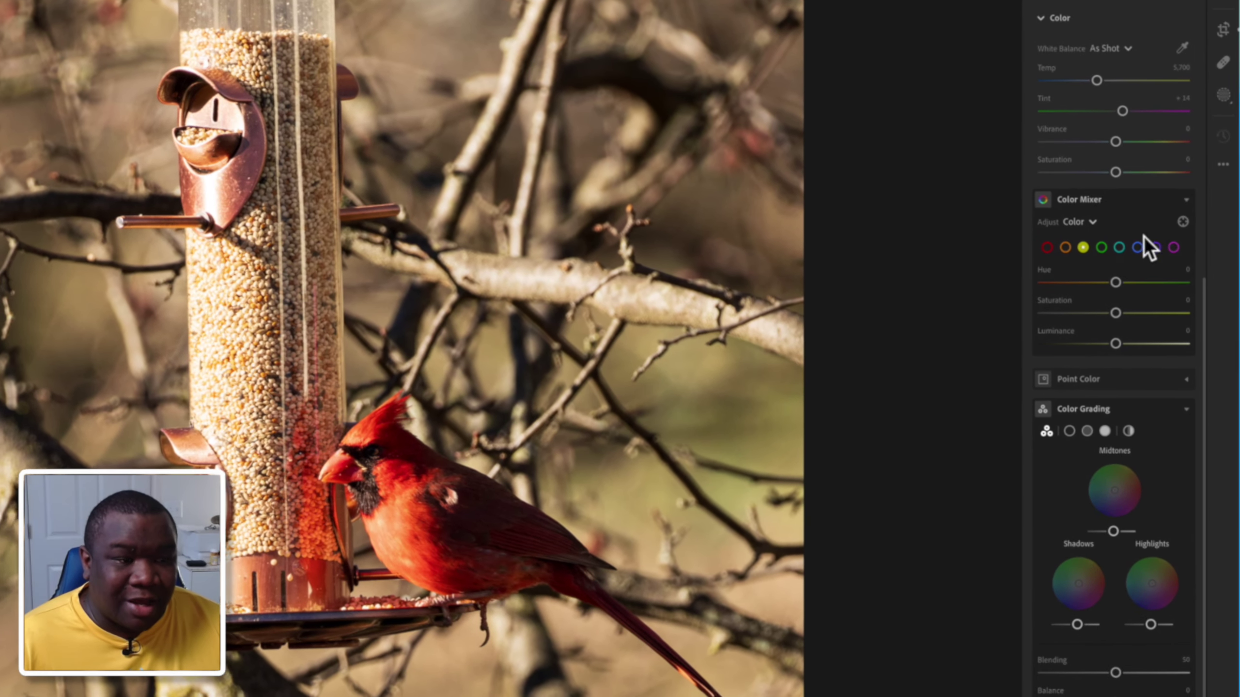
Try shifting the hue of the cardinal's reds and oranges with the Color Mixer's targeted adjustment.
{"action": "left_click", "coordinate": [413, 532]}
{"action": "mouse_move", "coordinate": [413, 532]}
{"action": "left_mouse_down"}
{"action": "mouse_move", "coordinate": [462, 538]}
{"action": "mouse_move", "coordinate": [388, 537]}
{"action": "mouse_move", "coordinate": [428, 538]}
{"action": "left_mouse_up"}
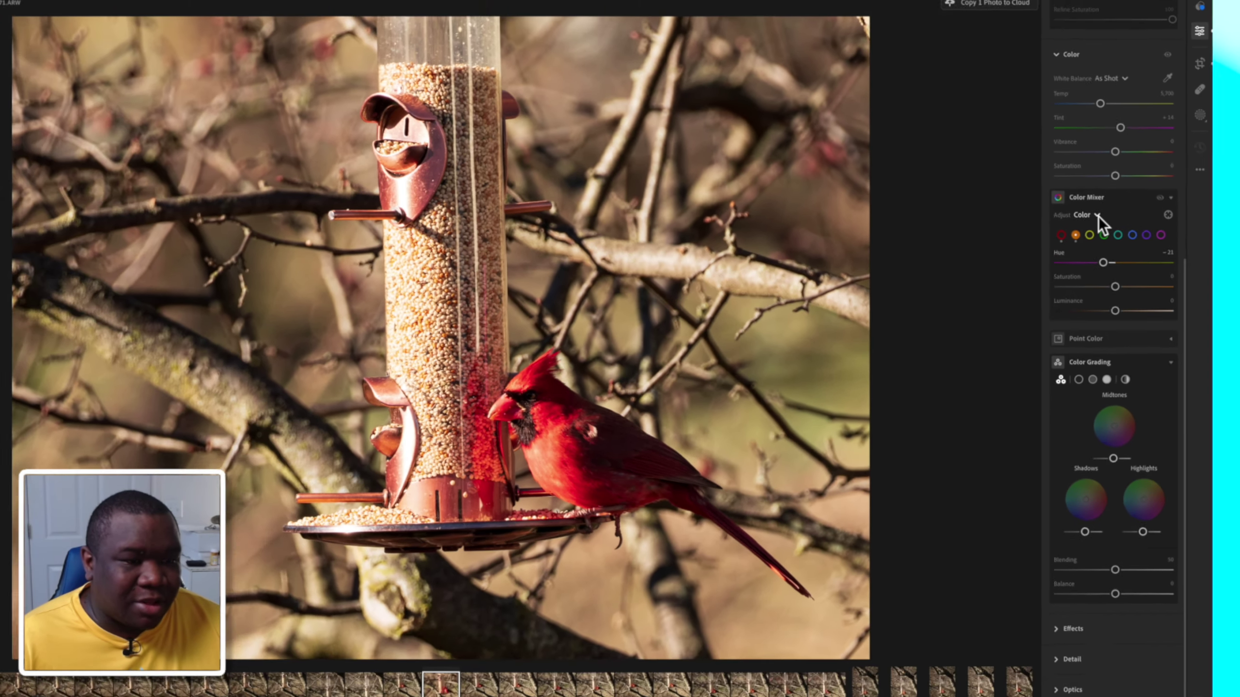
{"action": "left_click", "coordinate": [1092, 221]}
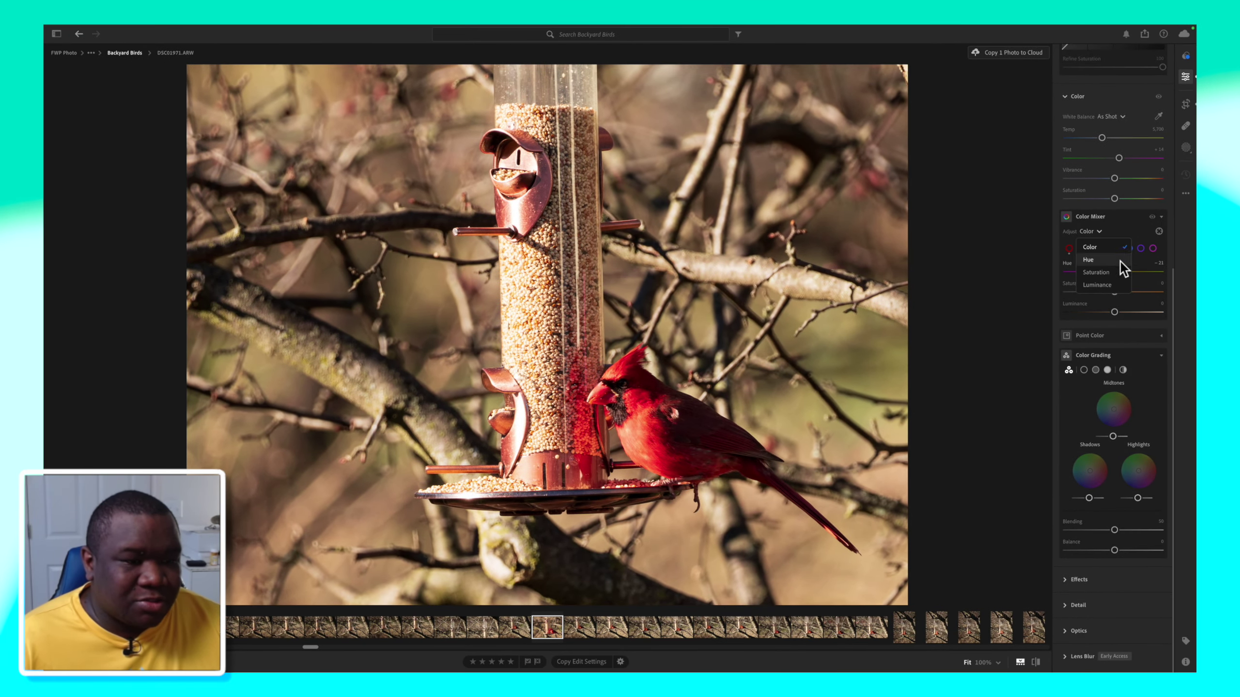
{"action": "left_click", "coordinate": [1108, 248]}
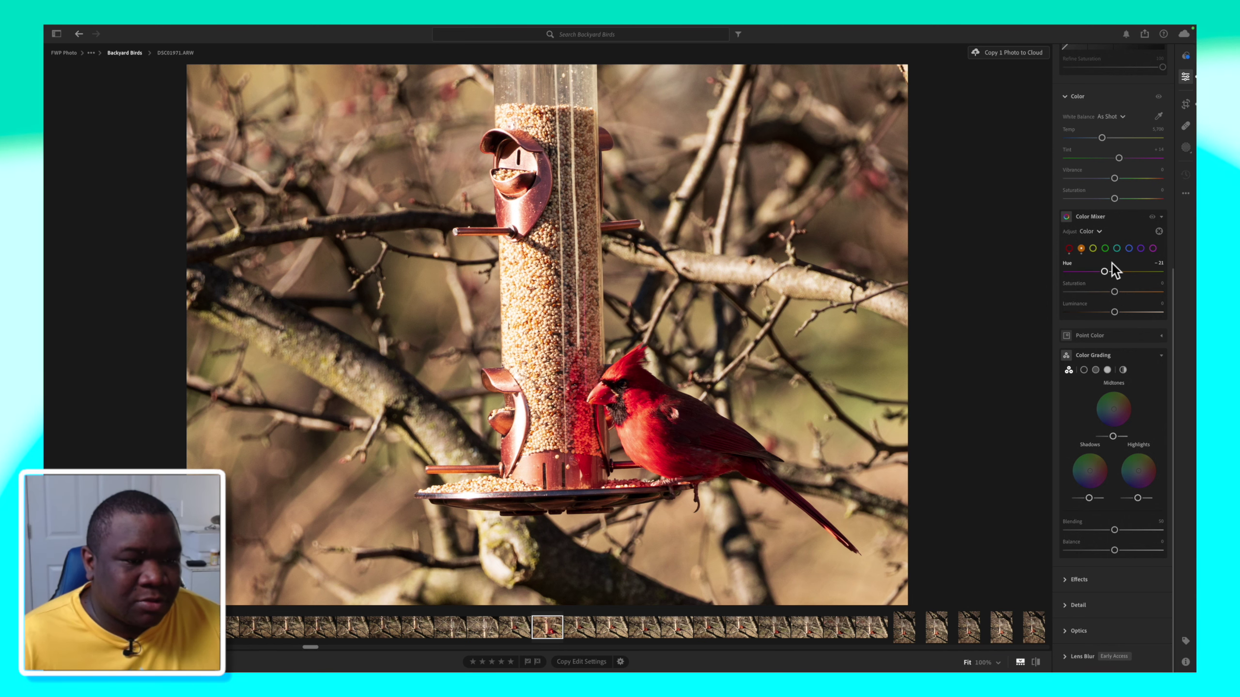
{"action": "left_click", "coordinate": [1161, 217]}
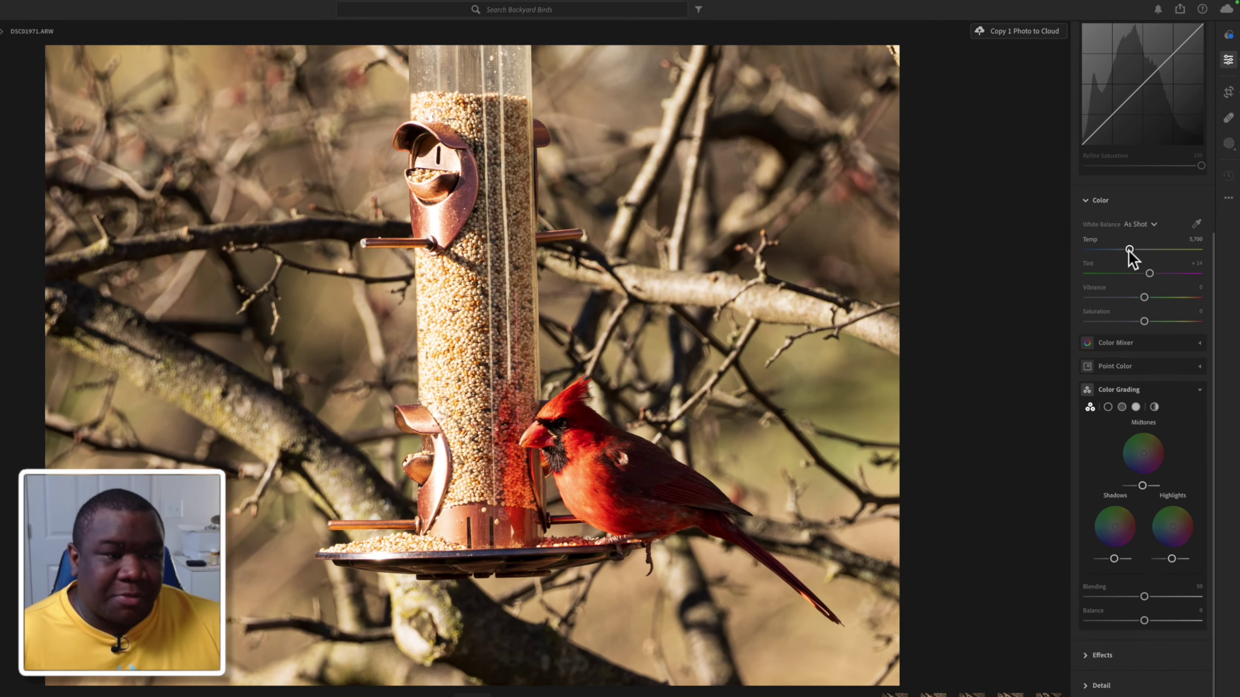
Set the photo's color temperature to 4,742, vibrance to about +22 and saturation to +3.
{"action": "left_click_drag", "start_coordinate": [1129, 250], "coordinate": [1123, 250]}
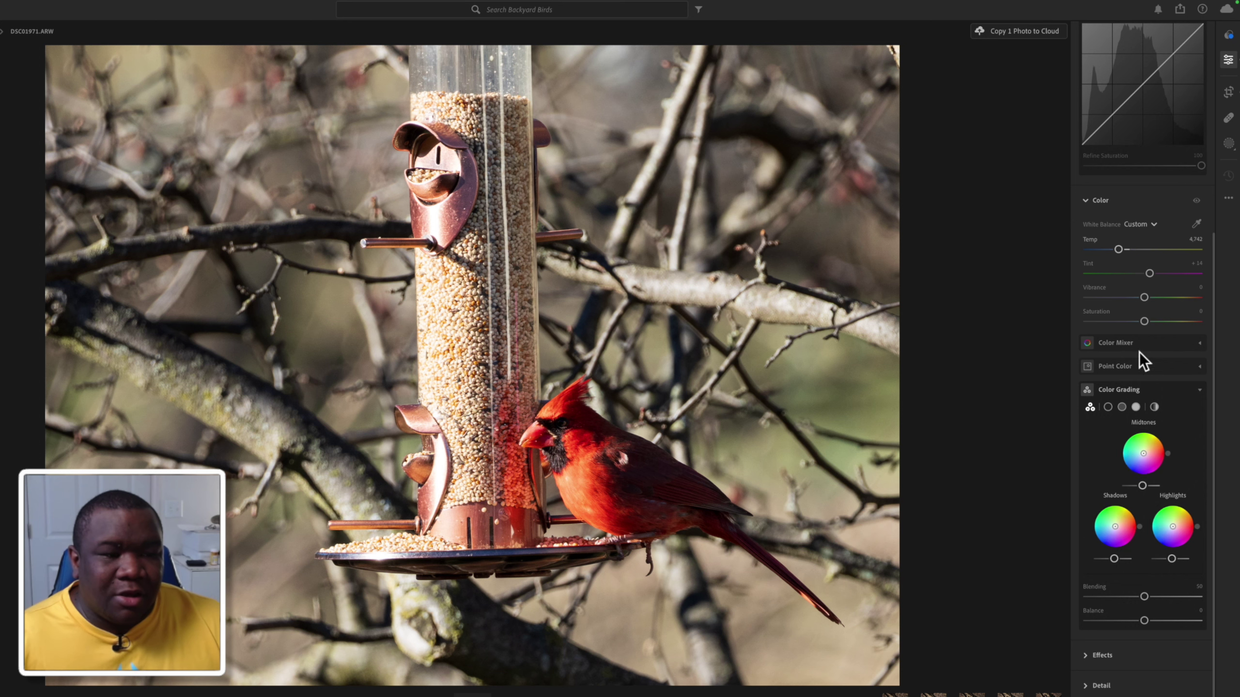
{"action": "left_click_drag", "start_coordinate": [1144, 299], "coordinate": [1158, 299]}
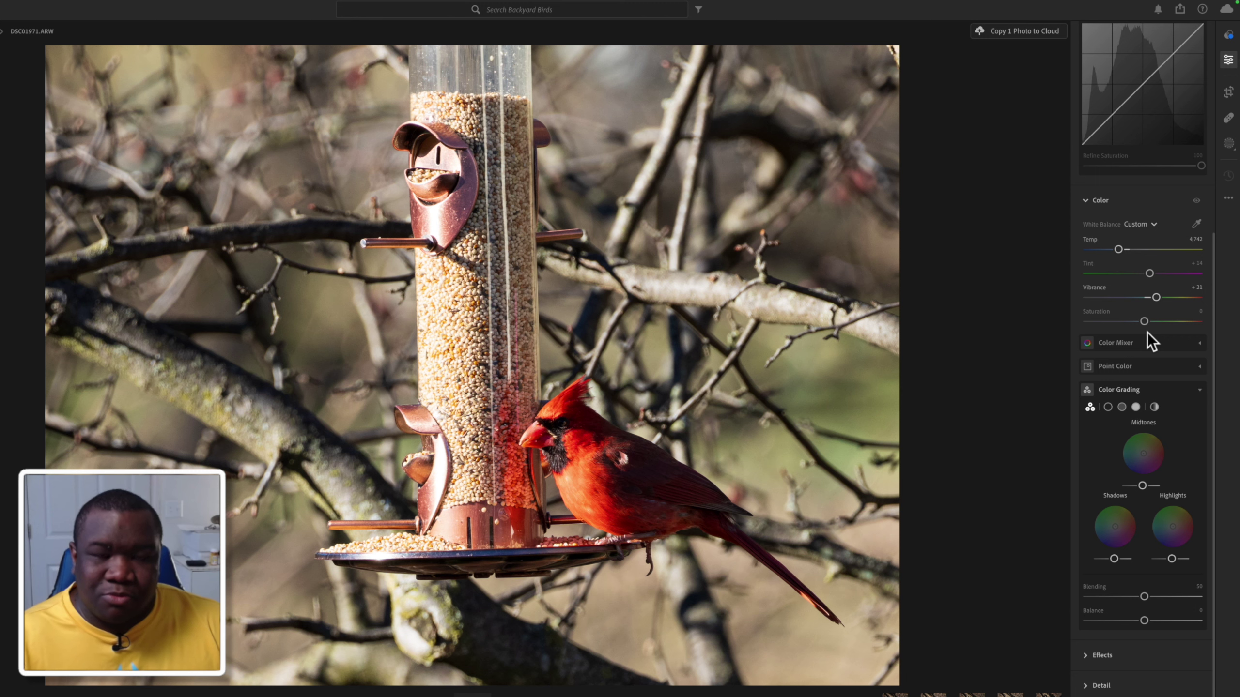
{"action": "left_click_drag", "start_coordinate": [1144, 322], "coordinate": [1148, 322]}
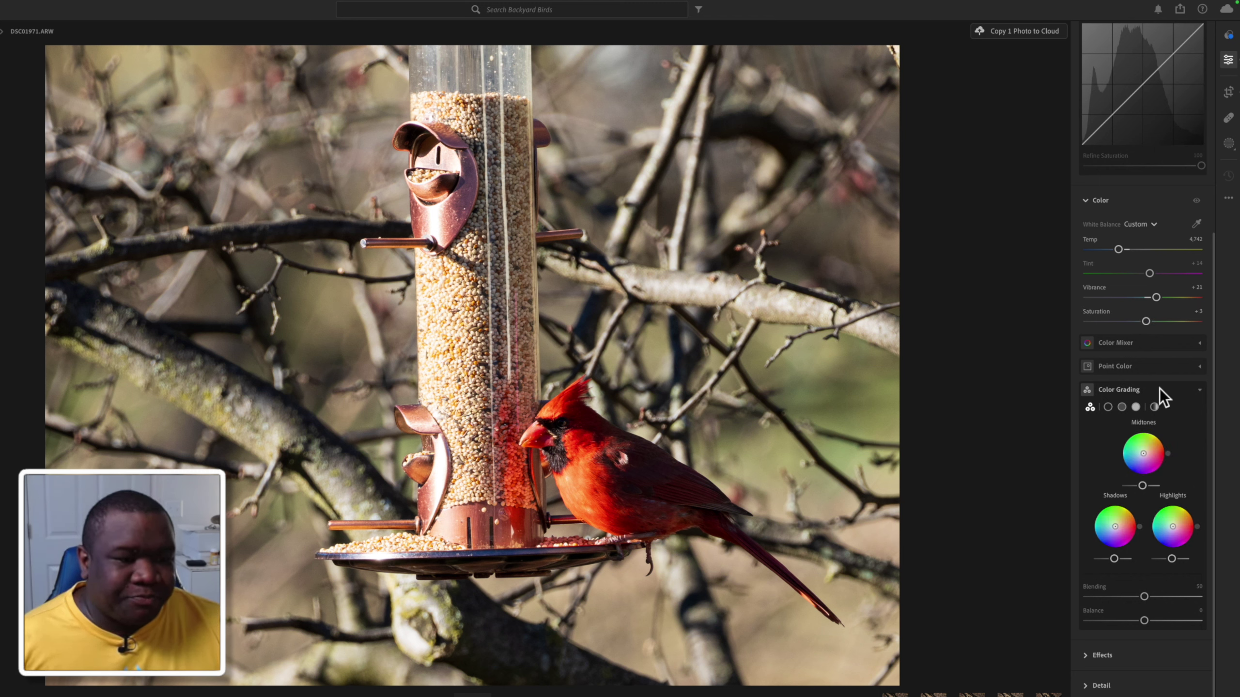
{"action": "left_click", "coordinate": [1172, 366]}
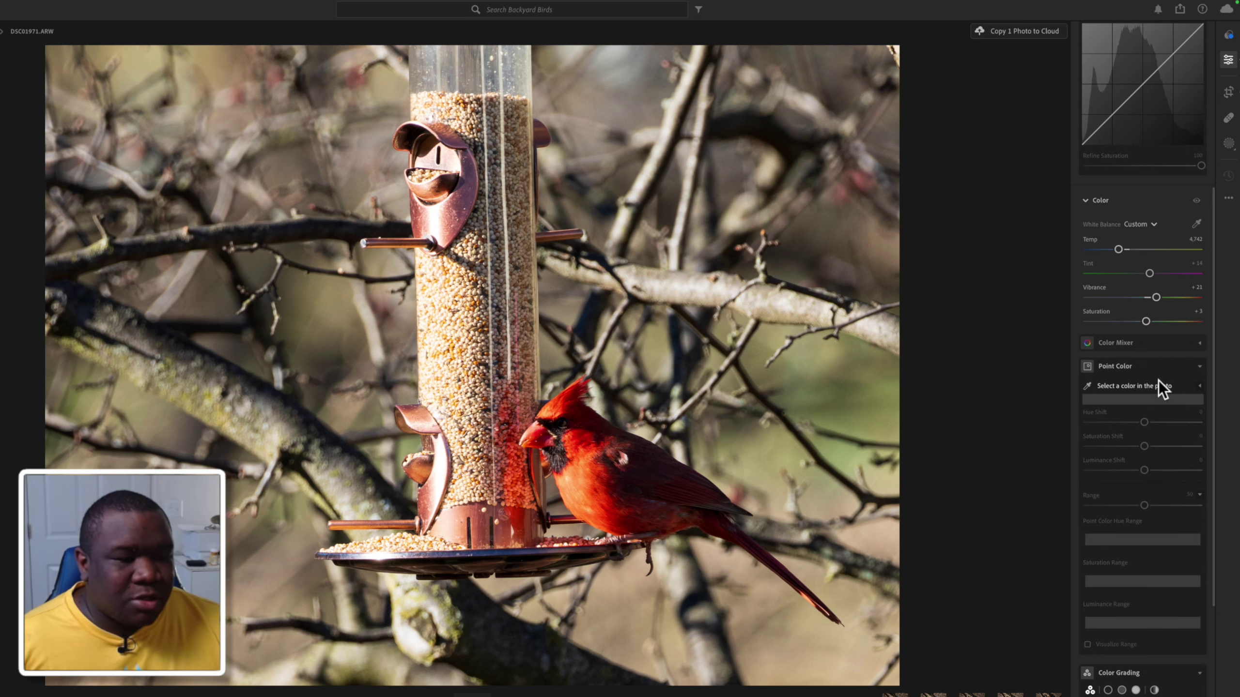
{"action": "left_click", "coordinate": [1149, 366]}
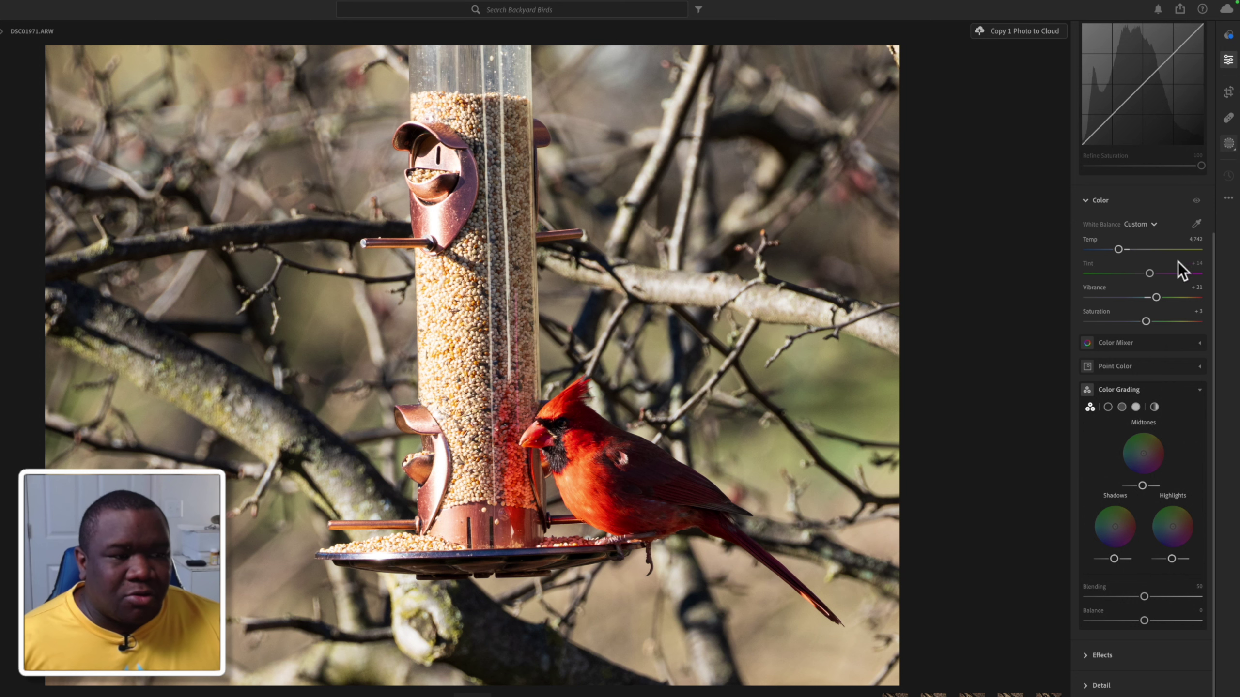
Create a brush mask and paint it over the cardinal's head and body.
{"action": "left_click", "coordinate": [1229, 145]}
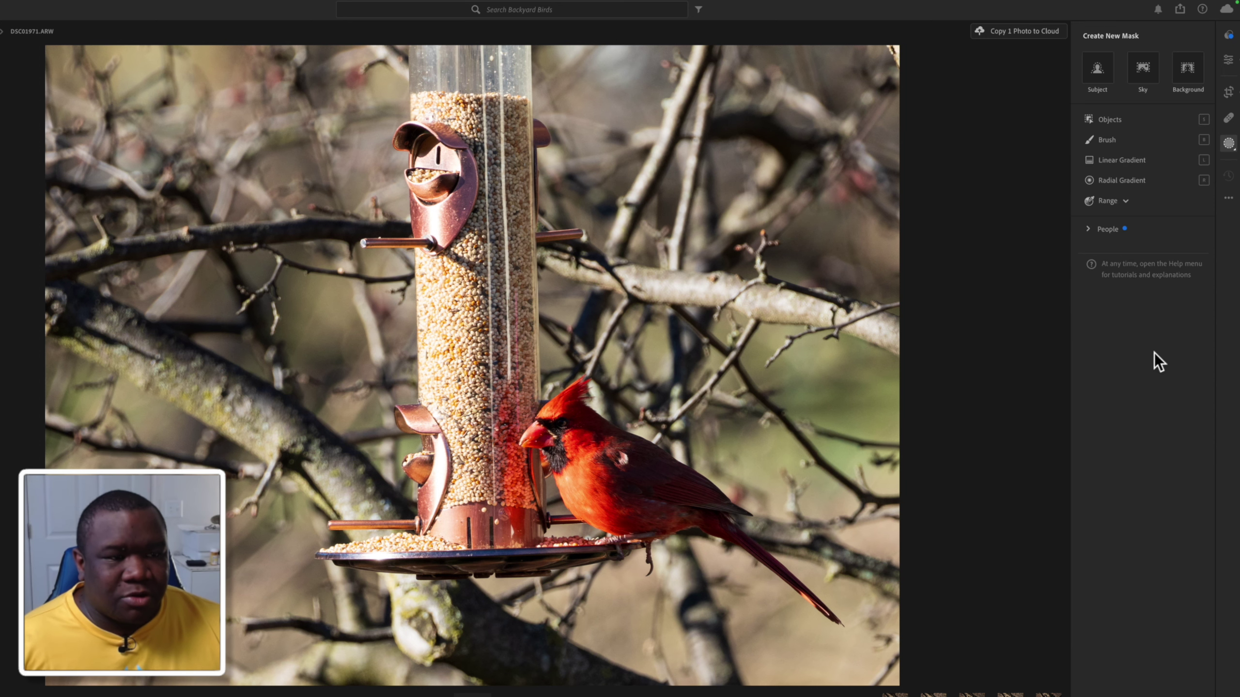
{"action": "left_click", "coordinate": [1104, 140]}
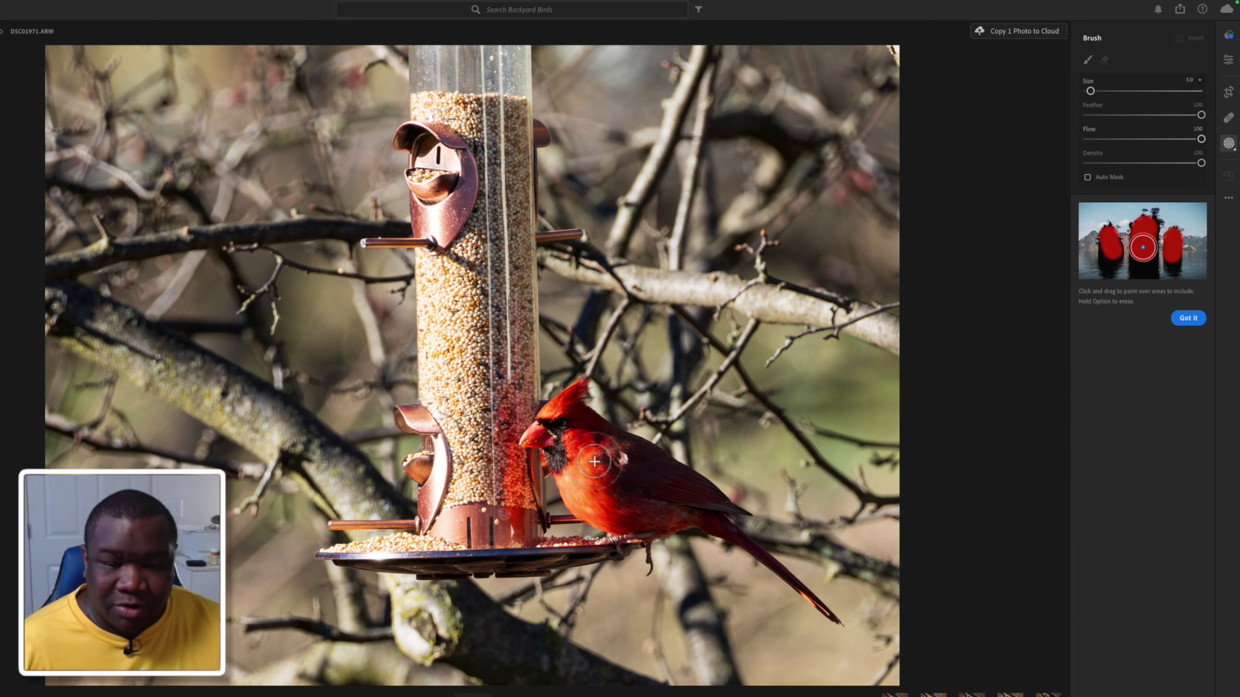
{"action": "left_click", "coordinate": [583, 434]}
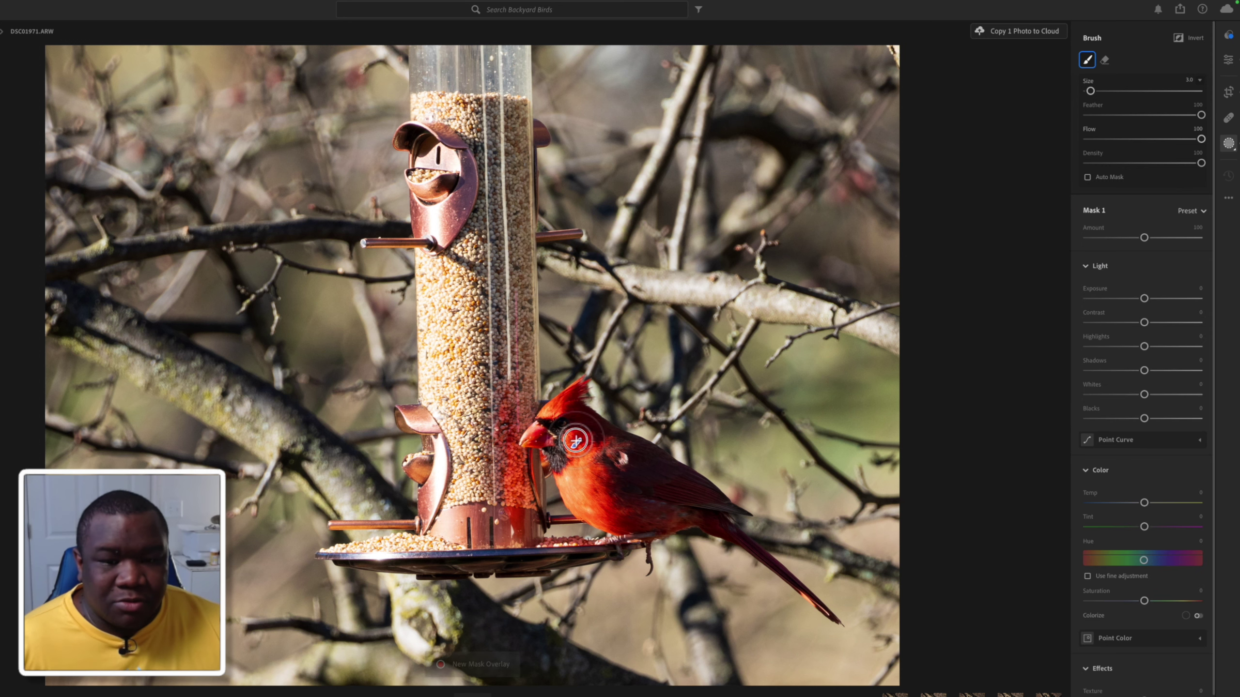
{"action": "mouse_move", "coordinate": [587, 434]}
{"action": "left_mouse_down"}
{"action": "mouse_move", "coordinate": [551, 410]}
{"action": "mouse_move", "coordinate": [578, 388]}
{"action": "mouse_move", "coordinate": [542, 418]}
{"action": "mouse_move", "coordinate": [570, 409]}
{"action": "mouse_move", "coordinate": [718, 499]}
{"action": "mouse_move", "coordinate": [607, 464]}
{"action": "mouse_move", "coordinate": [660, 482]}
{"action": "mouse_move", "coordinate": [605, 444]}
{"action": "mouse_move", "coordinate": [609, 469]}
{"action": "mouse_move", "coordinate": [593, 449]}
{"action": "mouse_move", "coordinate": [571, 476]}
{"action": "mouse_move", "coordinate": [566, 430]}
{"action": "mouse_move", "coordinate": [530, 438]}
{"action": "mouse_move", "coordinate": [543, 428]}
{"action": "mouse_move", "coordinate": [516, 454]}
{"action": "mouse_move", "coordinate": [550, 420]}
{"action": "mouse_move", "coordinate": [581, 513]}
{"action": "mouse_move", "coordinate": [582, 502]}
{"action": "mouse_move", "coordinate": [604, 526]}
{"action": "mouse_move", "coordinate": [688, 522]}
{"action": "mouse_move", "coordinate": [602, 500]}
{"action": "mouse_move", "coordinate": [678, 523]}
{"action": "mouse_move", "coordinate": [678, 503]}
{"action": "mouse_move", "coordinate": [597, 480]}
{"action": "mouse_move", "coordinate": [717, 510]}
{"action": "mouse_move", "coordinate": [719, 519]}
{"action": "mouse_move", "coordinate": [695, 510]}
{"action": "mouse_move", "coordinate": [738, 538]}
{"action": "left_mouse_up"}
Extend the brush mask along the cardinal's tail to its tip with a small brush.
{"action": "key", "text": "["}
{"action": "key", "text": "["}
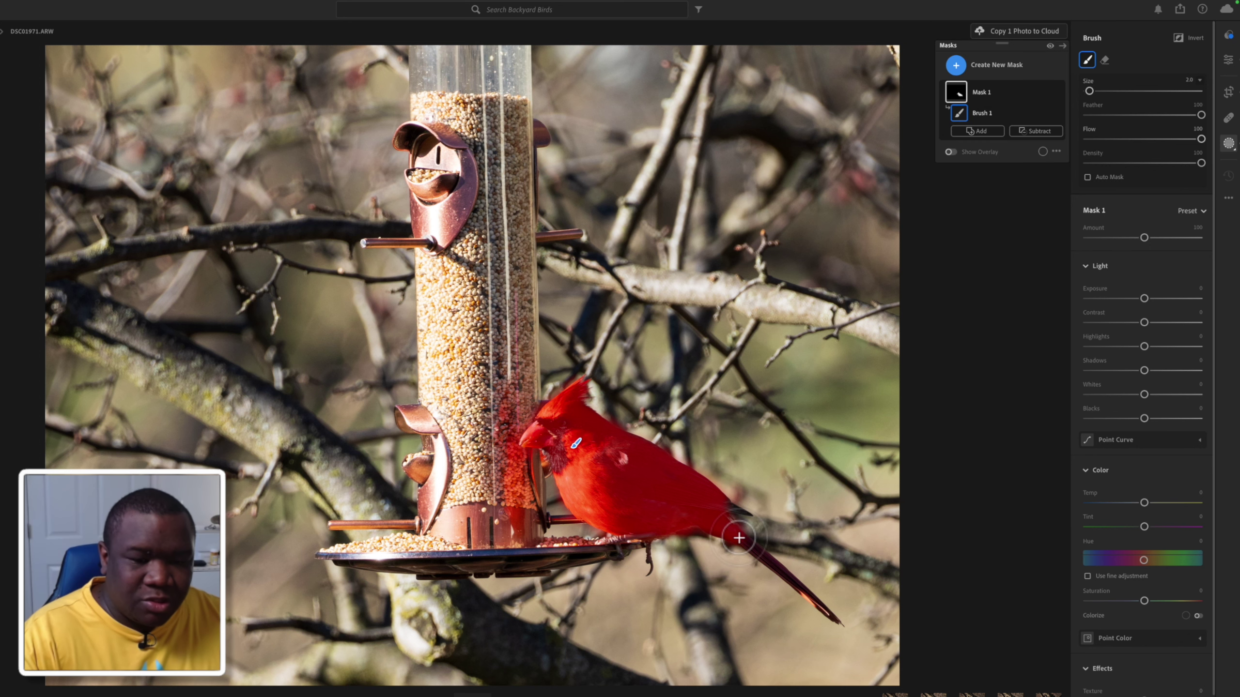
{"action": "mouse_move", "coordinate": [739, 538]}
{"action": "left_mouse_down"}
{"action": "mouse_move", "coordinate": [819, 606]}
{"action": "mouse_move", "coordinate": [804, 594]}
{"action": "left_mouse_up"}
{"action": "mouse_move", "coordinate": [722, 506]}
{"action": "left_mouse_down"}
{"action": "mouse_move", "coordinate": [751, 515]}
{"action": "mouse_move", "coordinate": [588, 422]}
{"action": "mouse_move", "coordinate": [569, 396]}
{"action": "mouse_move", "coordinate": [544, 424]}
{"action": "mouse_move", "coordinate": [558, 469]}
{"action": "mouse_move", "coordinate": [557, 443]}
{"action": "mouse_move", "coordinate": [542, 436]}
{"action": "mouse_move", "coordinate": [602, 520]}
{"action": "mouse_move", "coordinate": [711, 523]}
{"action": "mouse_move", "coordinate": [837, 626]}
{"action": "left_mouse_up"}
{"action": "key", "text": "bracketleft"}
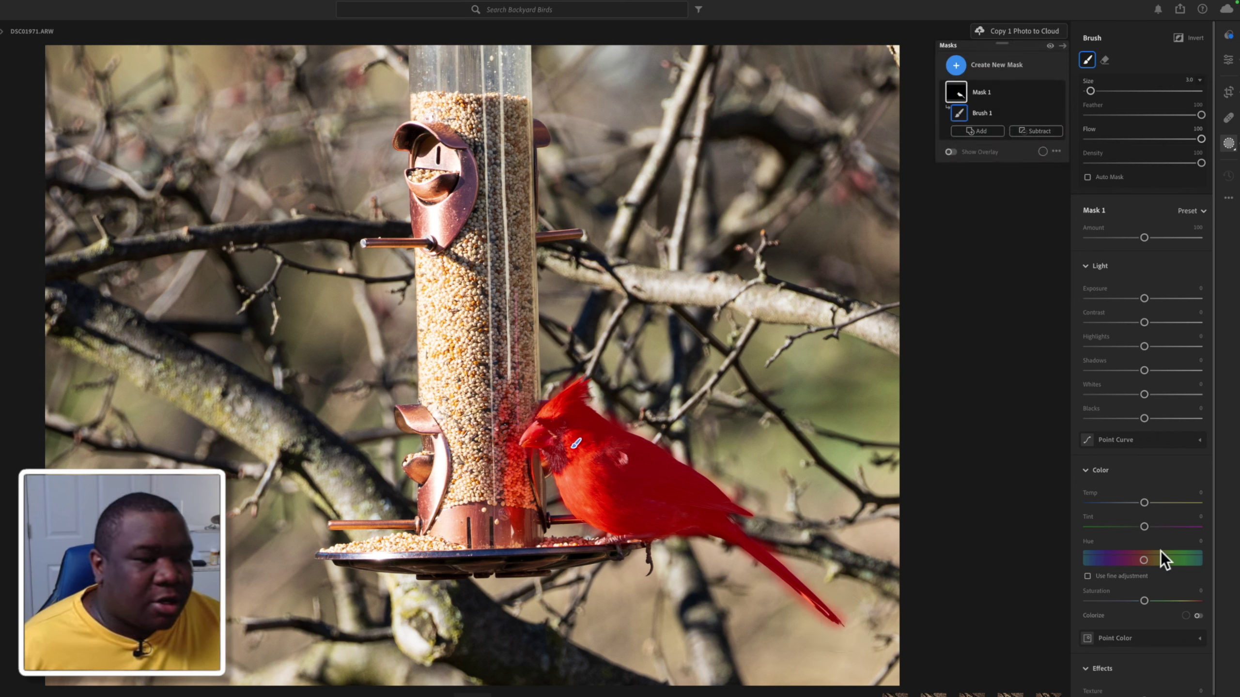
Expand Point Color for the cardinal mask and sample the bright red of the bird's breast.
{"action": "scroll", "coordinate": [1187, 454], "scroll_direction": "down", "scroll_amount": 4}
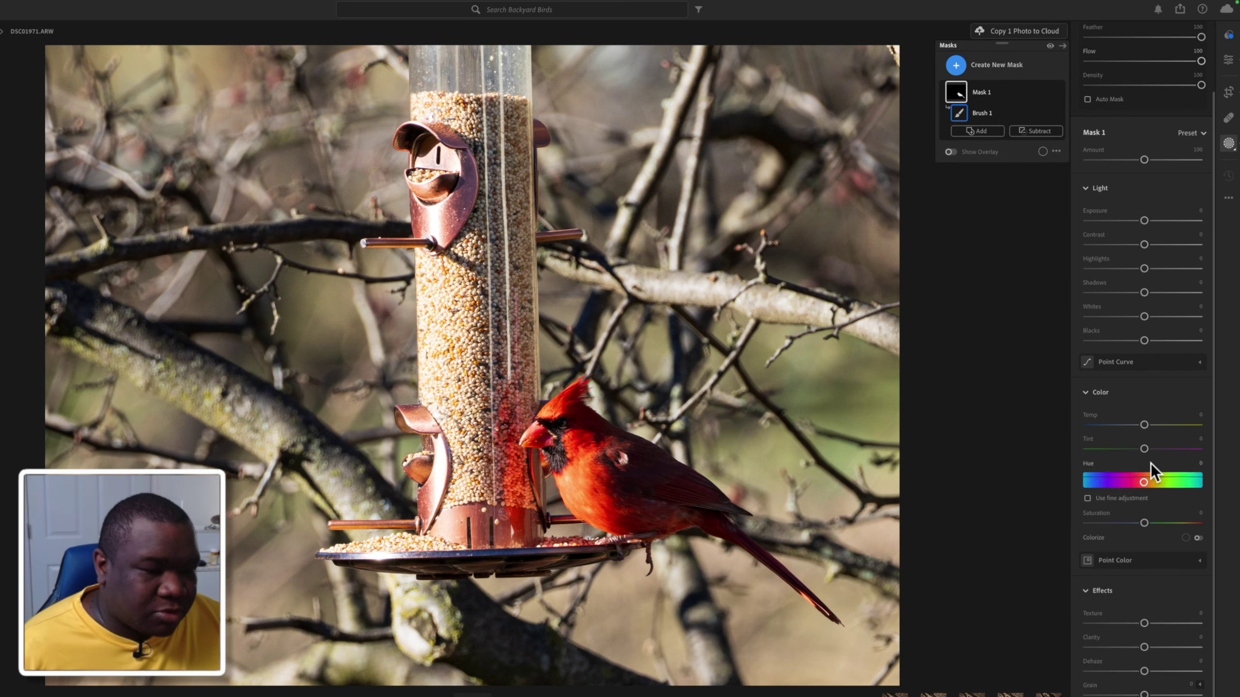
{"action": "left_click", "coordinate": [1198, 562]}
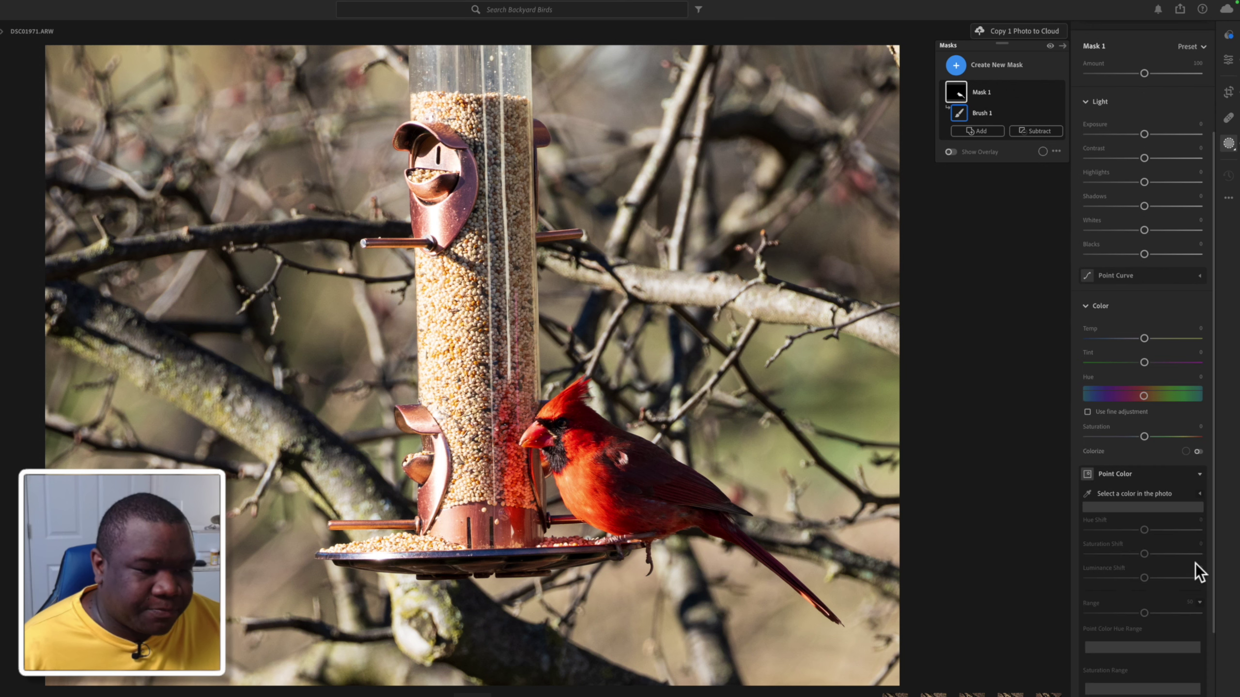
{"action": "left_click", "coordinate": [1087, 495]}
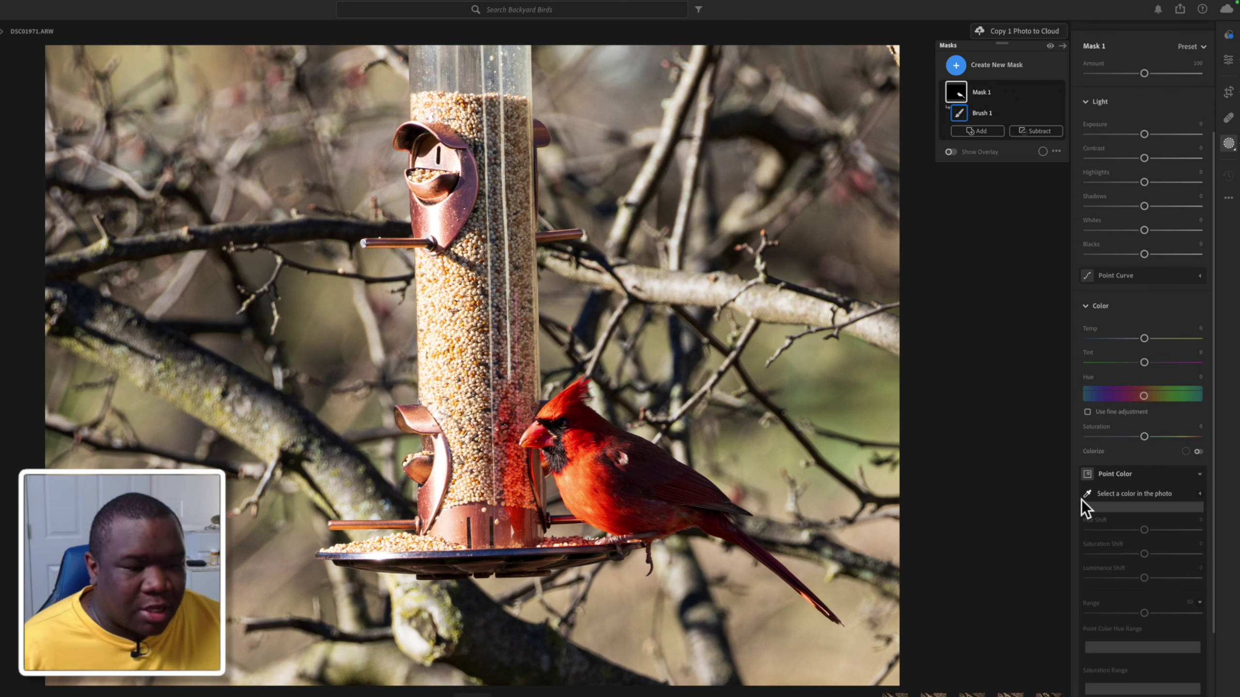
{"action": "left_click", "coordinate": [601, 500]}
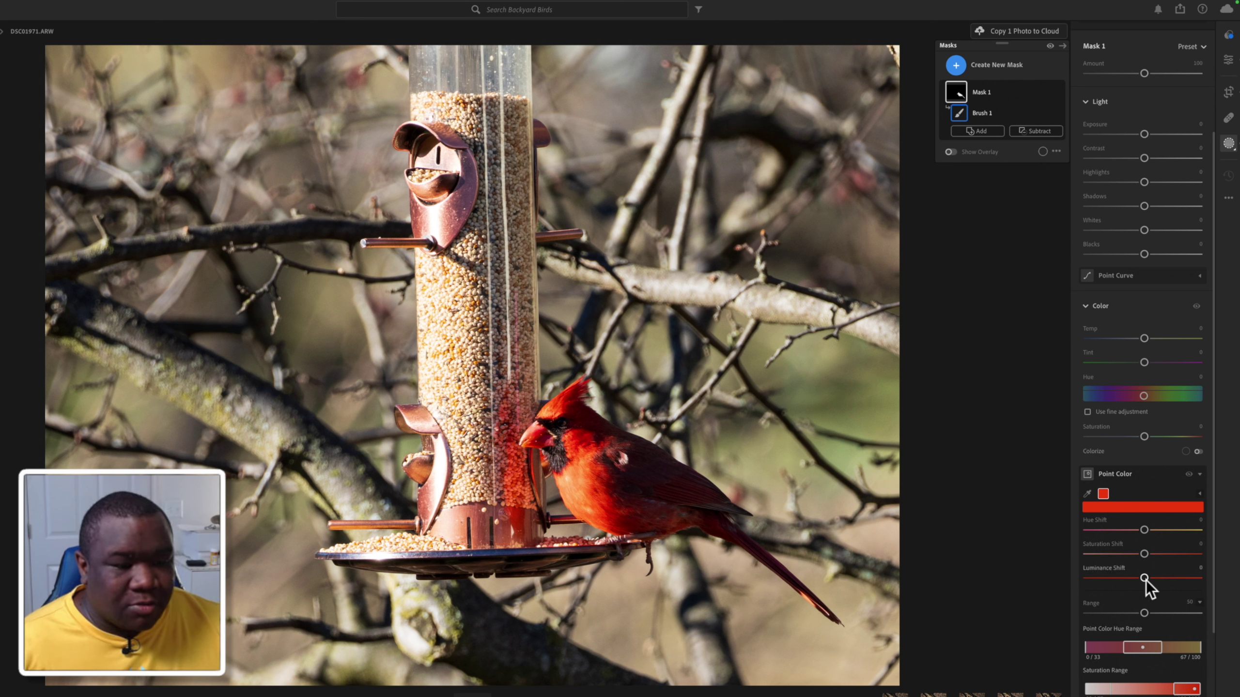
Set the sampled red's saturation shift to about +8 and luminance shift to about +9, leaving the hue shift at zero.
{"action": "mouse_move", "coordinate": [1148, 555]}
{"action": "left_mouse_down"}
{"action": "mouse_move", "coordinate": [1174, 558]}
{"action": "mouse_move", "coordinate": [1119, 555]}
{"action": "mouse_move", "coordinate": [1168, 556]}
{"action": "mouse_move", "coordinate": [1121, 556]}
{"action": "mouse_move", "coordinate": [1154, 558]}
{"action": "left_mouse_up"}
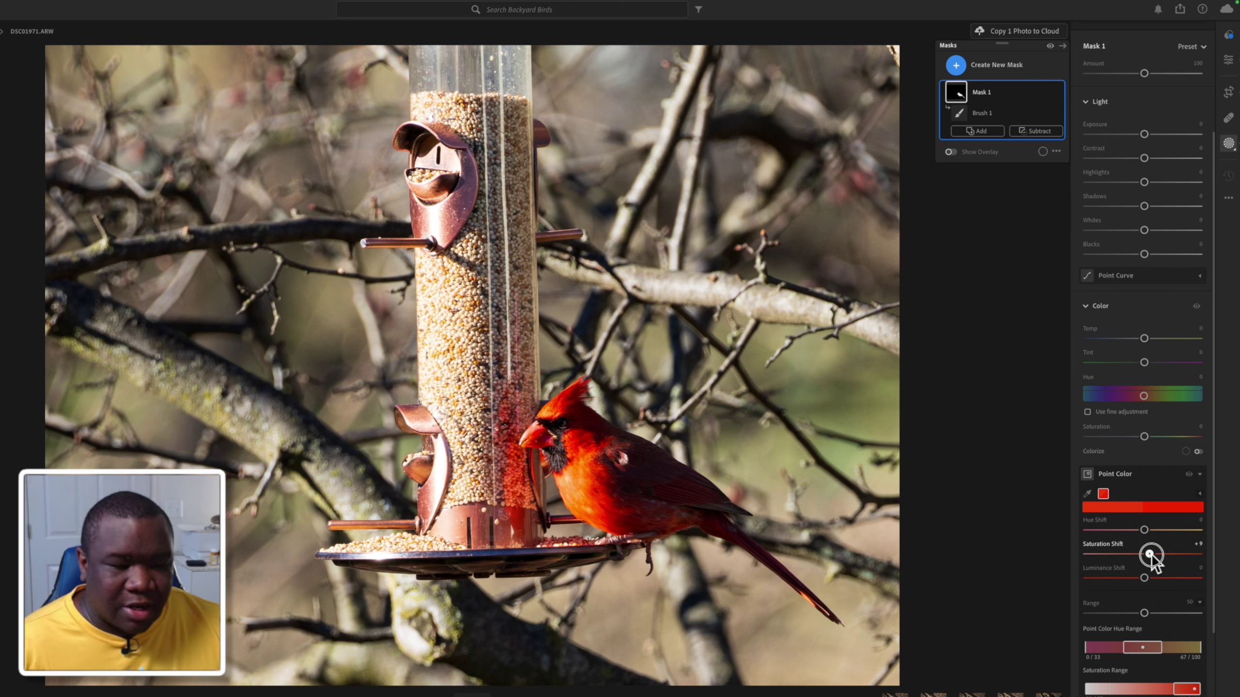
{"action": "left_click_drag", "start_coordinate": [1144, 531], "coordinate": [1137, 535]}
{"action": "double_click", "coordinate": [1137, 531]}
{"action": "mouse_move", "coordinate": [1143, 579]}
{"action": "left_mouse_down"}
{"action": "mouse_move", "coordinate": [1132, 579]}
{"action": "mouse_move", "coordinate": [1151, 579]}
{"action": "left_mouse_up"}
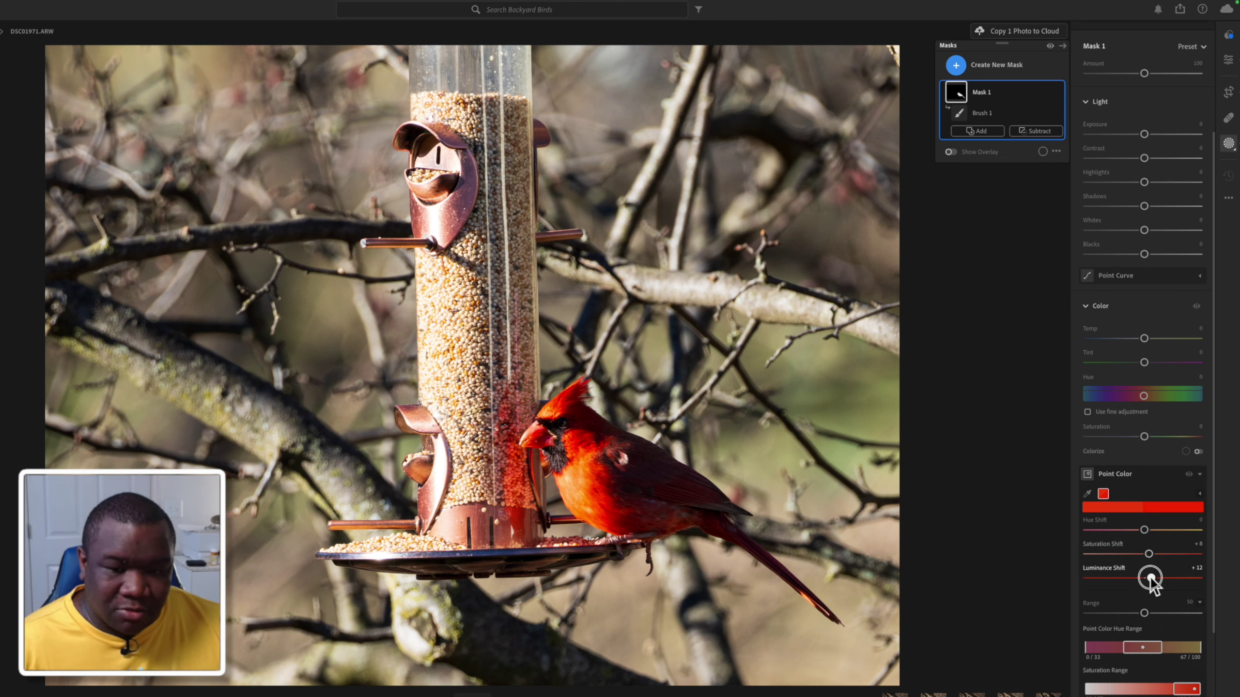
{"action": "left_click_drag", "start_coordinate": [1150, 580], "coordinate": [1150, 580]}
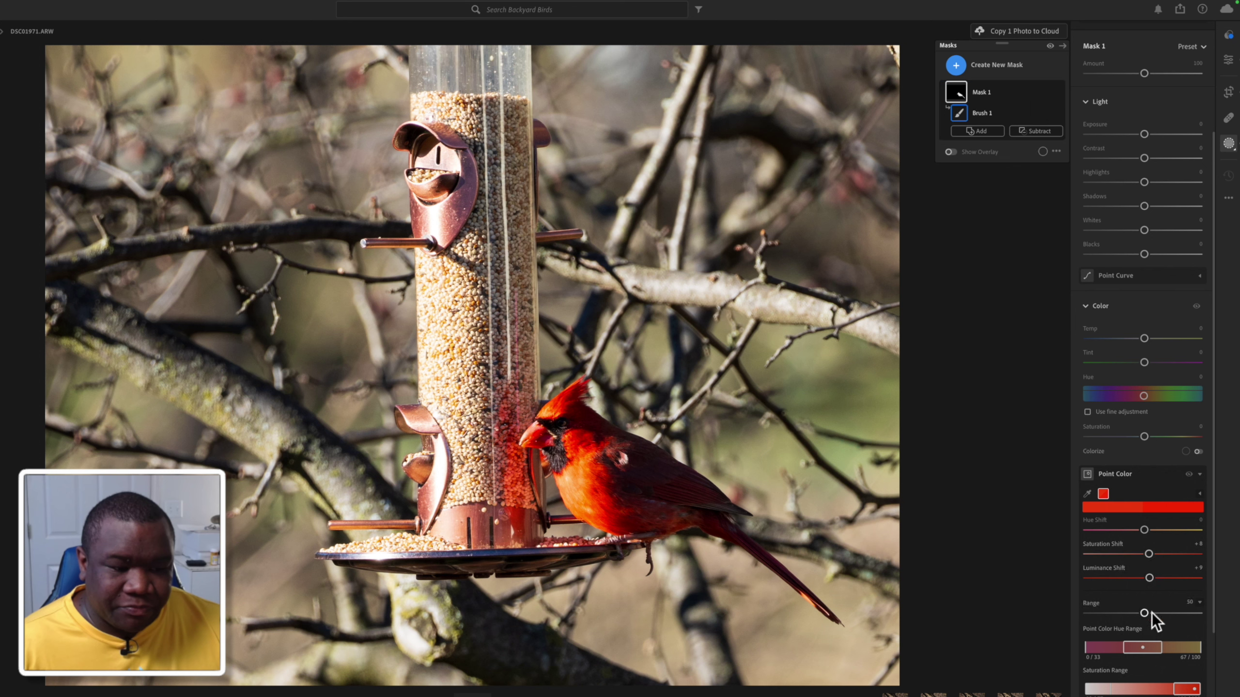
Review the Point Color ranges and compare the cardinal with Mask 1 turned off and on.
{"action": "scroll", "coordinate": [1156, 547], "scroll_direction": "down", "scroll_amount": 3}
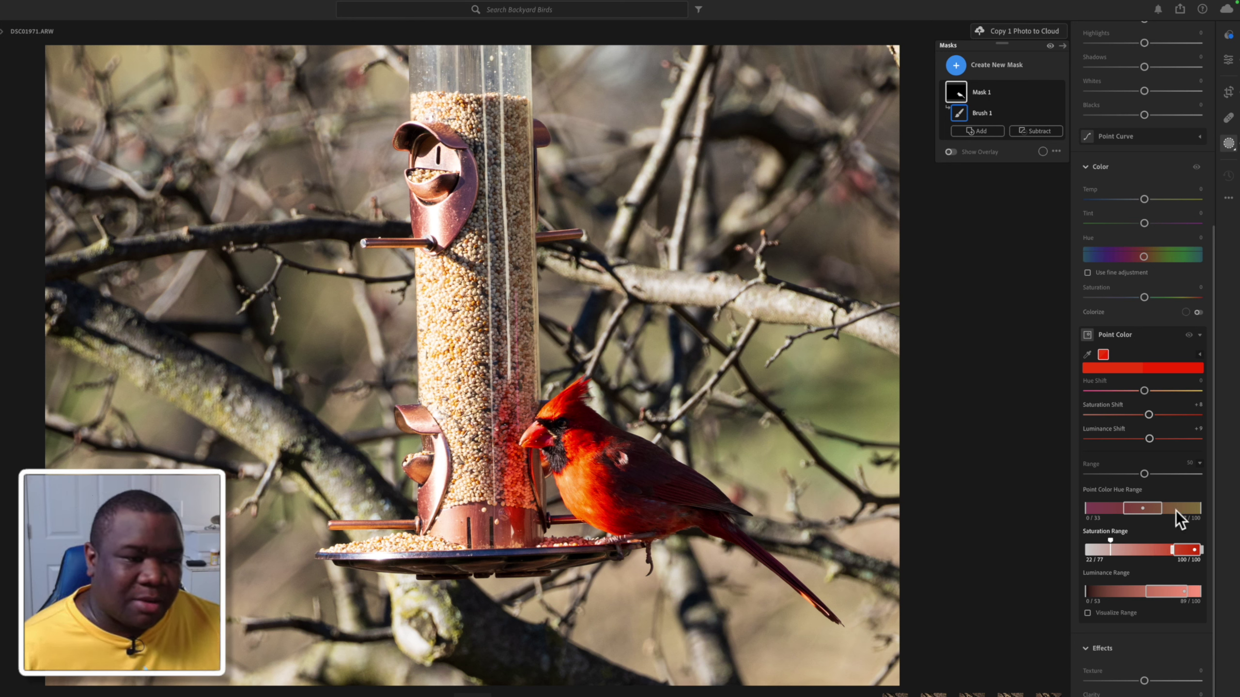
{"action": "left_click", "coordinate": [627, 473]}
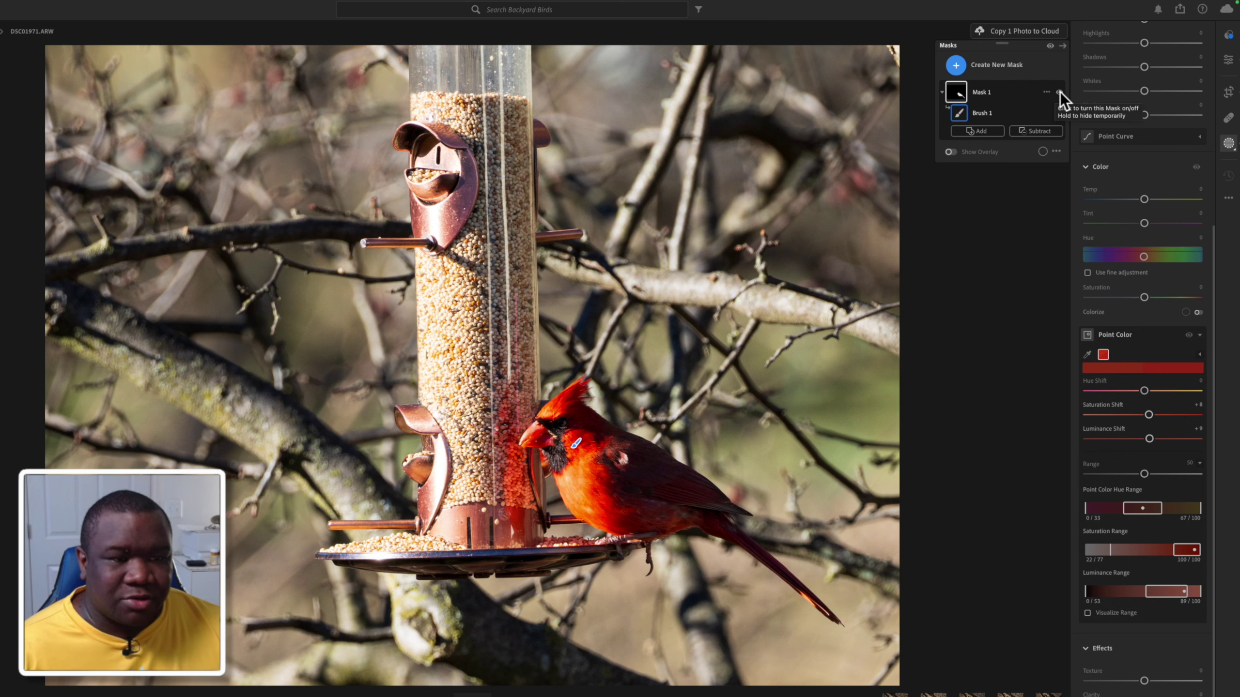
{"action": "left_click", "coordinate": [1059, 92]}
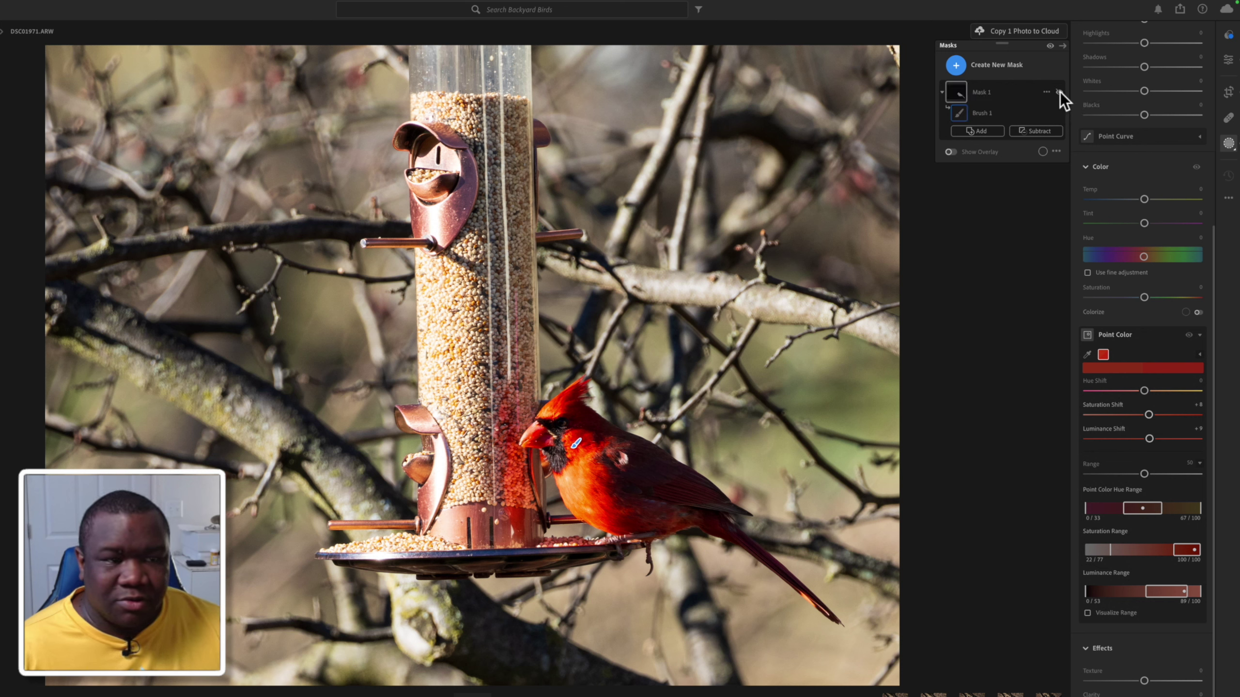
{"action": "left_click", "coordinate": [1058, 92]}
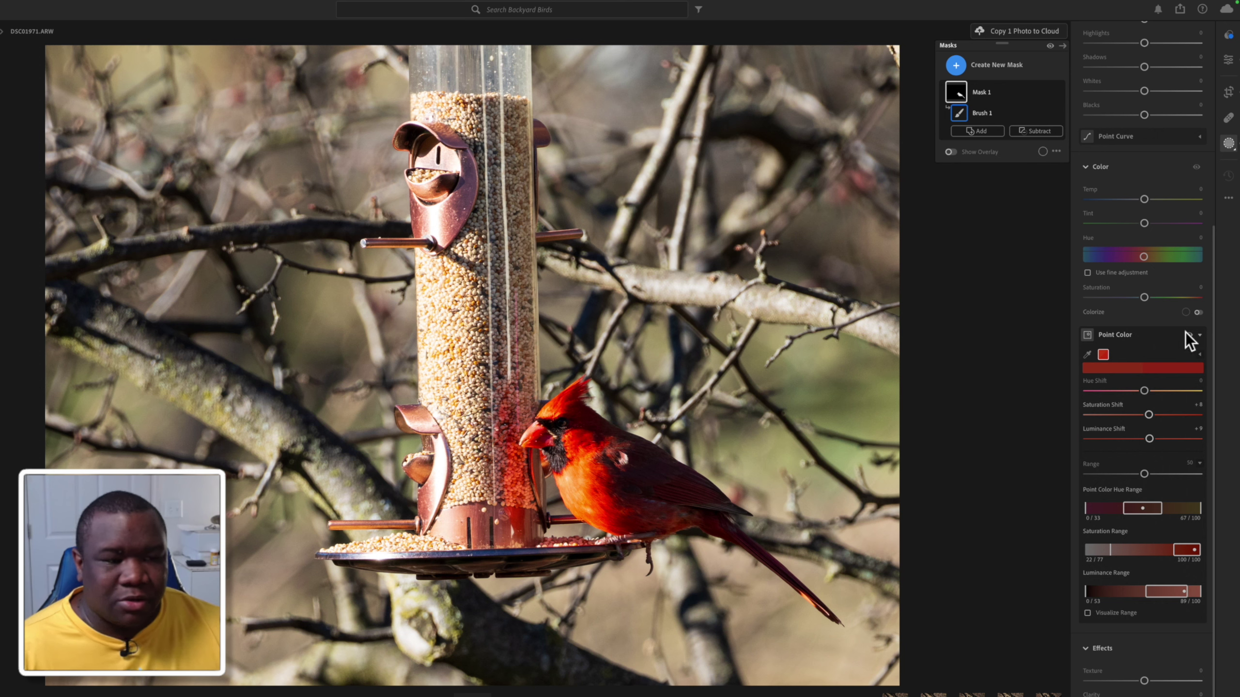
Raise the cardinal mask's shadows to about +39.
{"action": "left_click_drag", "start_coordinate": [1219, 283], "coordinate": [1204, 46]}
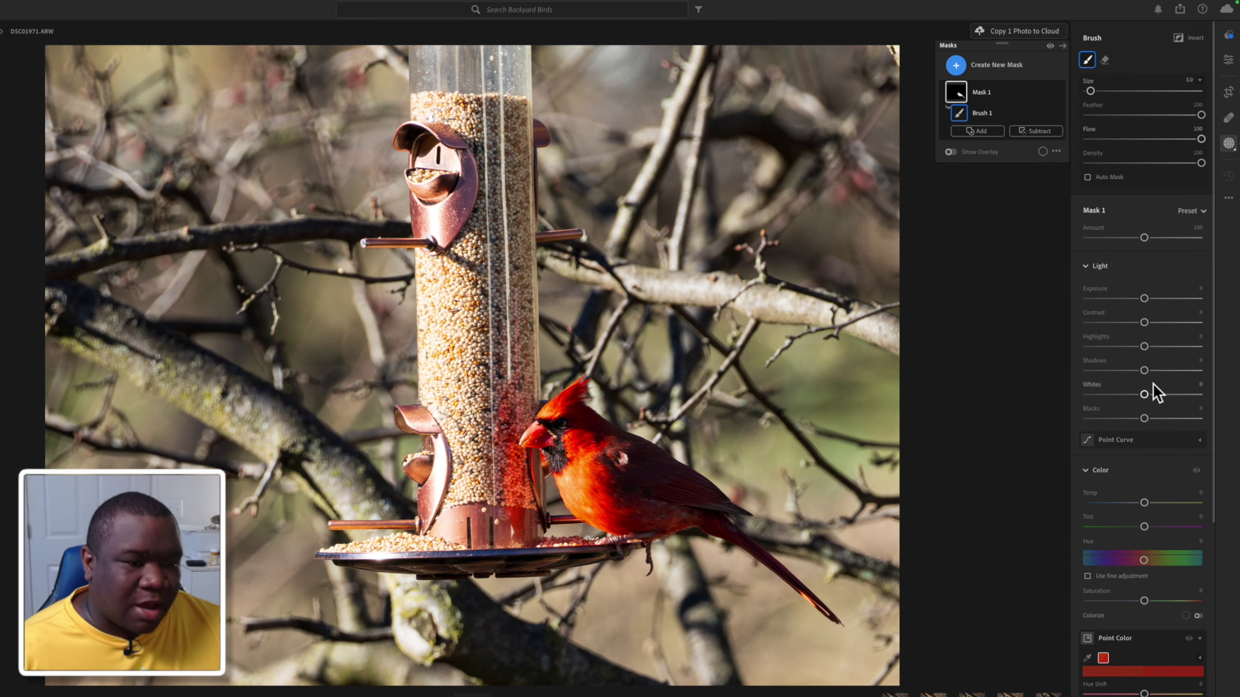
{"action": "left_click_drag", "start_coordinate": [1144, 370], "coordinate": [1167, 371]}
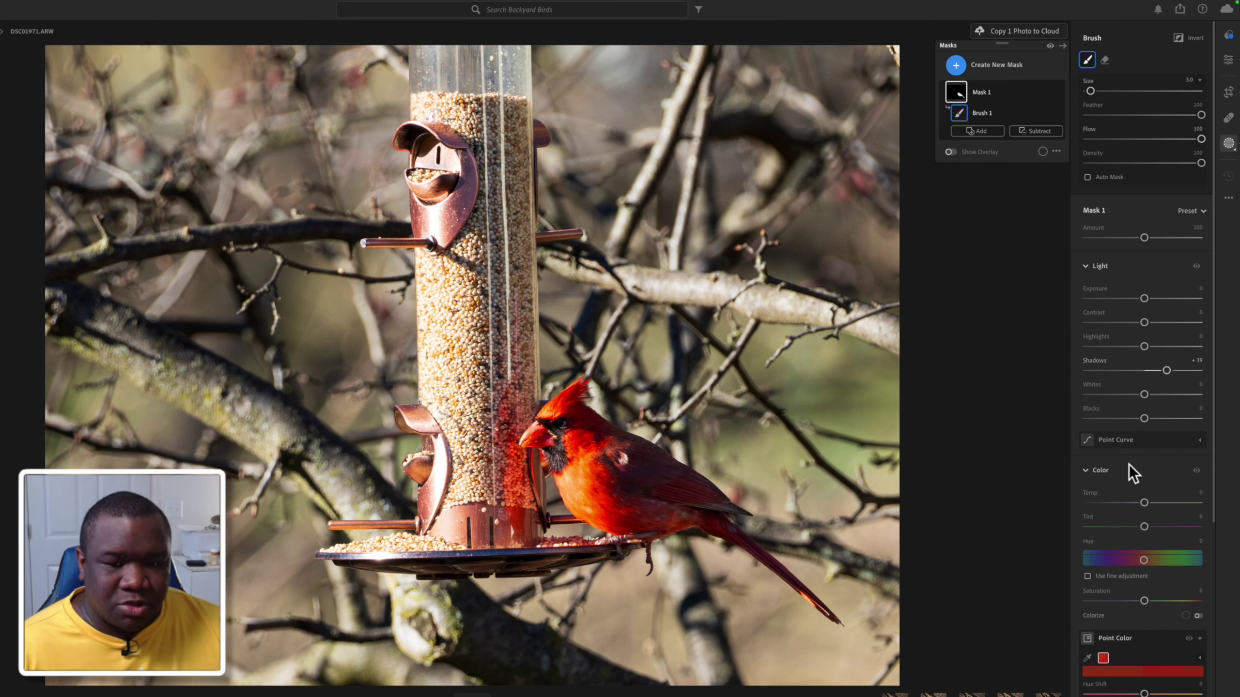
Create a new mask that selects the background and show its overlay as White on Black.
{"action": "left_click", "coordinate": [959, 70]}
{"action": "left_click", "coordinate": [994, 310]}
{"action": "left_click", "coordinate": [957, 66]}
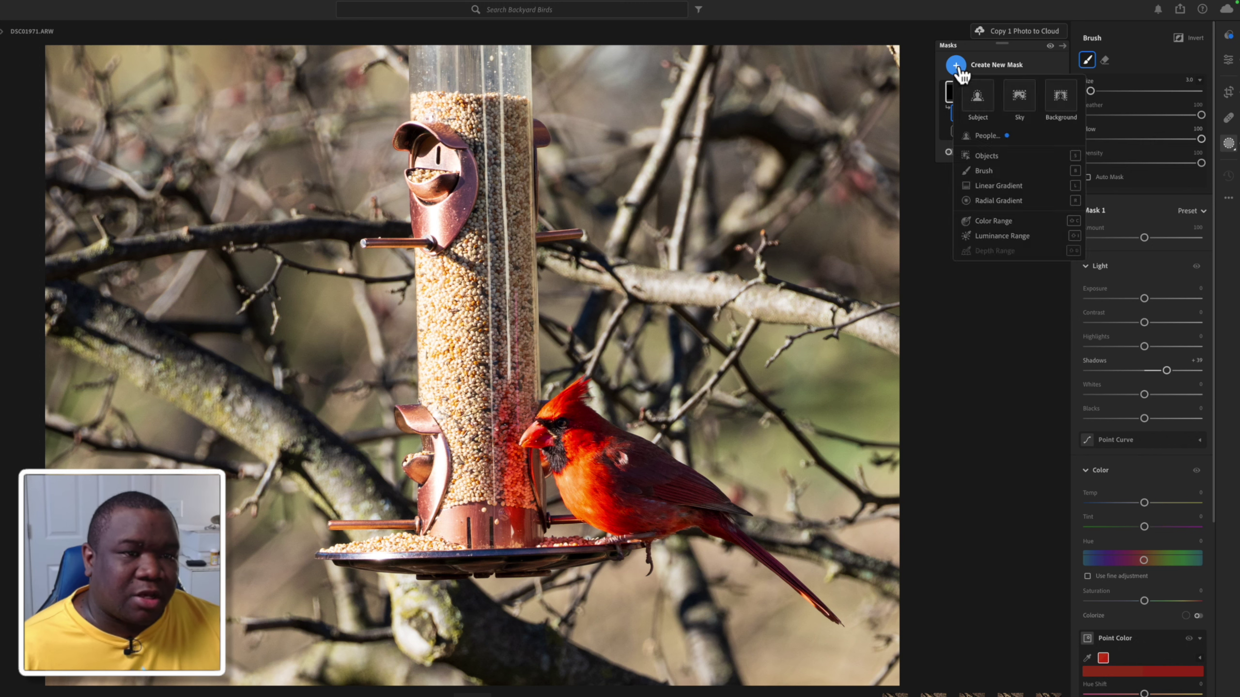
{"action": "left_click", "coordinate": [1066, 93]}
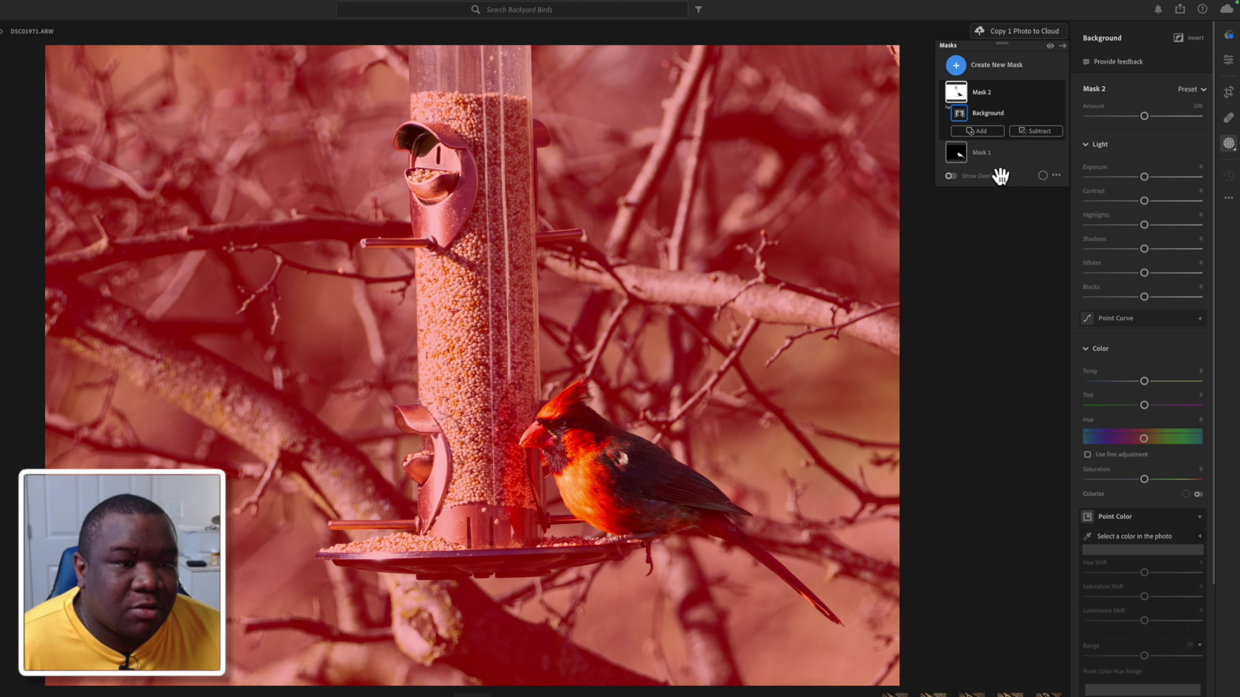
{"action": "left_click", "coordinate": [1055, 175]}
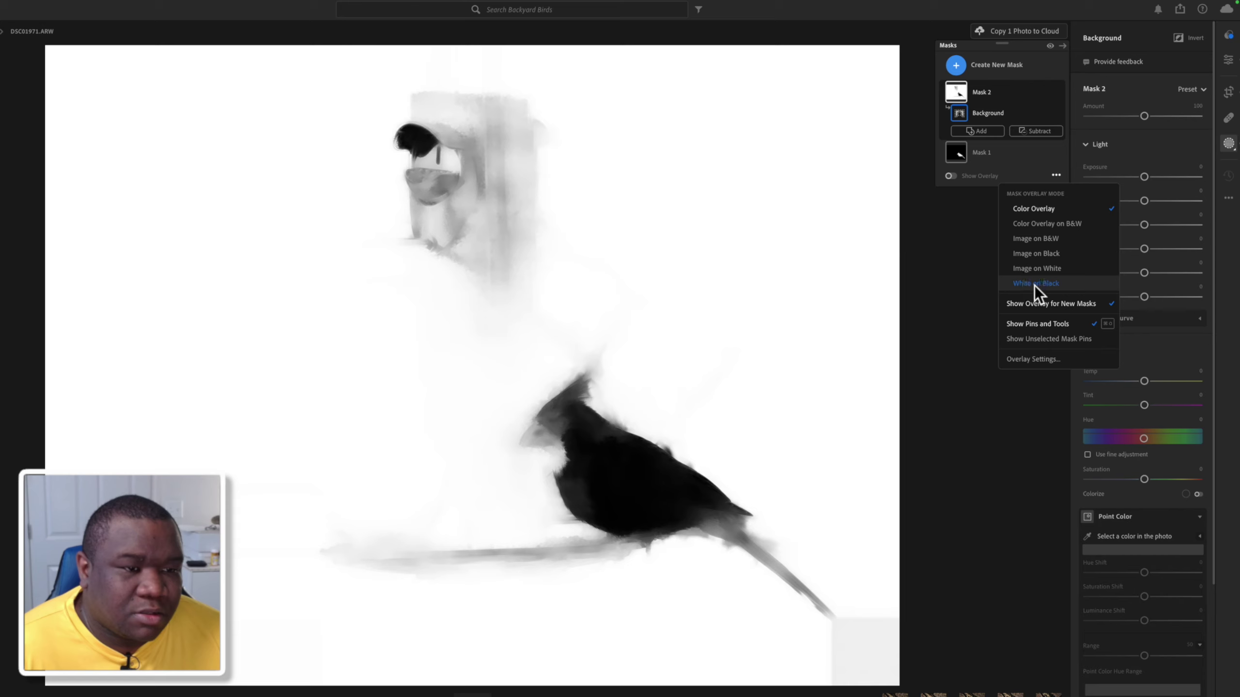
{"action": "left_click", "coordinate": [1035, 284]}
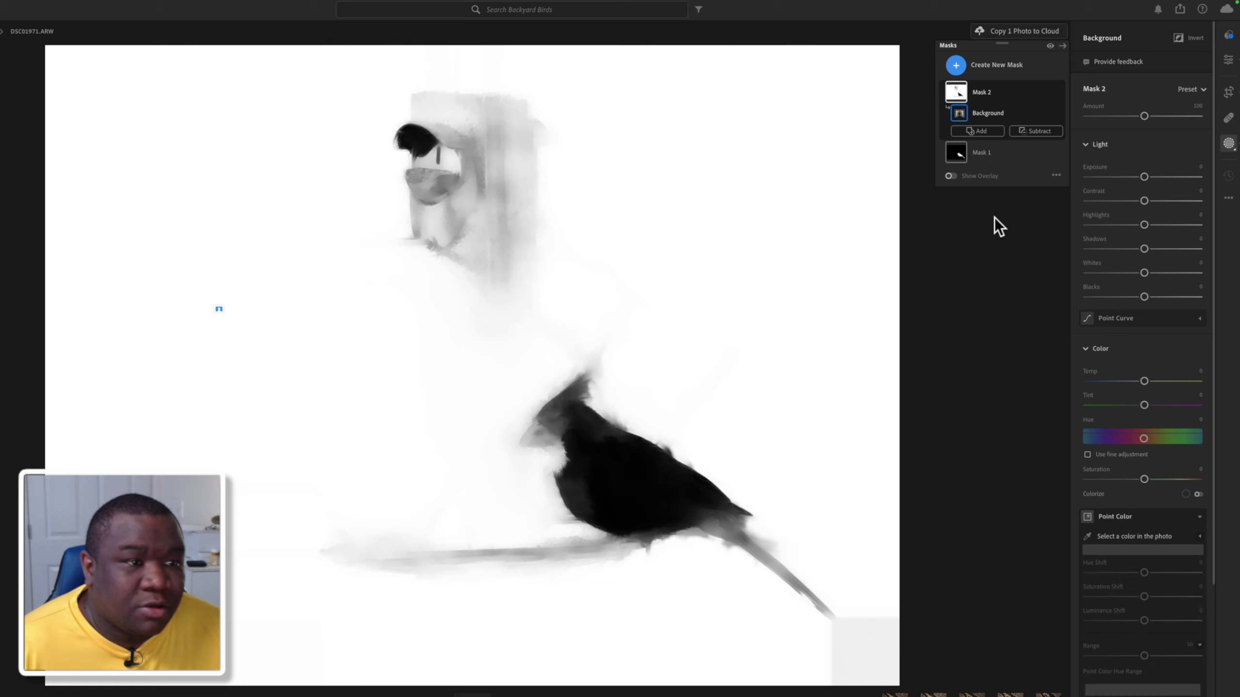
Add a brush to the background mask and paint in the missing feeder, tray and lower corner areas.
{"action": "left_click", "coordinate": [978, 130]}
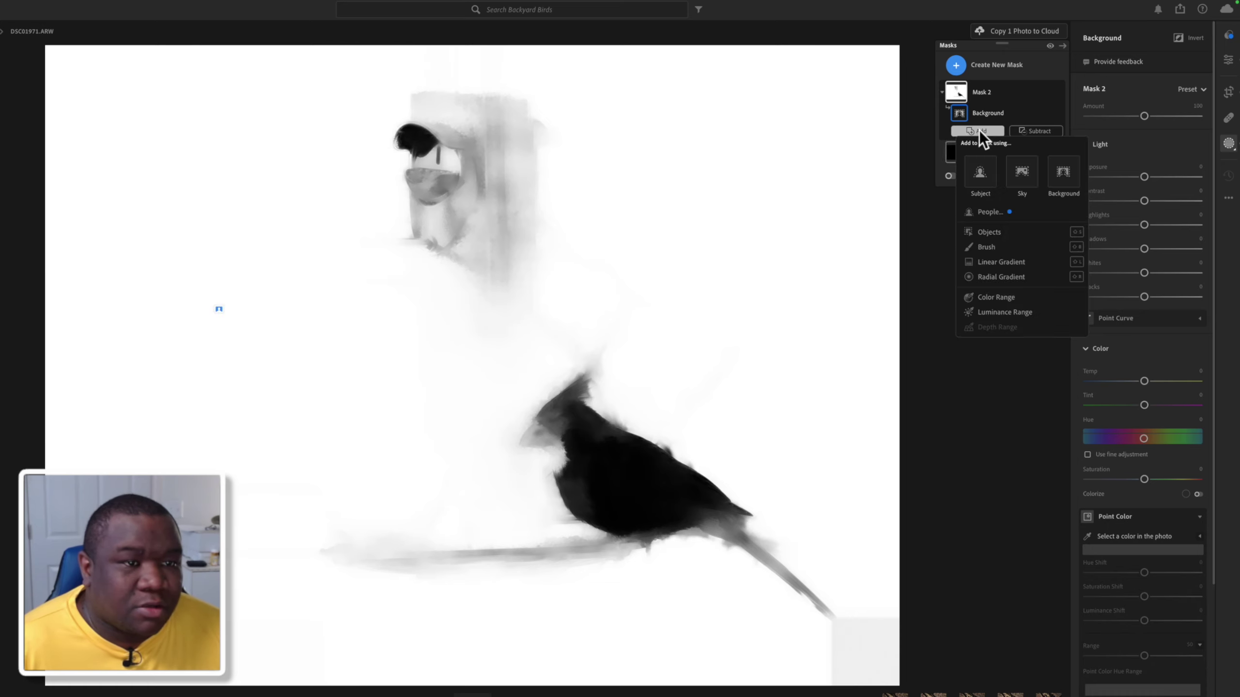
{"action": "left_click", "coordinate": [993, 248]}
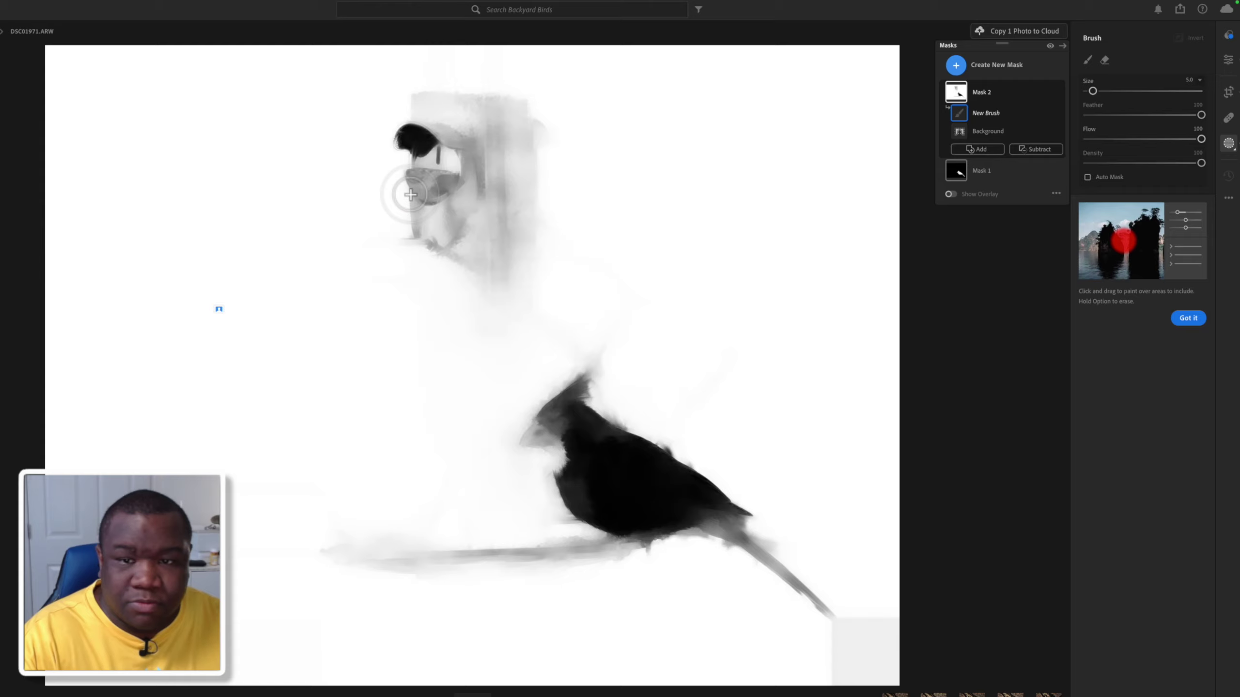
{"action": "scroll", "coordinate": [414, 192], "scroll_direction": "up", "scroll_amount": 8}
{"action": "mouse_move", "coordinate": [442, 239]}
{"action": "left_mouse_down"}
{"action": "mouse_move", "coordinate": [434, 139]}
{"action": "mouse_move", "coordinate": [433, 254]}
{"action": "mouse_move", "coordinate": [434, 133]}
{"action": "mouse_move", "coordinate": [528, 147]}
{"action": "mouse_move", "coordinate": [445, 204]}
{"action": "mouse_move", "coordinate": [471, 118]}
{"action": "mouse_move", "coordinate": [398, 162]}
{"action": "mouse_move", "coordinate": [475, 134]}
{"action": "mouse_move", "coordinate": [367, 152]}
{"action": "mouse_move", "coordinate": [407, 215]}
{"action": "mouse_move", "coordinate": [428, 187]}
{"action": "mouse_move", "coordinate": [542, 193]}
{"action": "mouse_move", "coordinate": [529, 205]}
{"action": "mouse_move", "coordinate": [539, 244]}
{"action": "mouse_move", "coordinate": [504, 307]}
{"action": "mouse_move", "coordinate": [593, 265]}
{"action": "mouse_move", "coordinate": [588, 297]}
{"action": "mouse_move", "coordinate": [537, 315]}
{"action": "mouse_move", "coordinate": [616, 324]}
{"action": "mouse_move", "coordinate": [553, 311]}
{"action": "mouse_move", "coordinate": [346, 429]}
{"action": "mouse_move", "coordinate": [283, 582]}
{"action": "mouse_move", "coordinate": [330, 505]}
{"action": "mouse_move", "coordinate": [348, 562]}
{"action": "mouse_move", "coordinate": [380, 543]}
{"action": "mouse_move", "coordinate": [390, 578]}
{"action": "mouse_move", "coordinate": [435, 513]}
{"action": "mouse_move", "coordinate": [515, 585]}
{"action": "mouse_move", "coordinate": [515, 571]}
{"action": "mouse_move", "coordinate": [595, 614]}
{"action": "mouse_move", "coordinate": [540, 559]}
{"action": "mouse_move", "coordinate": [566, 590]}
{"action": "left_mouse_up"}
{"action": "mouse_move", "coordinate": [863, 657]}
{"action": "left_mouse_down"}
{"action": "mouse_move", "coordinate": [876, 623]}
{"action": "mouse_move", "coordinate": [844, 683]}
{"action": "mouse_move", "coordinate": [890, 674]}
{"action": "mouse_move", "coordinate": [908, 646]}
{"action": "mouse_move", "coordinate": [855, 664]}
{"action": "left_mouse_up"}
{"action": "mouse_move", "coordinate": [246, 379]}
{"action": "left_mouse_down"}
{"action": "mouse_move", "coordinate": [219, 243]}
{"action": "mouse_move", "coordinate": [242, 354]}
{"action": "left_mouse_up"}
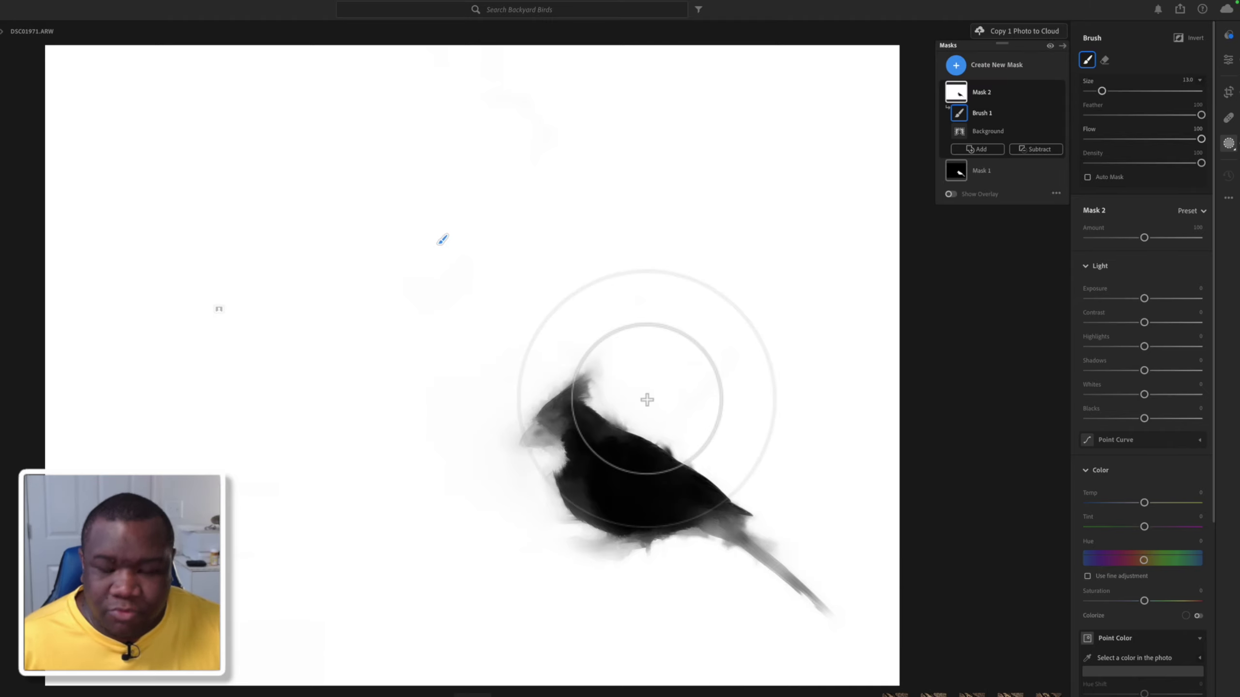
Subtract a new brush from the background mask, painting with a smaller size over the cardinal's breast and upper body.
{"action": "key", "text": "bracketleft"}
{"action": "key", "text": "bracketleft"}
{"action": "key", "text": "bracketleft"}
{"action": "key", "text": "bracketleft"}
{"action": "key", "text": "bracketleft"}
{"action": "key", "text": "bracketleft"}
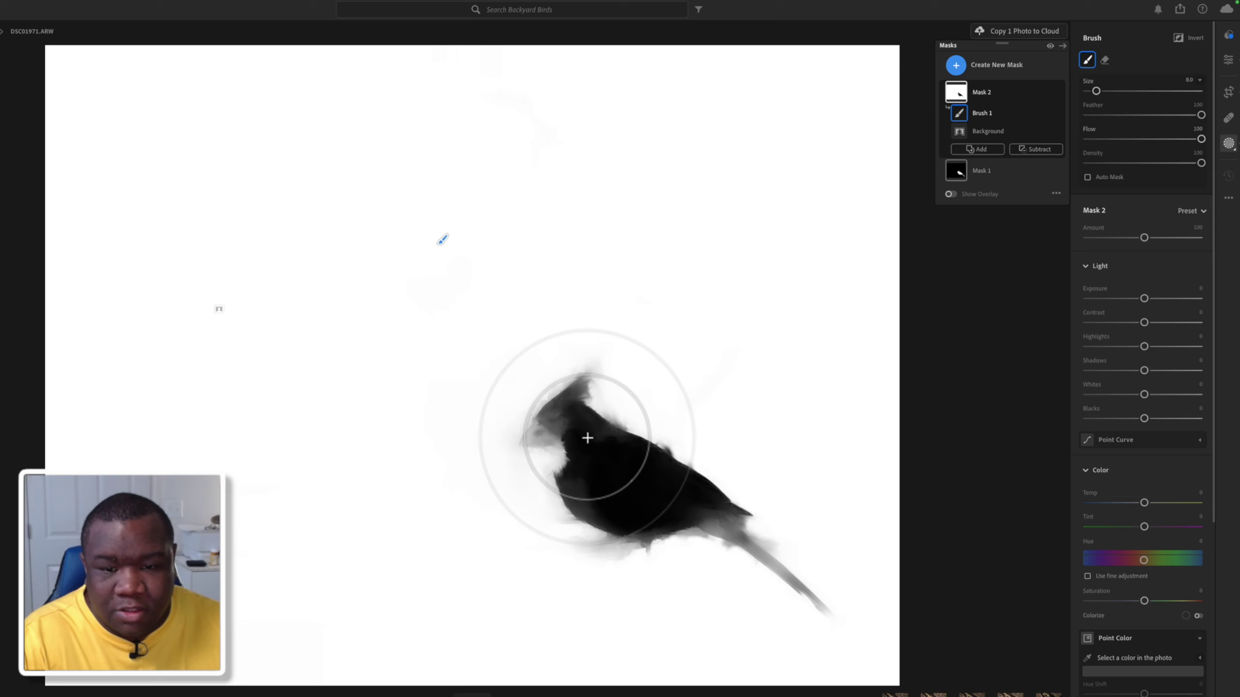
{"action": "left_click", "coordinate": [1048, 151]}
{"action": "left_click", "coordinate": [1036, 189]}
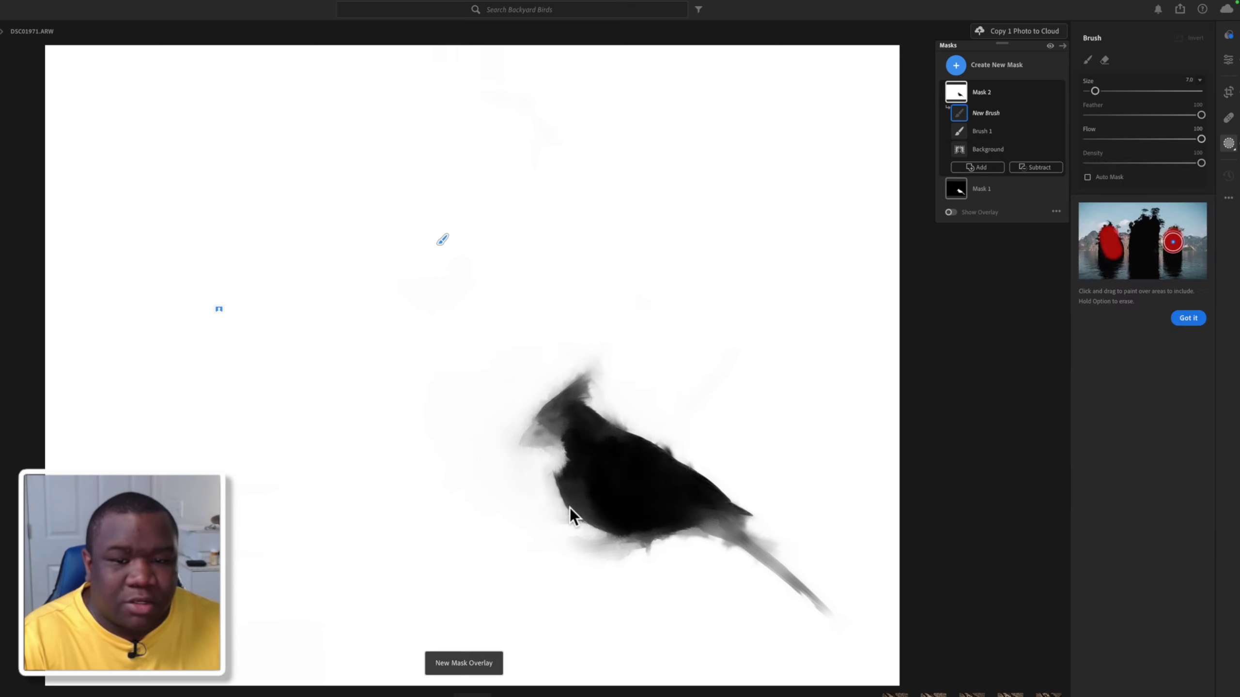
{"action": "key", "text": "bracketleft"}
{"action": "key", "text": "bracketleft"}
{"action": "key", "text": "bracketleft"}
{"action": "mouse_move", "coordinate": [570, 468]}
{"action": "left_mouse_down"}
{"action": "mouse_move", "coordinate": [556, 432]}
{"action": "mouse_move", "coordinate": [572, 481]}
{"action": "mouse_move", "coordinate": [564, 407]}
{"action": "mouse_move", "coordinate": [523, 441]}
{"action": "mouse_move", "coordinate": [546, 442]}
{"action": "mouse_move", "coordinate": [532, 436]}
{"action": "mouse_move", "coordinate": [553, 421]}
{"action": "mouse_move", "coordinate": [605, 439]}
{"action": "left_mouse_up"}
Remove the cardinal's crest, face and beak from the background mask with a finer brush.
{"action": "key", "text": "bracketleft"}
{"action": "key", "text": "bracketleft"}
{"action": "key", "text": "bracketleft"}
{"action": "key", "text": "bracketright"}
{"action": "key", "text": "bracketright"}
{"action": "key", "text": "bracketleft"}
{"action": "key", "text": "bracketleft"}
{"action": "mouse_move", "coordinate": [576, 387]}
{"action": "left_mouse_down"}
{"action": "mouse_move", "coordinate": [581, 400]}
{"action": "mouse_move", "coordinate": [578, 385]}
{"action": "mouse_move", "coordinate": [567, 394]}
{"action": "left_mouse_up"}
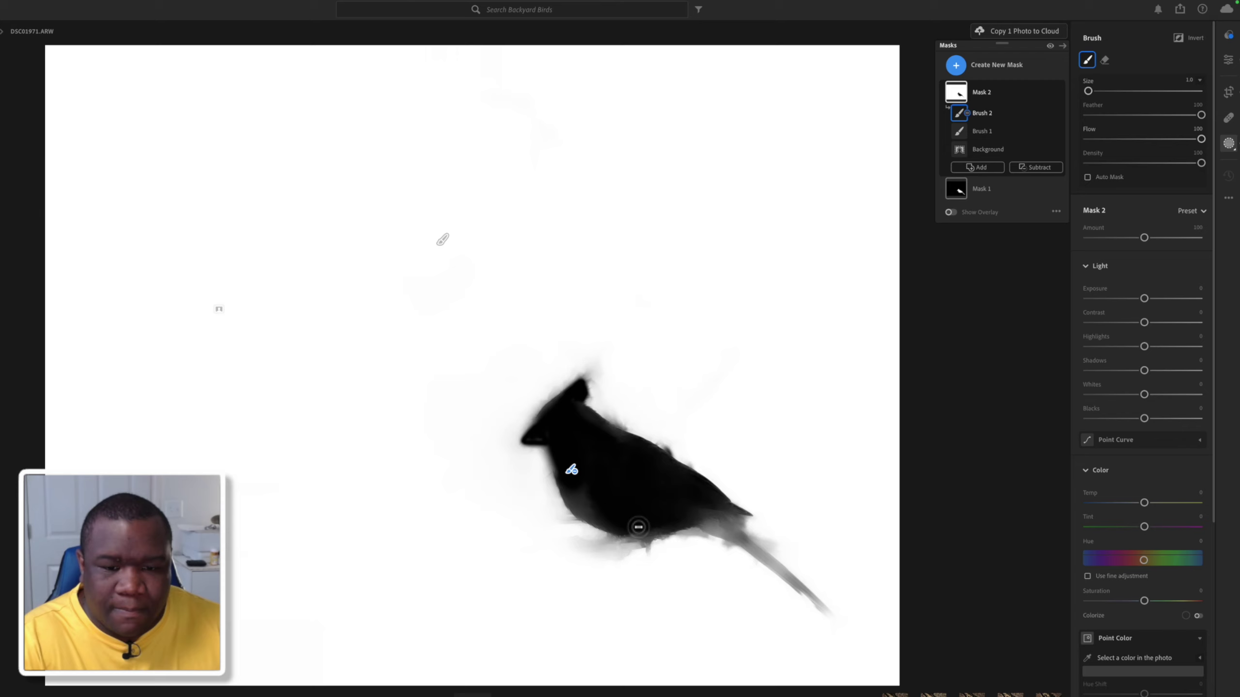
Subtract the cardinal's belly and the base of its tail from the background mask with a size 5 brush.
{"action": "key", "text": "bracketright"}
{"action": "key", "text": "bracketright"}
{"action": "key", "text": "bracketright"}
{"action": "key", "text": "bracketright"}
{"action": "mouse_move", "coordinate": [715, 514]}
{"action": "left_mouse_down"}
{"action": "mouse_move", "coordinate": [731, 526]}
{"action": "mouse_move", "coordinate": [603, 513]}
{"action": "left_mouse_up"}
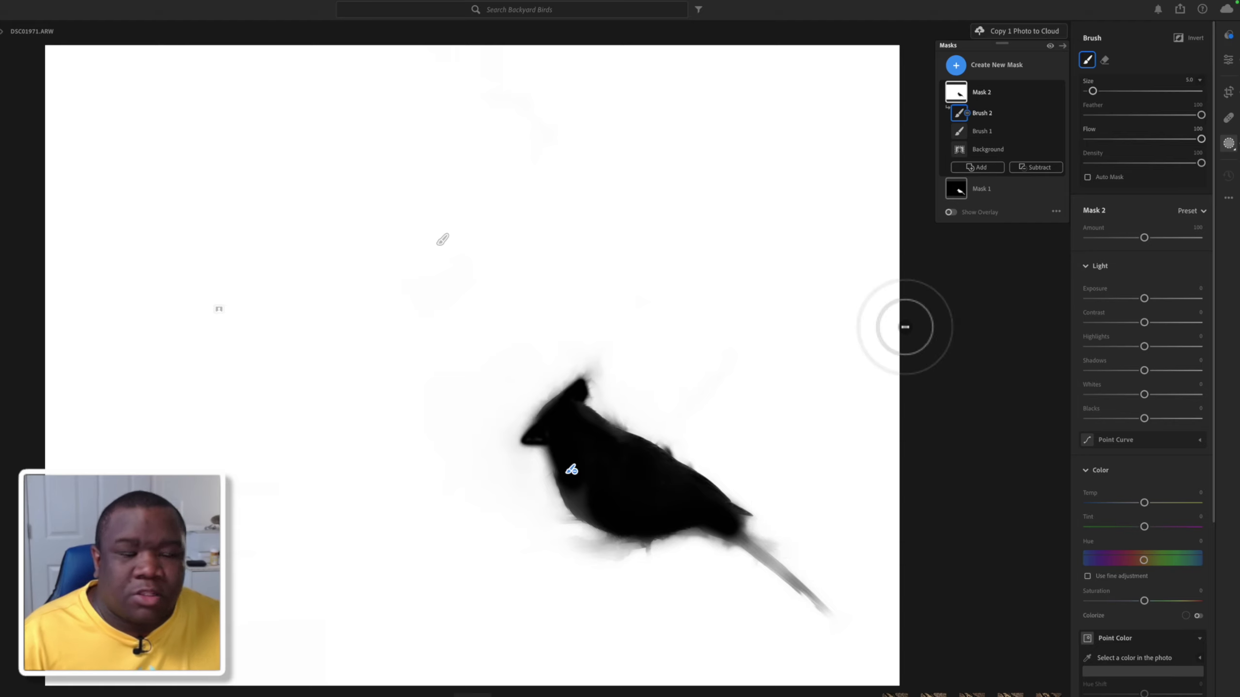
Switch the mask overlay back to Color Overlay and lower the background mask's exposure to about -0.88.
{"action": "left_click", "coordinate": [1055, 212]}
{"action": "left_click", "coordinate": [1038, 243]}
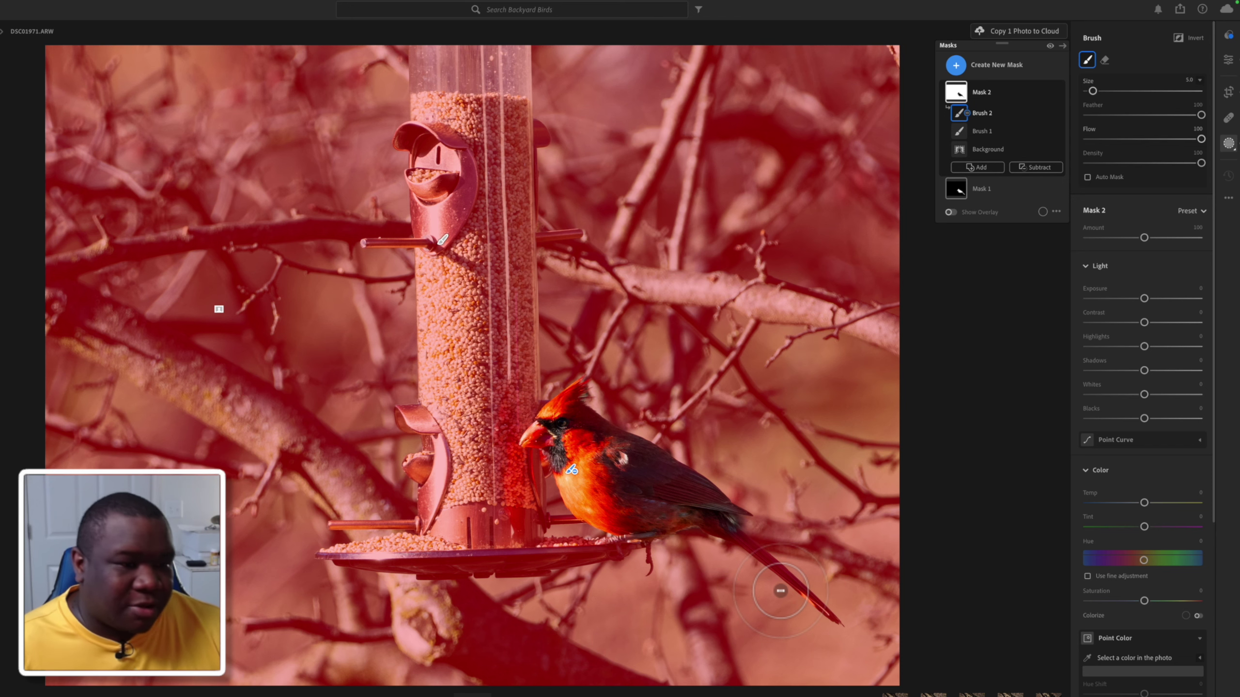
{"action": "left_click_drag", "start_coordinate": [1143, 298], "coordinate": [1133, 298]}
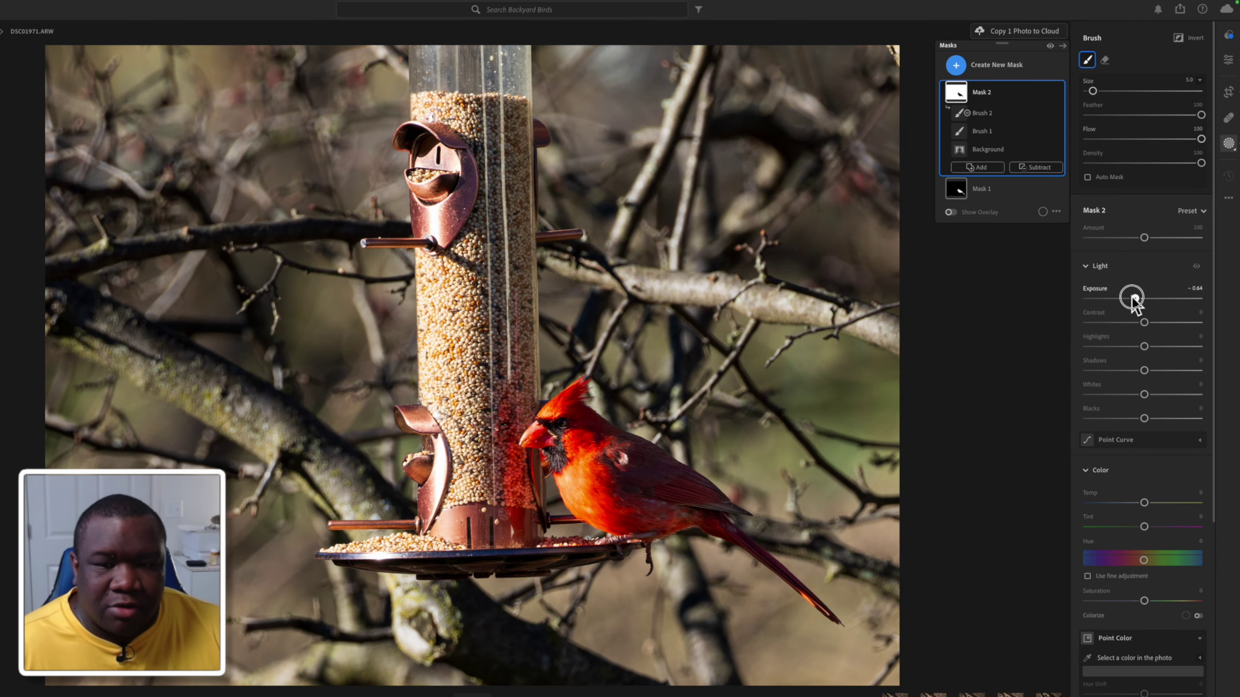
{"action": "left_click_drag", "start_coordinate": [1131, 298], "coordinate": [1130, 297]}
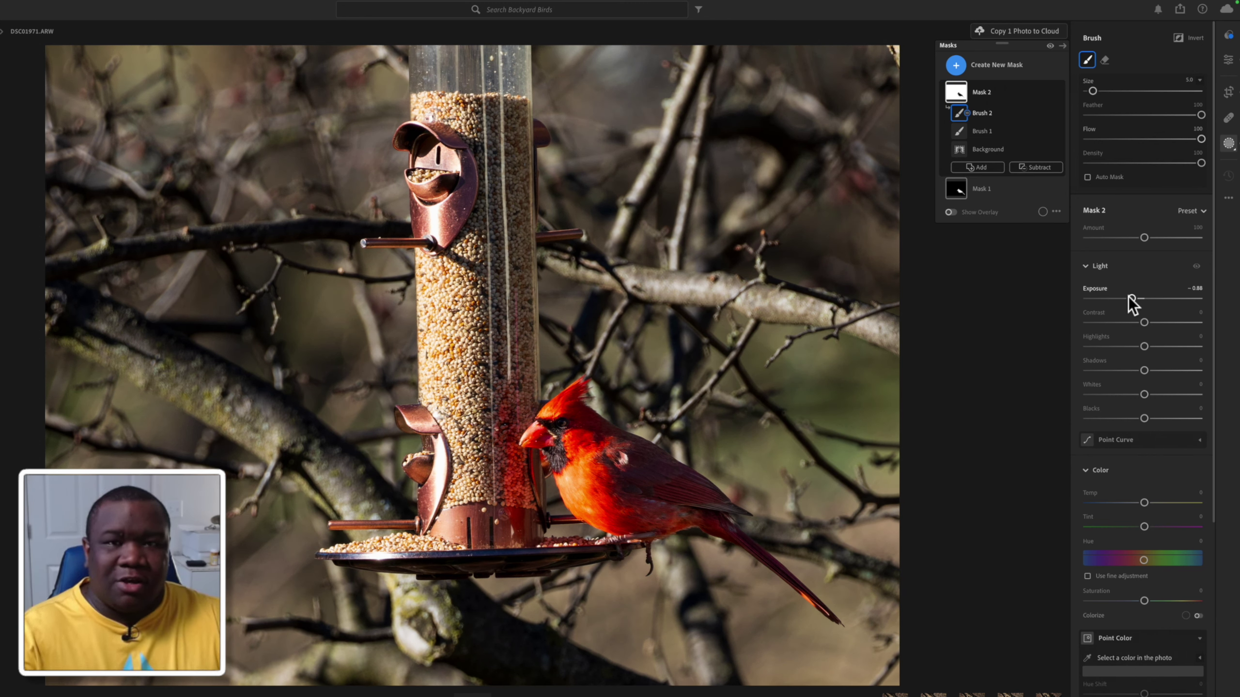
Create a radial gradient mask around the cardinal, tilted along its body and centered on the bird.
{"action": "left_click", "coordinate": [955, 64]}
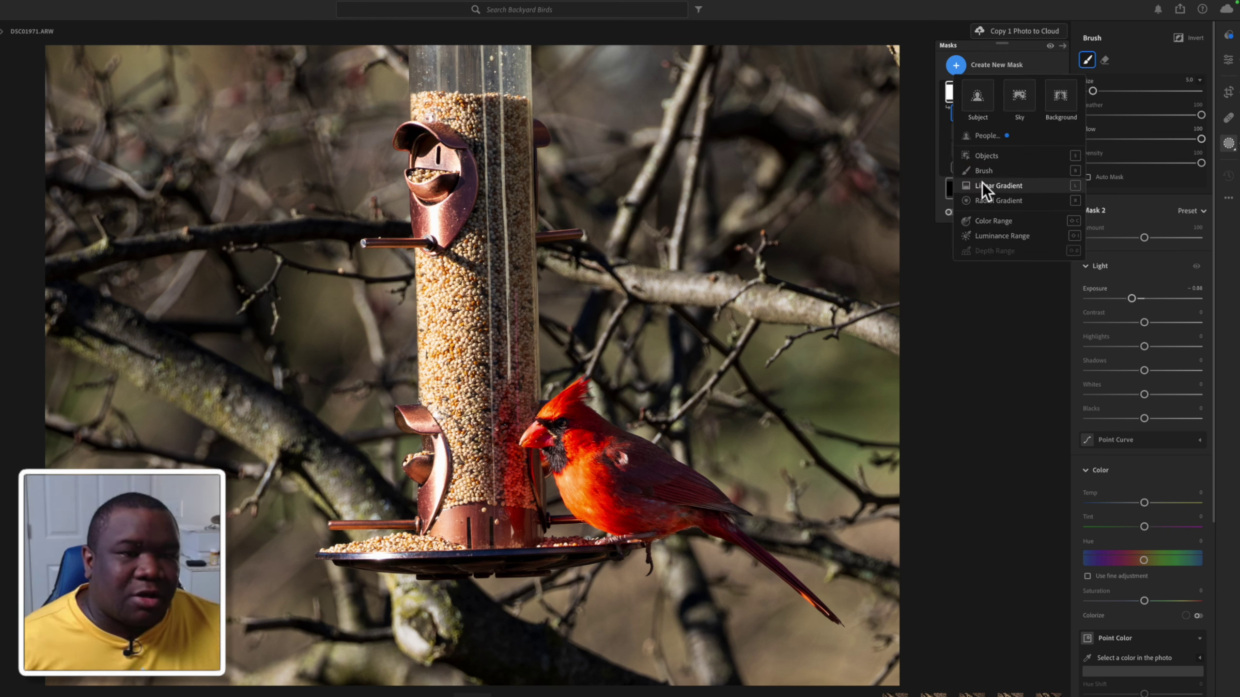
{"action": "left_click", "coordinate": [1009, 202]}
{"action": "left_click_drag", "start_coordinate": [580, 455], "coordinate": [792, 583]}
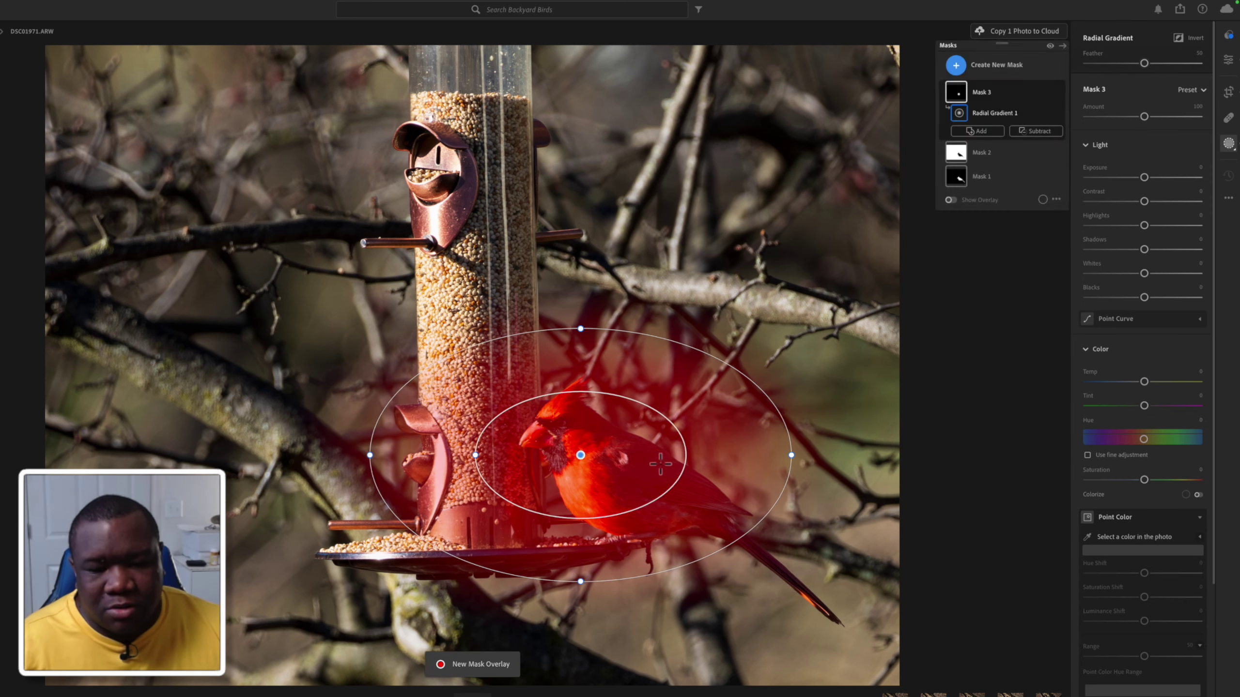
{"action": "left_click_drag", "start_coordinate": [795, 466], "coordinate": [769, 524]}
{"action": "left_click_drag", "start_coordinate": [578, 457], "coordinate": [640, 475]}
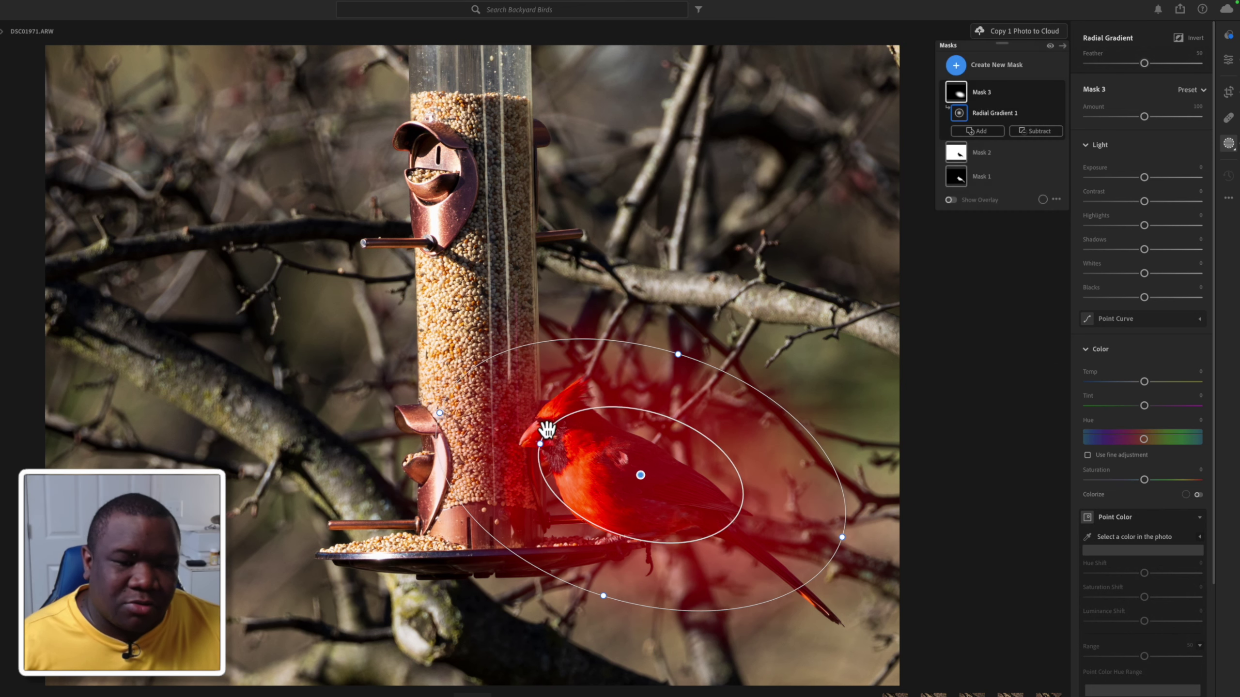
Reduce the radial gradient's feather, tilt it more steeply along the cardinal's body and re-center it on the bird.
{"action": "left_click_drag", "start_coordinate": [542, 445], "coordinate": [492, 427]}
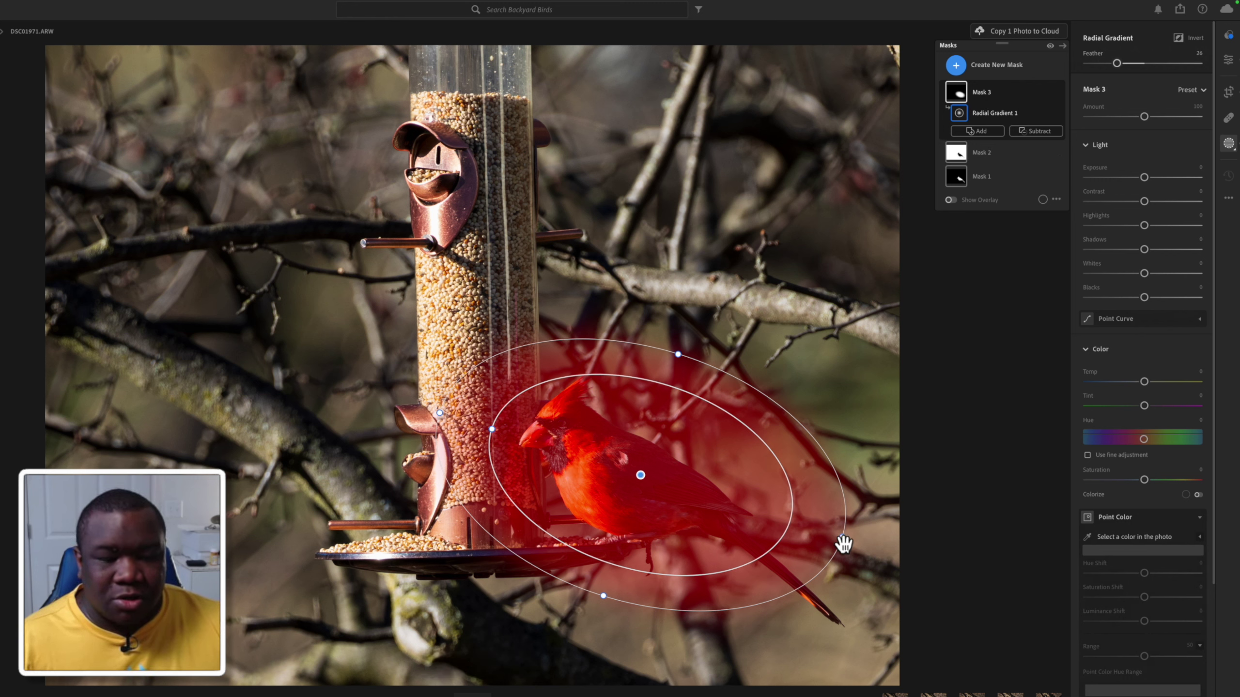
{"action": "left_click_drag", "start_coordinate": [842, 539], "coordinate": [823, 581]}
{"action": "left_click_drag", "start_coordinate": [644, 478], "coordinate": [637, 480]}
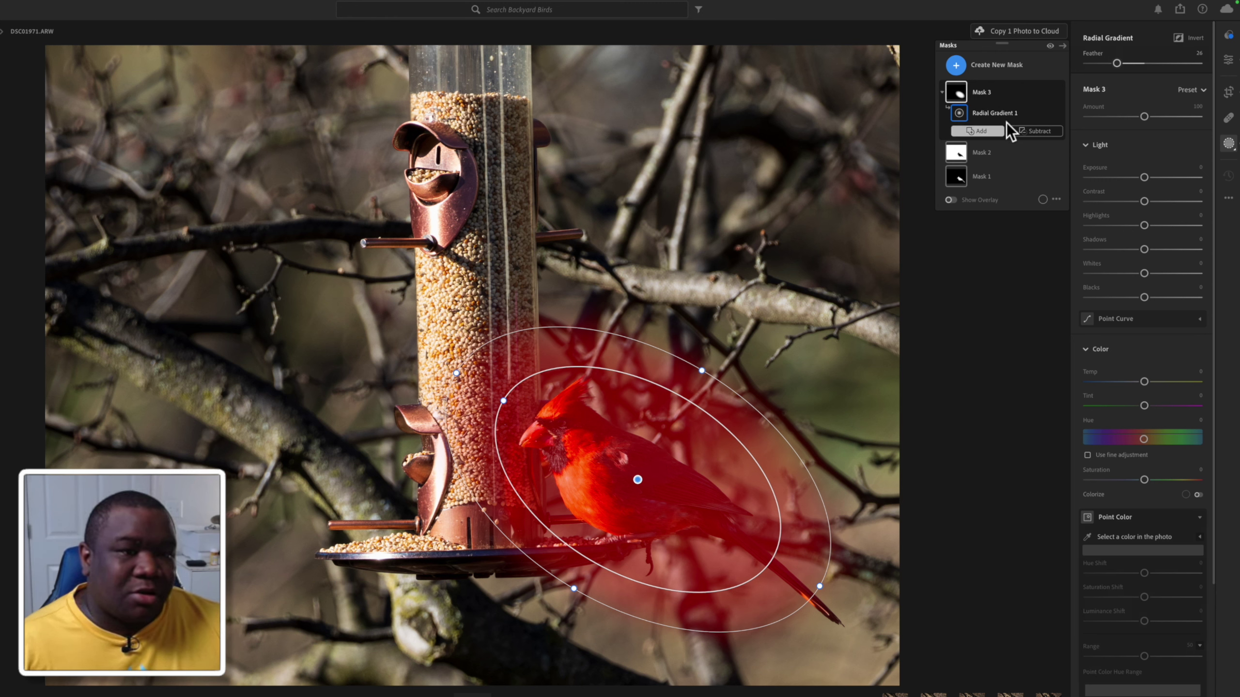
Invert the radial gradient to cover everything around the cardinal and lower the mask's exposure to about -0.84.
{"action": "right_click", "coordinate": [1044, 91]}
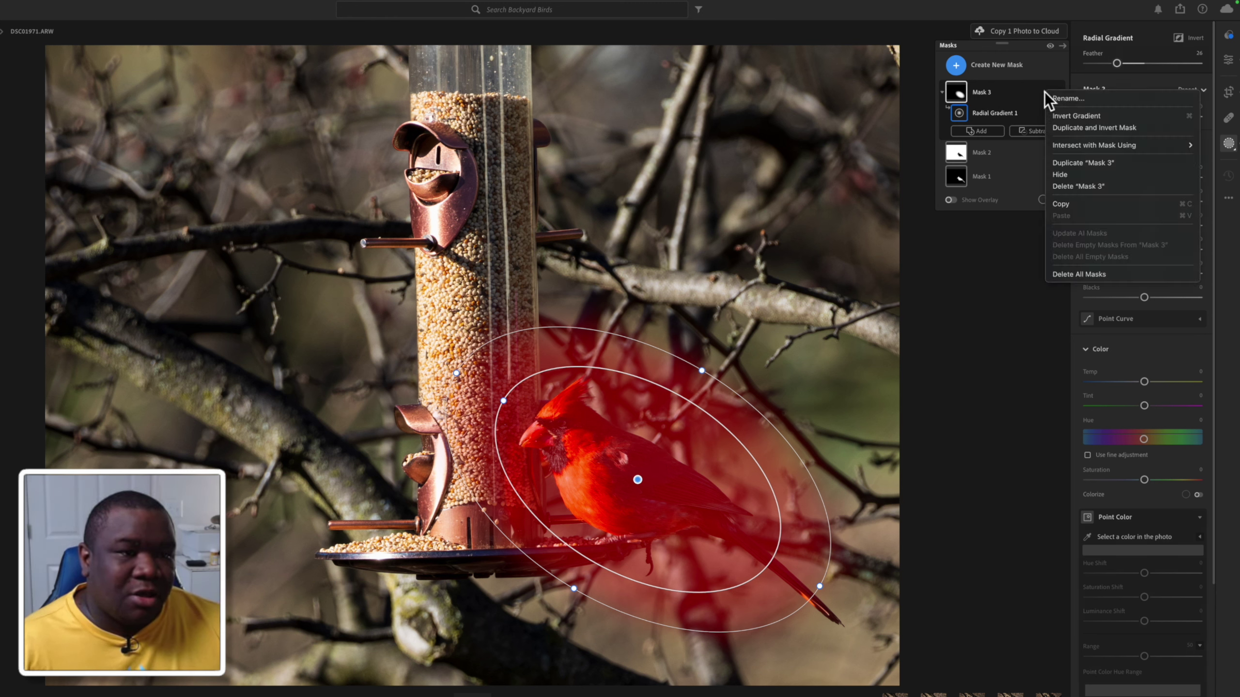
{"action": "left_click", "coordinate": [1072, 115]}
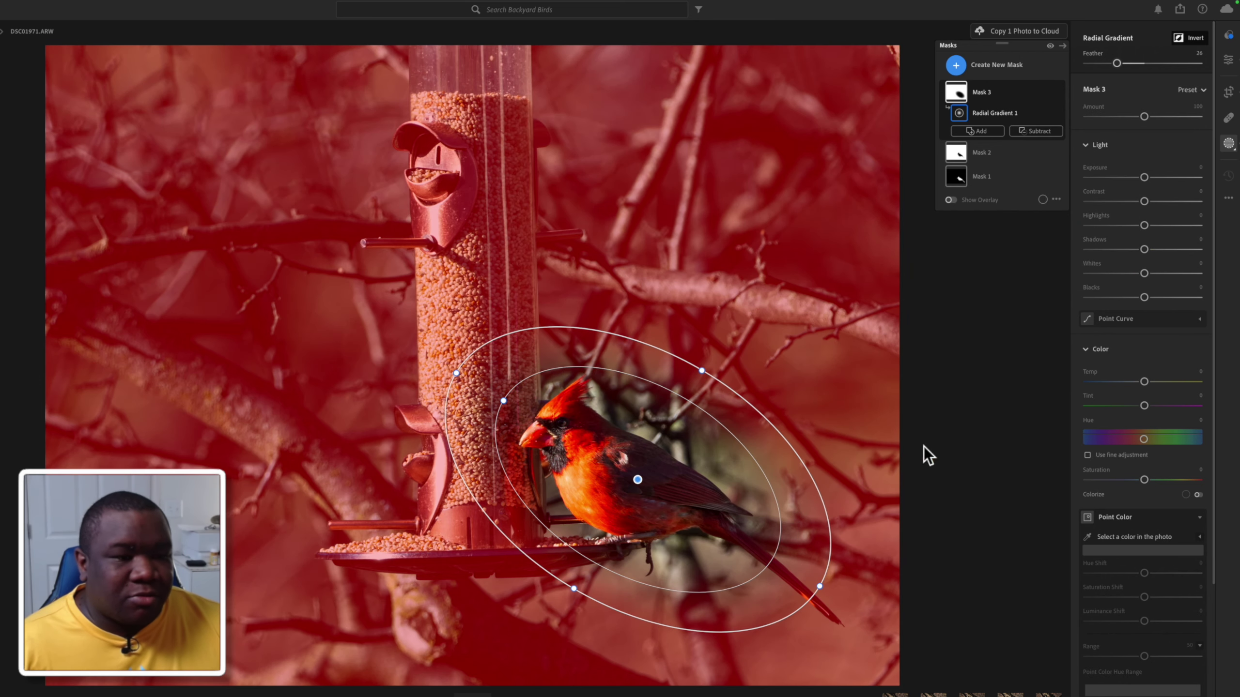
{"action": "left_click_drag", "start_coordinate": [1143, 178], "coordinate": [1134, 178]}
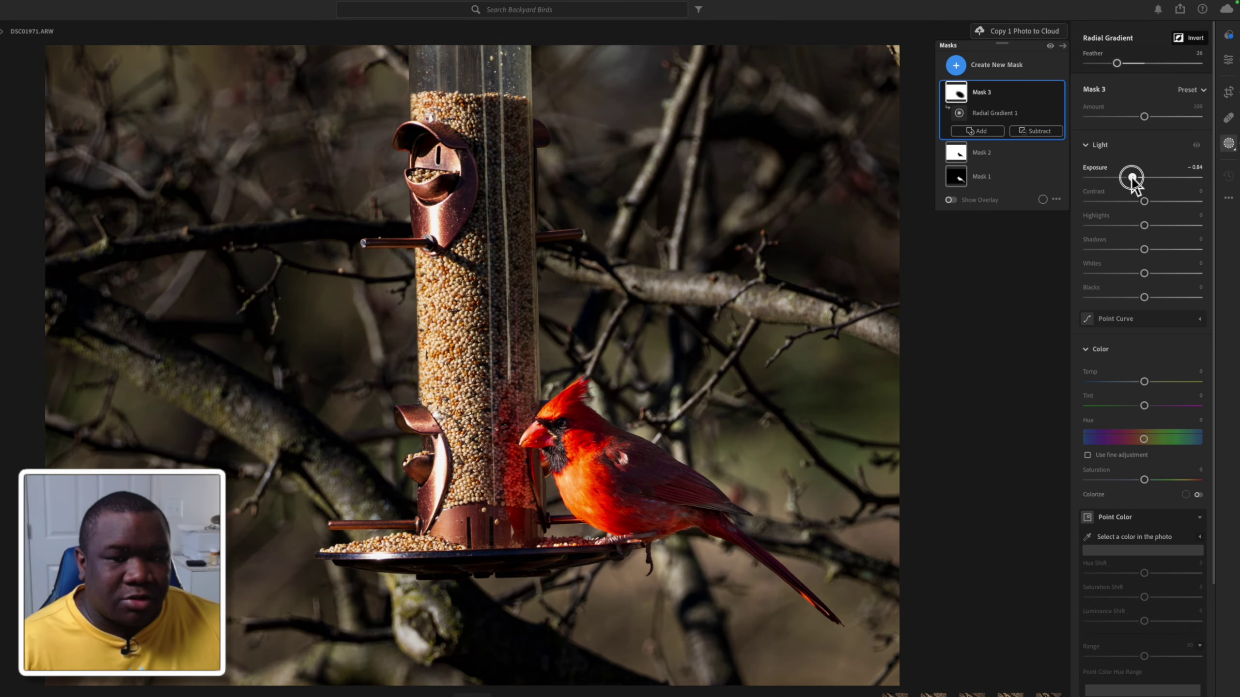
Soften the inverted gradient's feather, shift the ellipse toward the cardinal's head and set the mask's exposure to about -0.52.
{"action": "left_click_drag", "start_coordinate": [505, 402], "coordinate": [557, 424]}
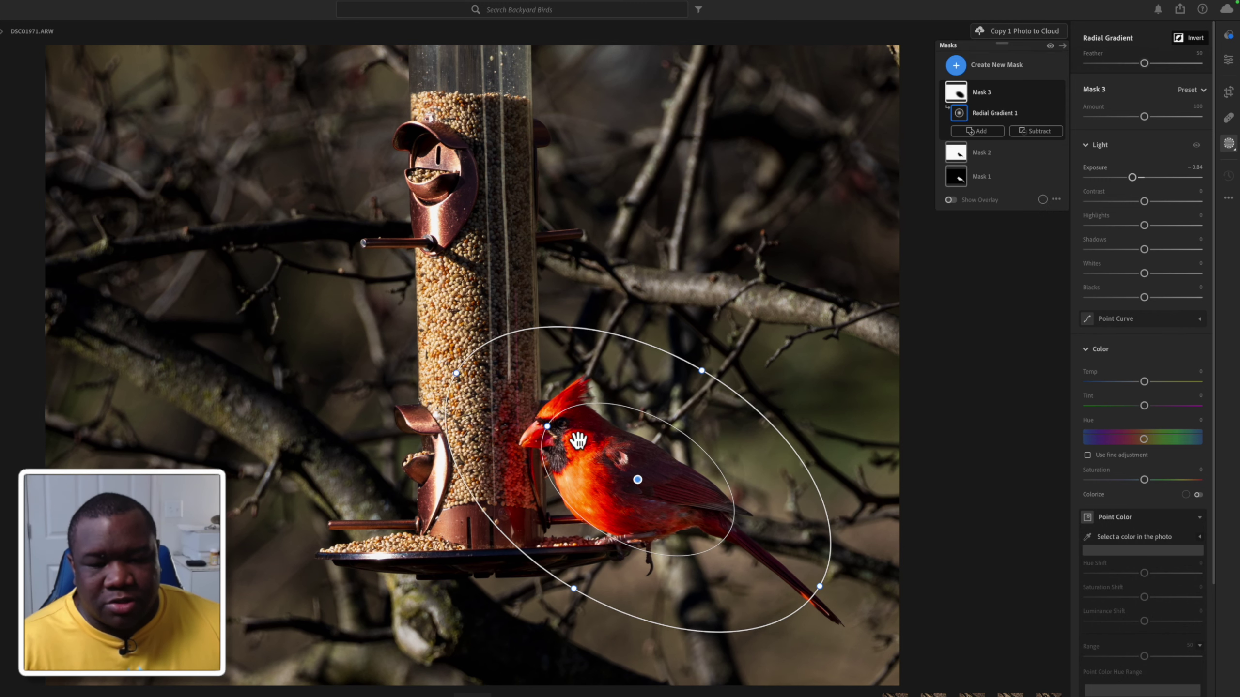
{"action": "left_click_drag", "start_coordinate": [636, 478], "coordinate": [603, 469]}
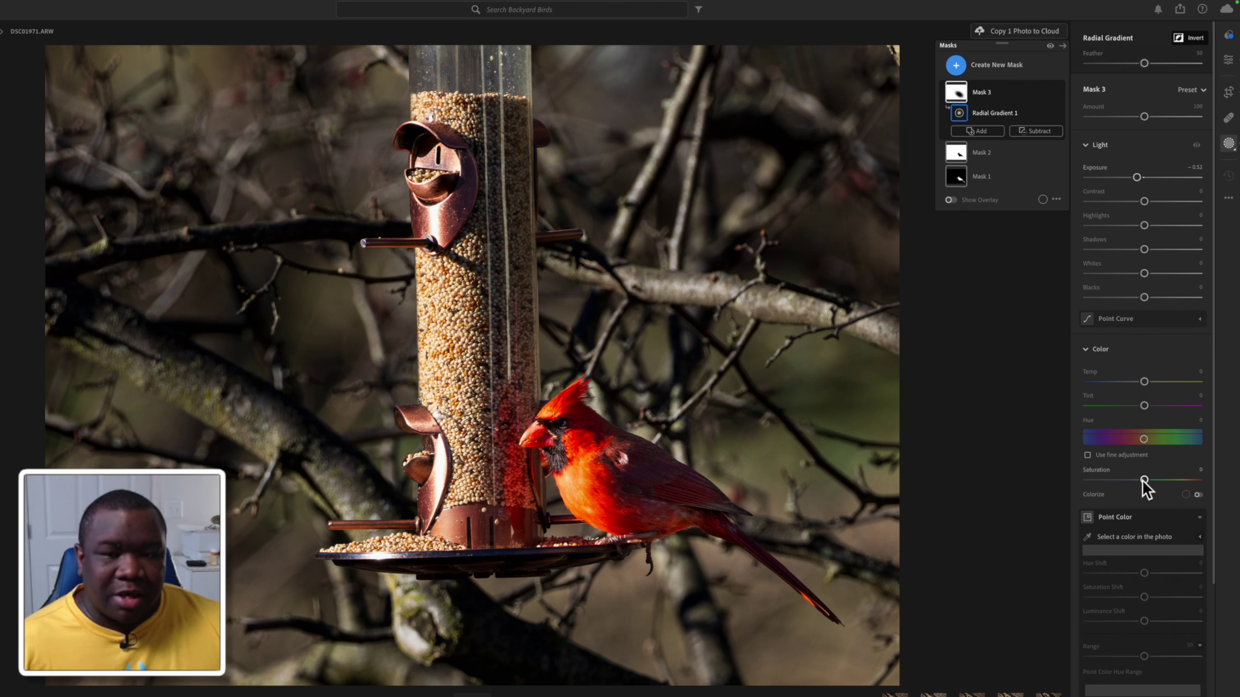
Lower the inverted radial mask's saturation to about -30 and close masking.
{"action": "left_click_drag", "start_coordinate": [1143, 480], "coordinate": [1141, 480]}
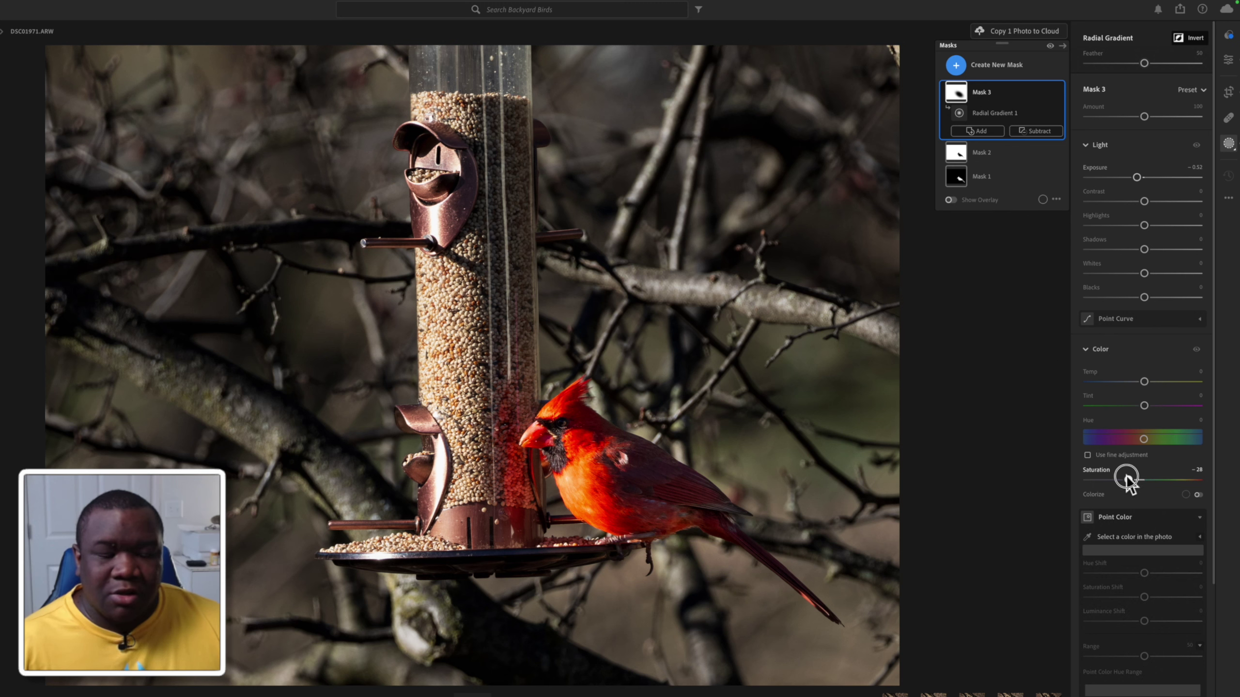
{"action": "left_click_drag", "start_coordinate": [1125, 480], "coordinate": [1124, 480]}
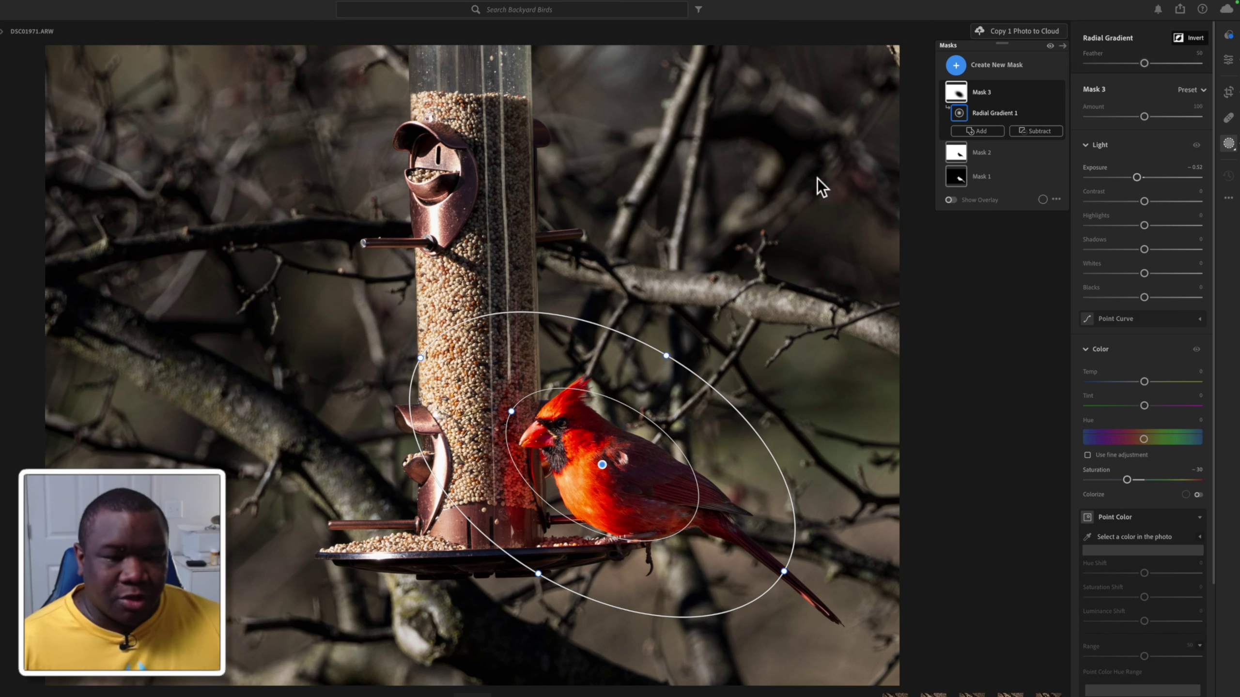
{"action": "left_click", "coordinate": [1229, 144]}
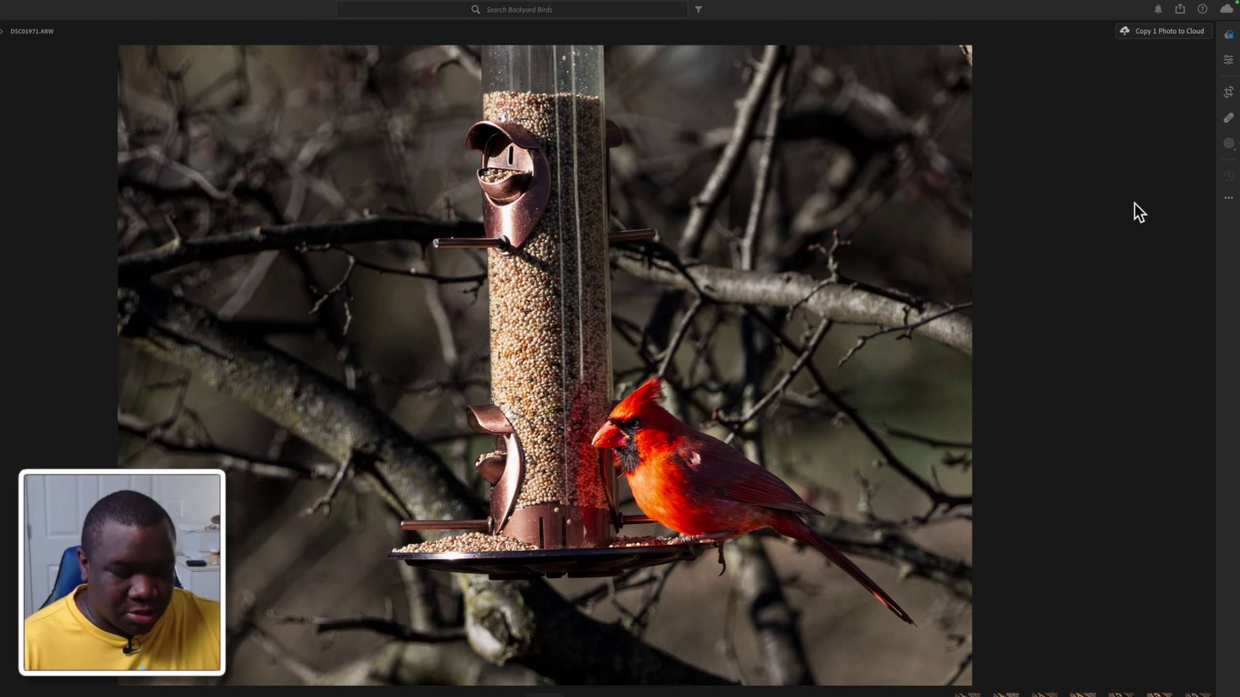
Compare the edited cardinal photo with the original and flag it as picked.
{"action": "key", "text": "backslash"}
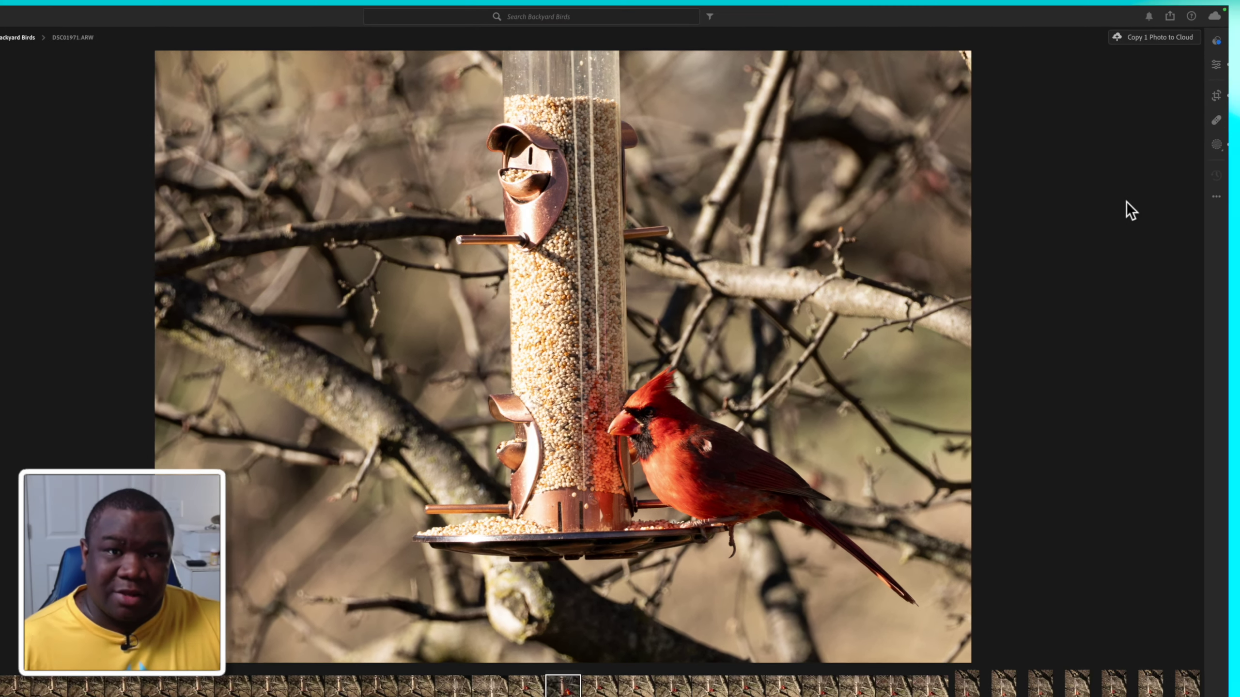
{"action": "key", "text": "backslash"}
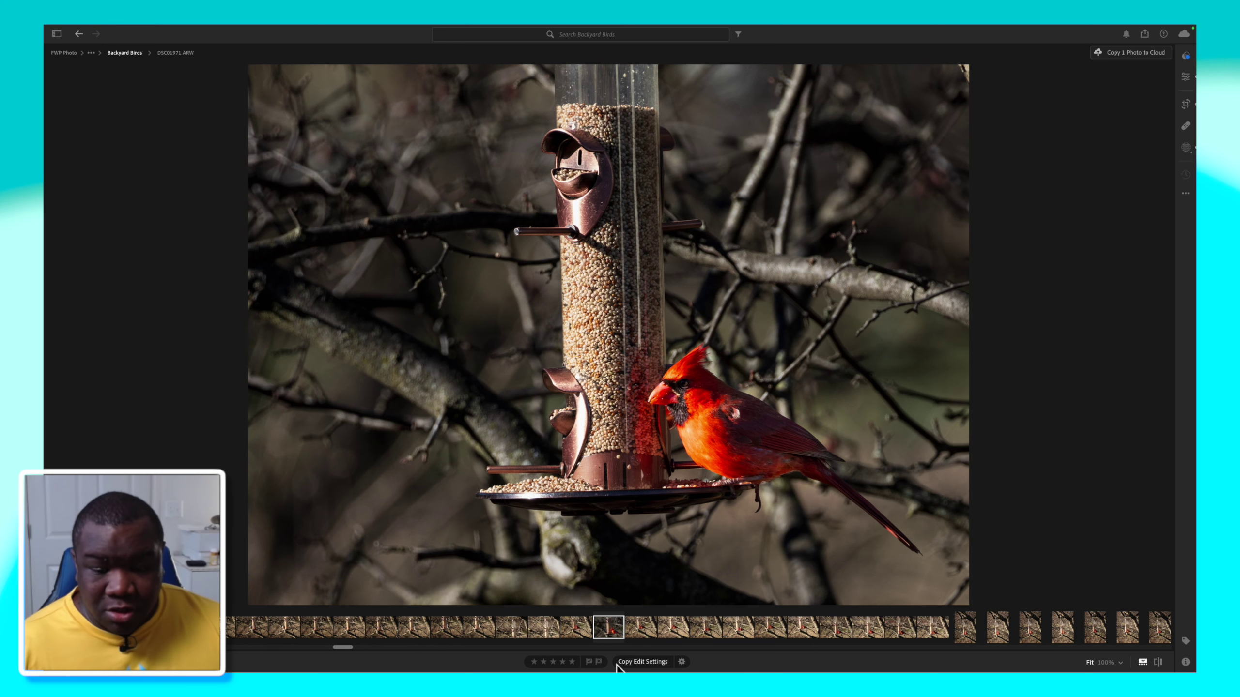
{"action": "left_click", "coordinate": [588, 662]}
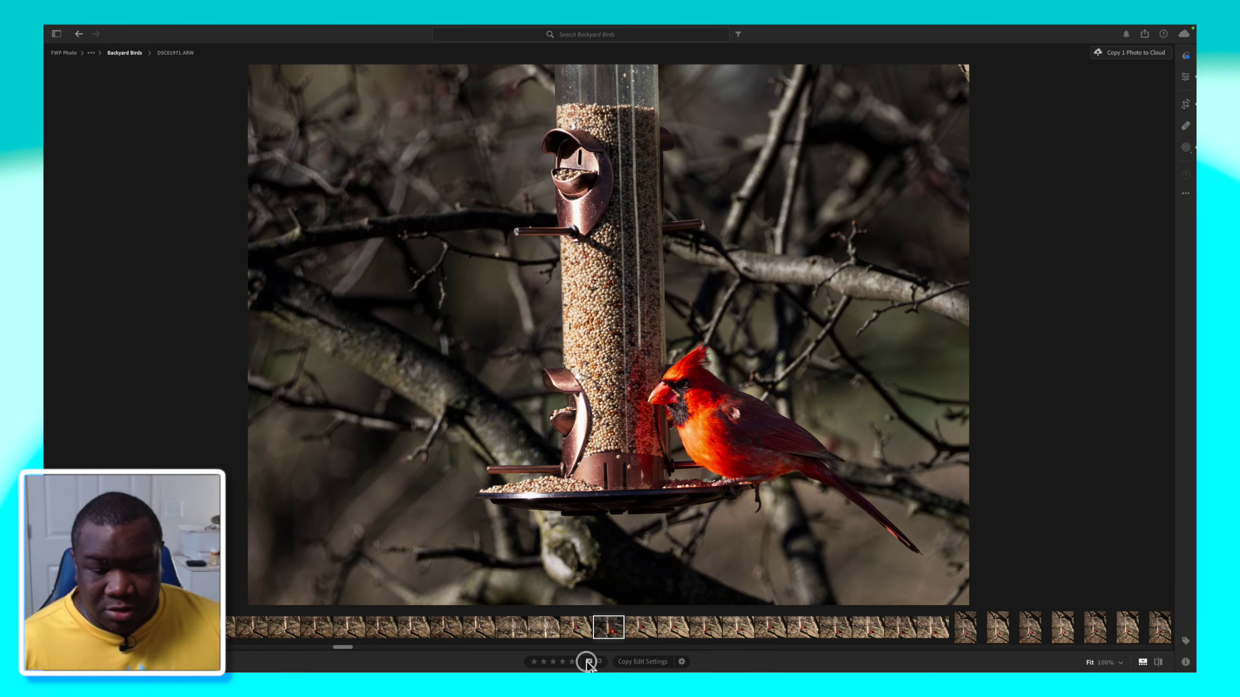
Send the photo to Photoshop for editing and duplicate the Background layer there.
{"action": "right_click", "coordinate": [608, 628]}
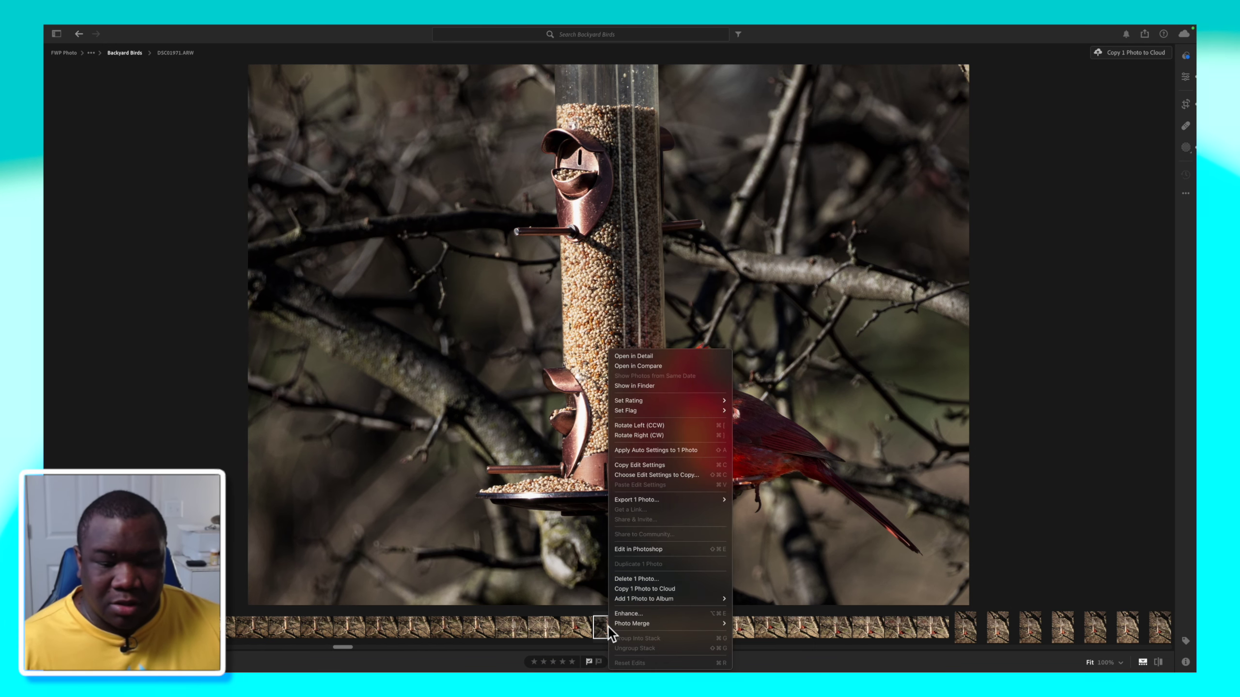
{"action": "left_click", "coordinate": [642, 551]}
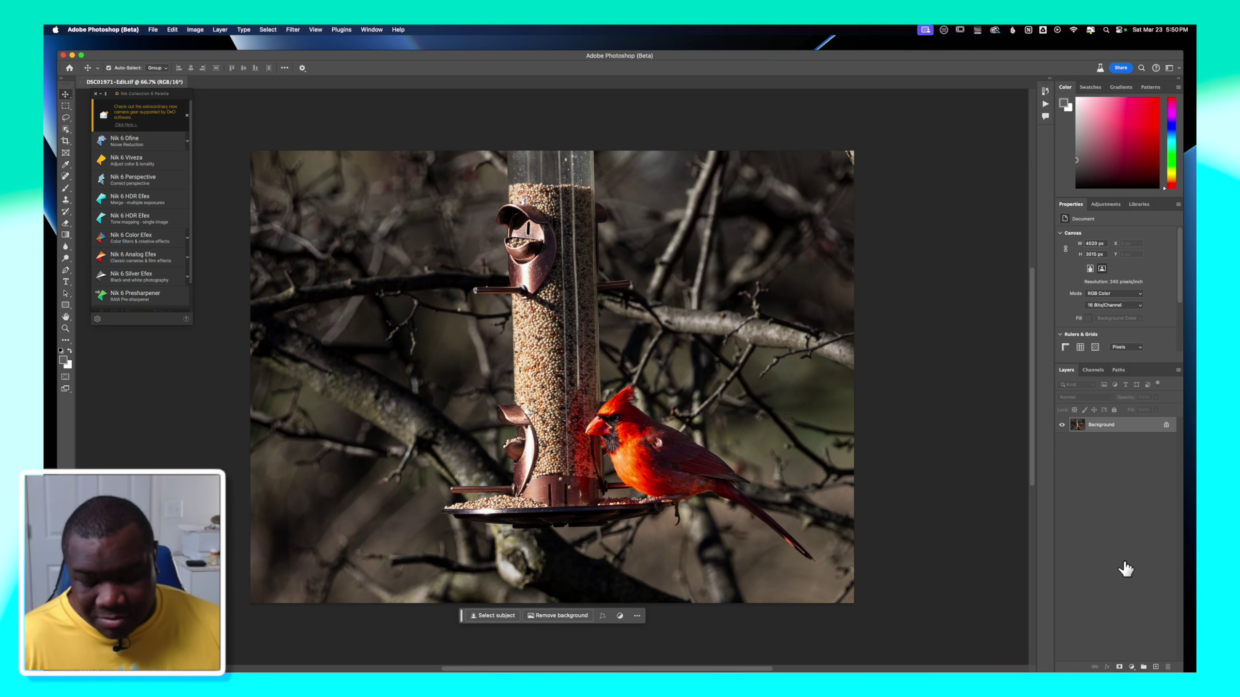
{"action": "key", "text": "super+j"}
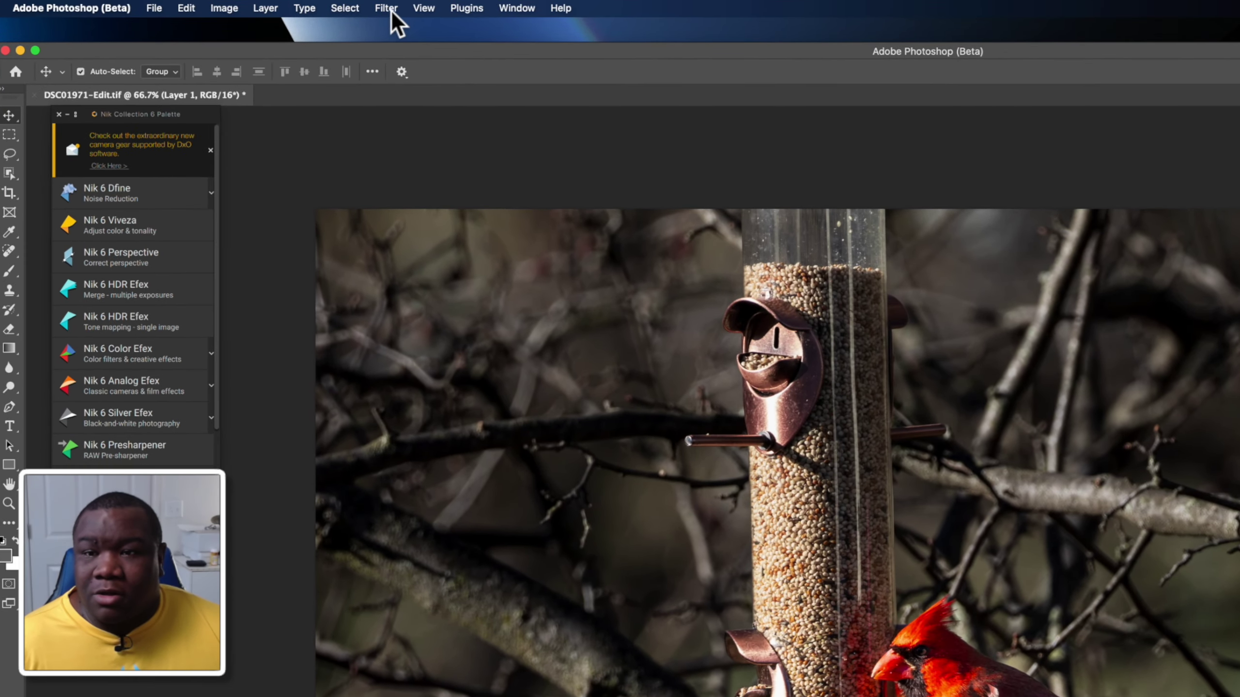
Open the duplicated layer in the Luminar Neo filter from Skylum Software.
{"action": "left_click", "coordinate": [392, 12]}
{"action": "mouse_move", "coordinate": [464, 393]}
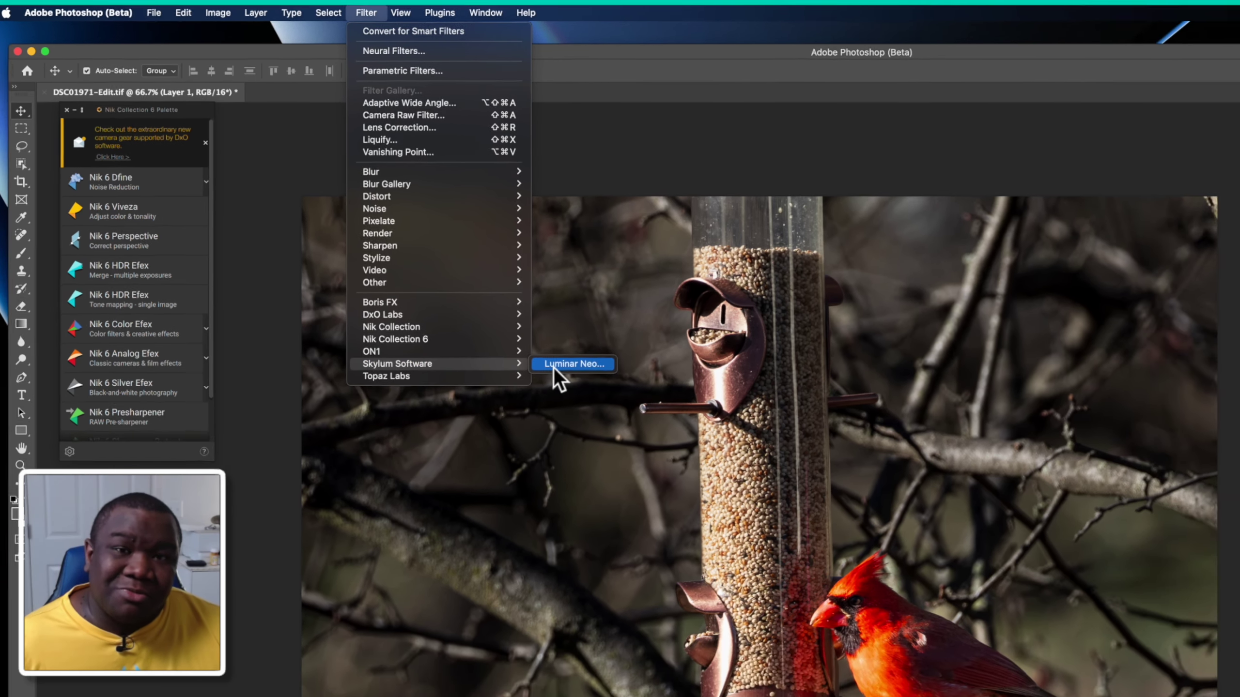
{"action": "left_click", "coordinate": [592, 397]}
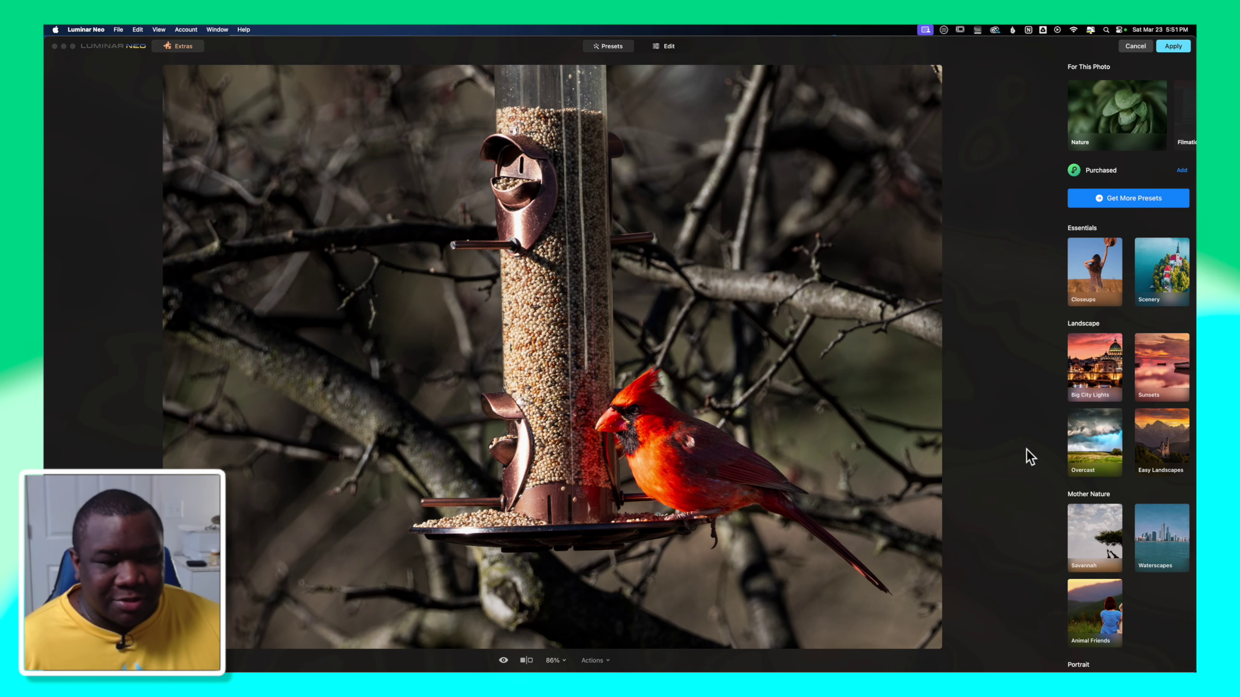
Try the Frosty and Street Theater presets from the Big City Lights collection, then return to the preset collections.
{"action": "left_click", "coordinate": [1098, 372]}
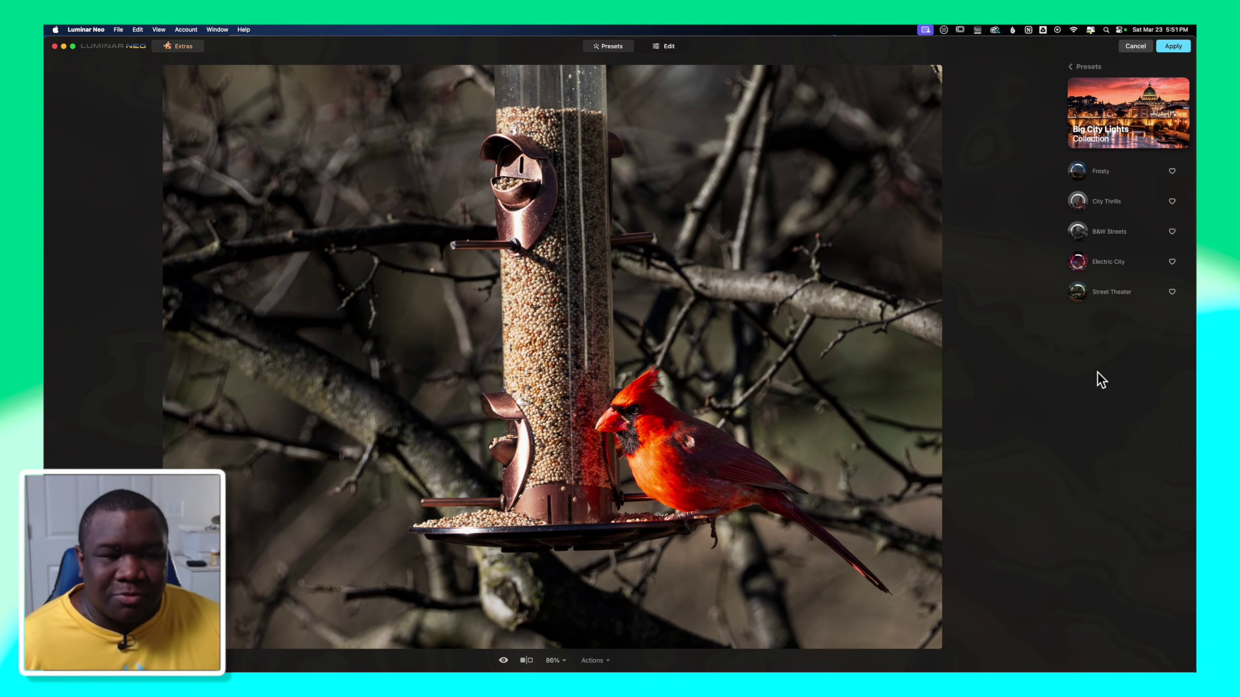
{"action": "left_click", "coordinate": [1103, 172]}
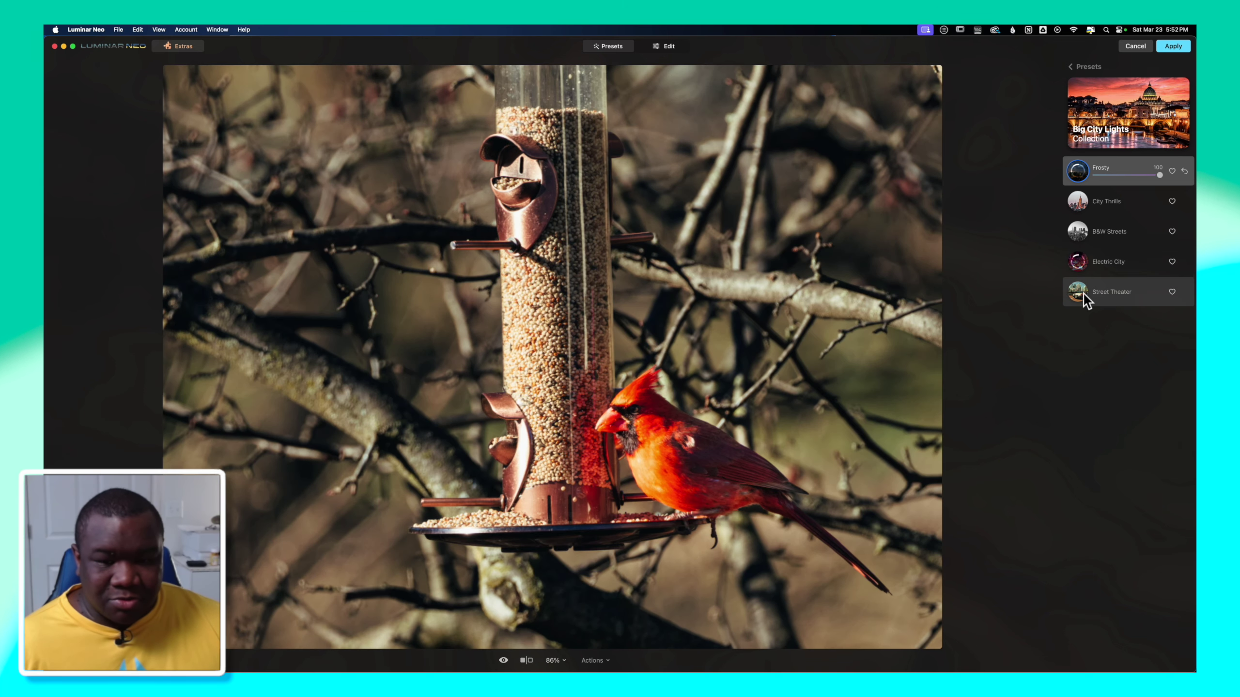
{"action": "left_click", "coordinate": [1083, 293]}
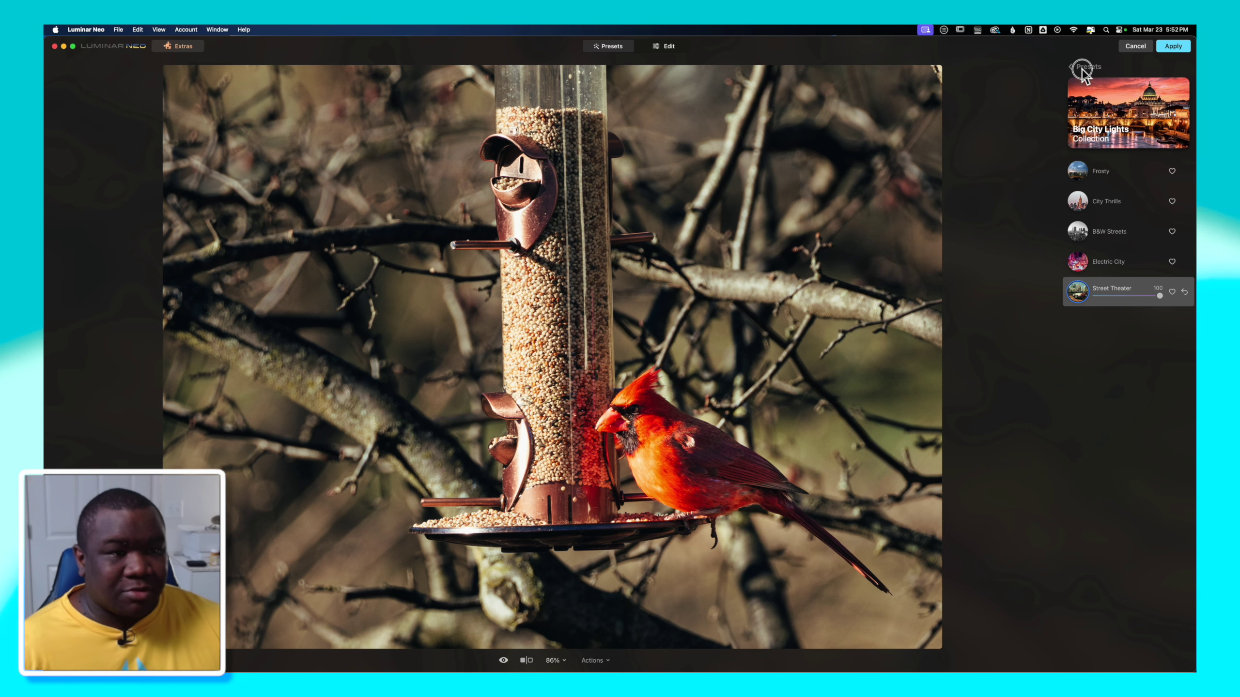
{"action": "left_click", "coordinate": [1077, 67]}
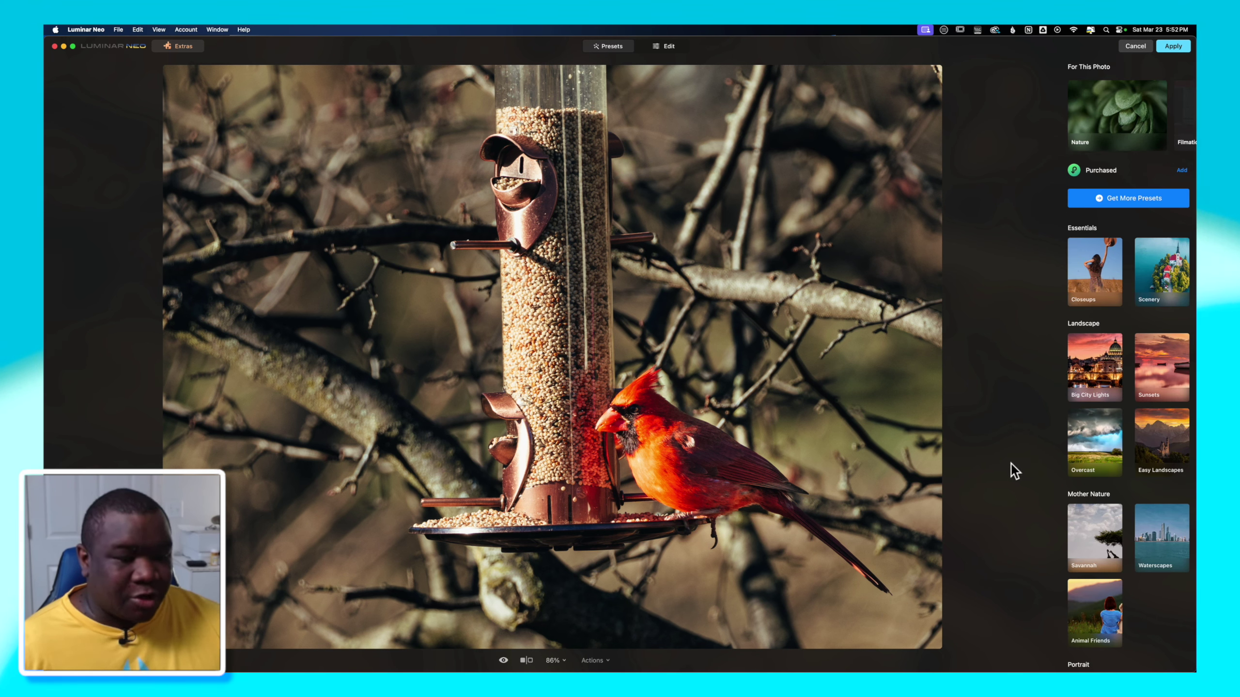
Examine the Street Theater look on the cardinal and feeder up close and across the whole photo.
{"action": "scroll", "coordinate": [1012, 463], "scroll_direction": "down", "scroll_amount": 10}
{"action": "scroll", "coordinate": [1011, 464], "scroll_direction": "up", "scroll_amount": 8}
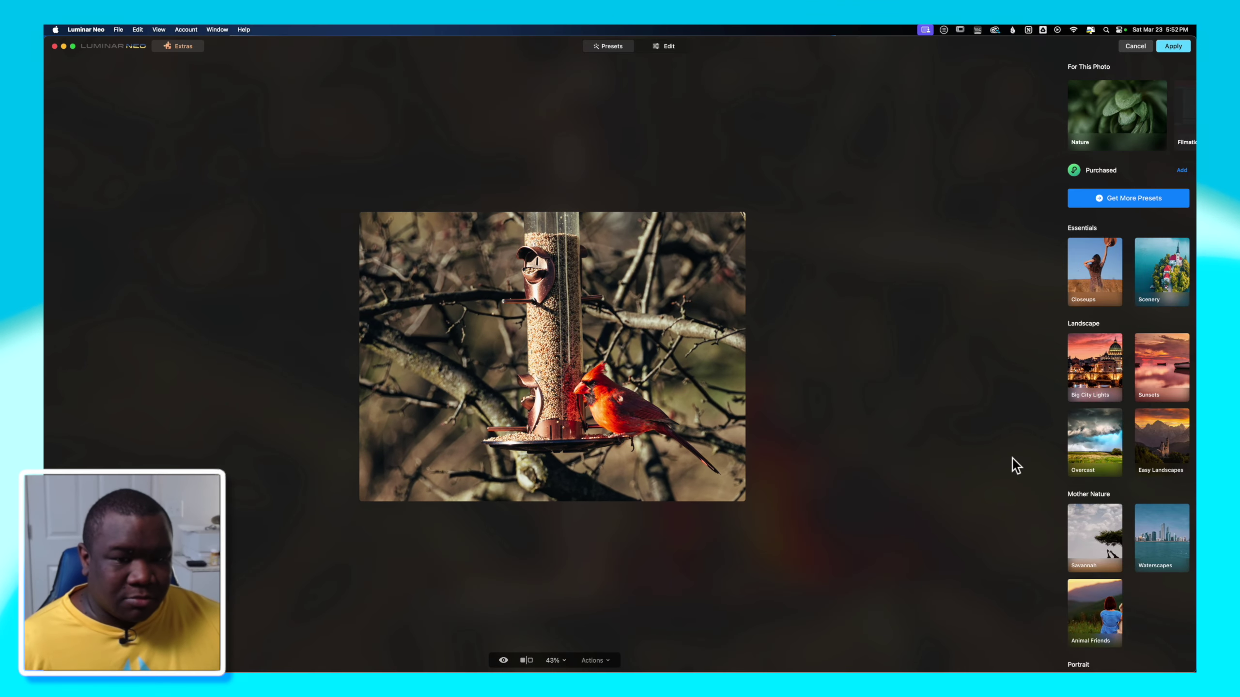
{"action": "scroll", "coordinate": [1011, 459], "scroll_direction": "up", "scroll_amount": 2}
{"action": "scroll", "coordinate": [783, 446], "scroll_direction": "up", "scroll_amount": 10}
{"action": "scroll", "coordinate": [784, 446], "scroll_direction": "down", "scroll_amount": 10}
{"action": "scroll", "coordinate": [783, 446], "scroll_direction": "up", "scroll_amount": 10}
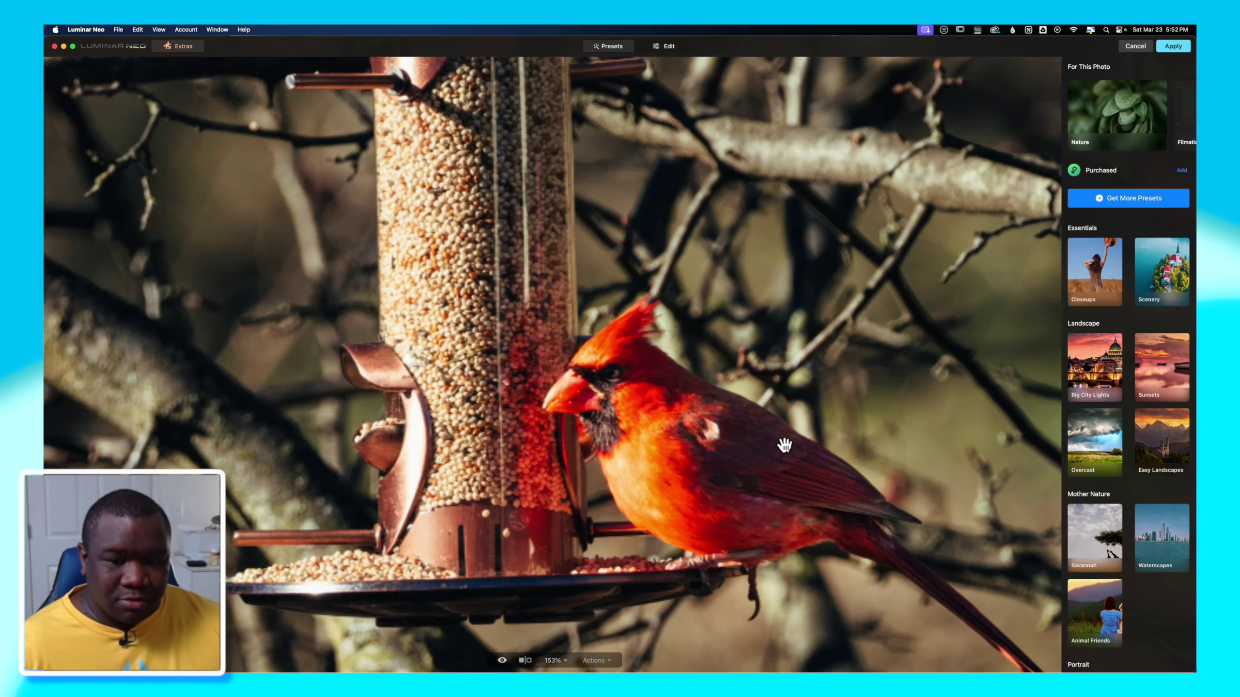
{"action": "scroll", "coordinate": [784, 445], "scroll_direction": "down", "scroll_amount": 6}
{"action": "scroll", "coordinate": [783, 442], "scroll_direction": "up", "scroll_amount": 2}
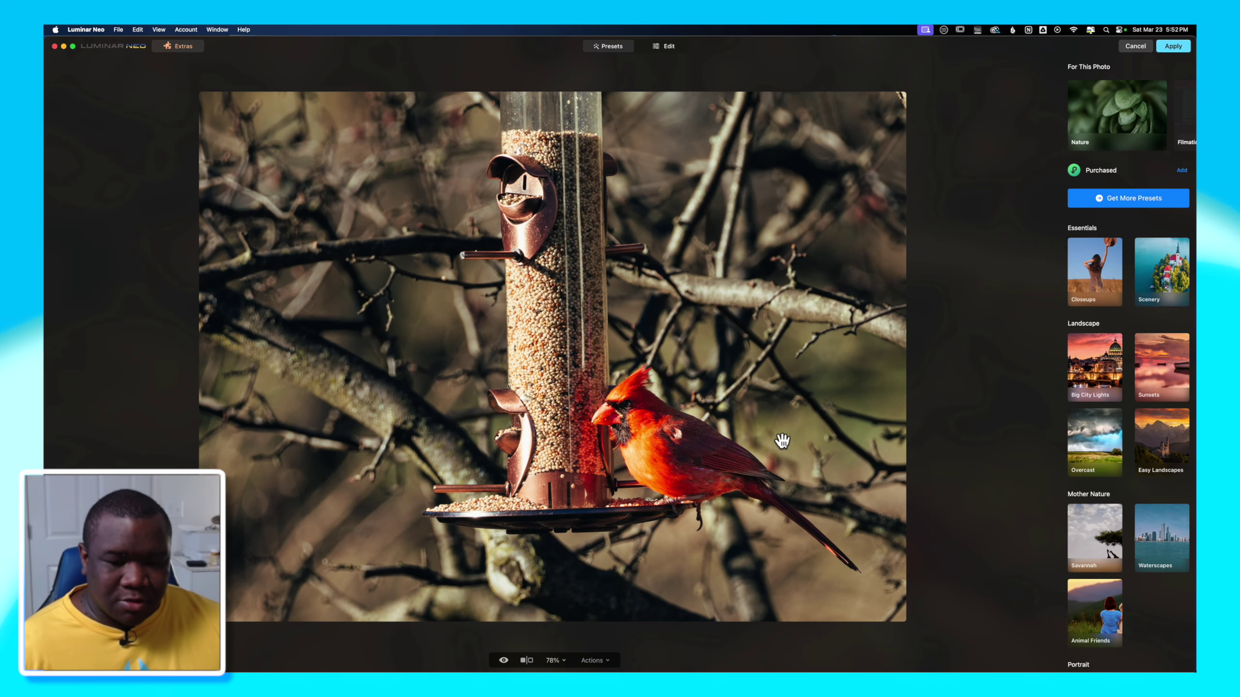
{"action": "scroll", "coordinate": [783, 442], "scroll_direction": "down", "scroll_amount": 2}
{"action": "scroll", "coordinate": [781, 439], "scroll_direction": "up", "scroll_amount": 2}
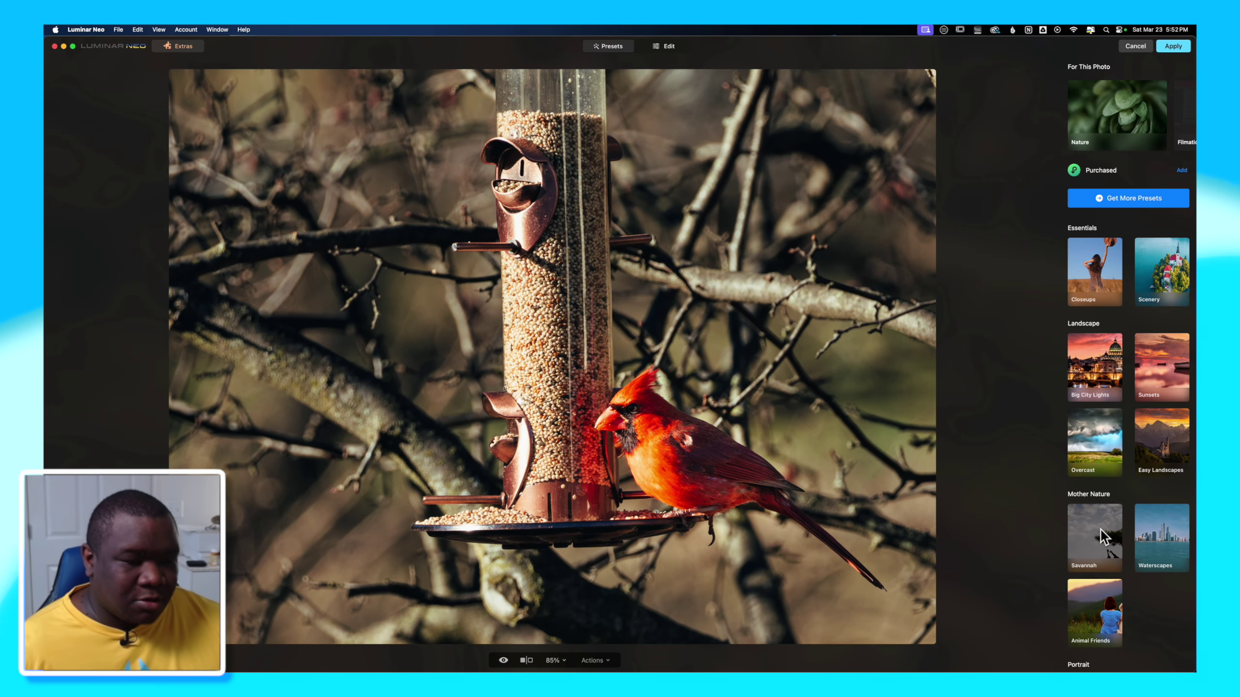
Apply the Warming Sun preset from the Savannah collection and reduce its strength to about 32.
{"action": "left_click", "coordinate": [1101, 529]}
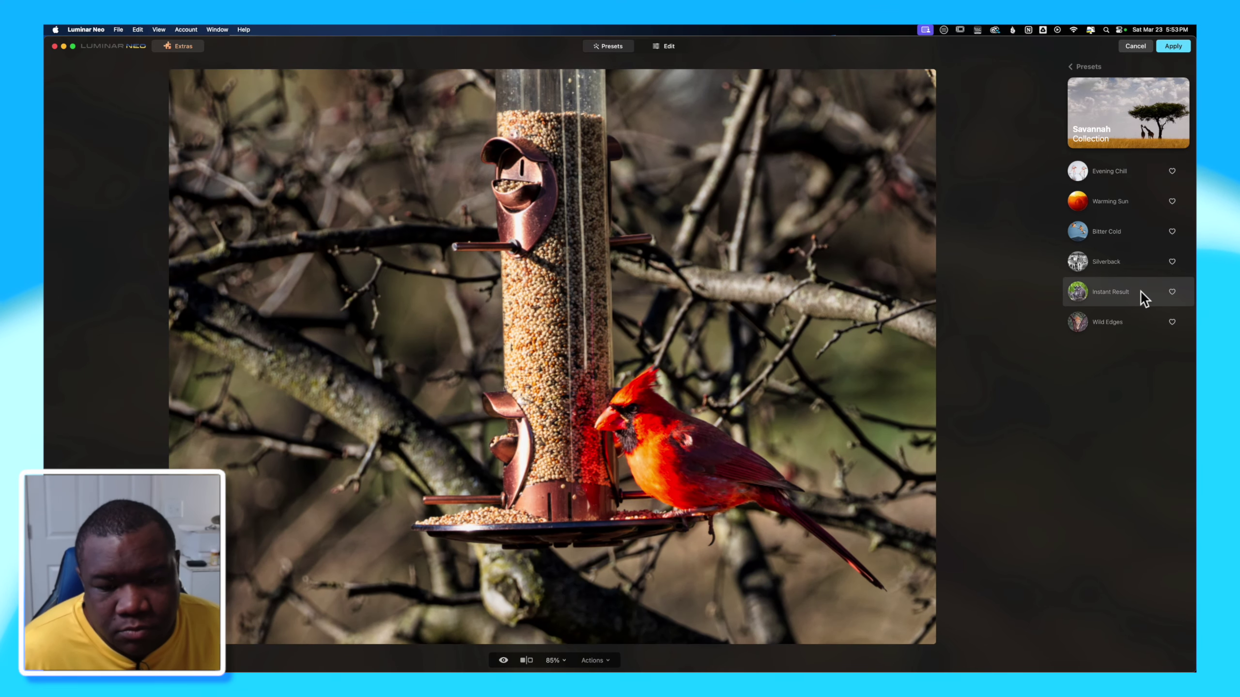
{"action": "left_click", "coordinate": [1105, 205]}
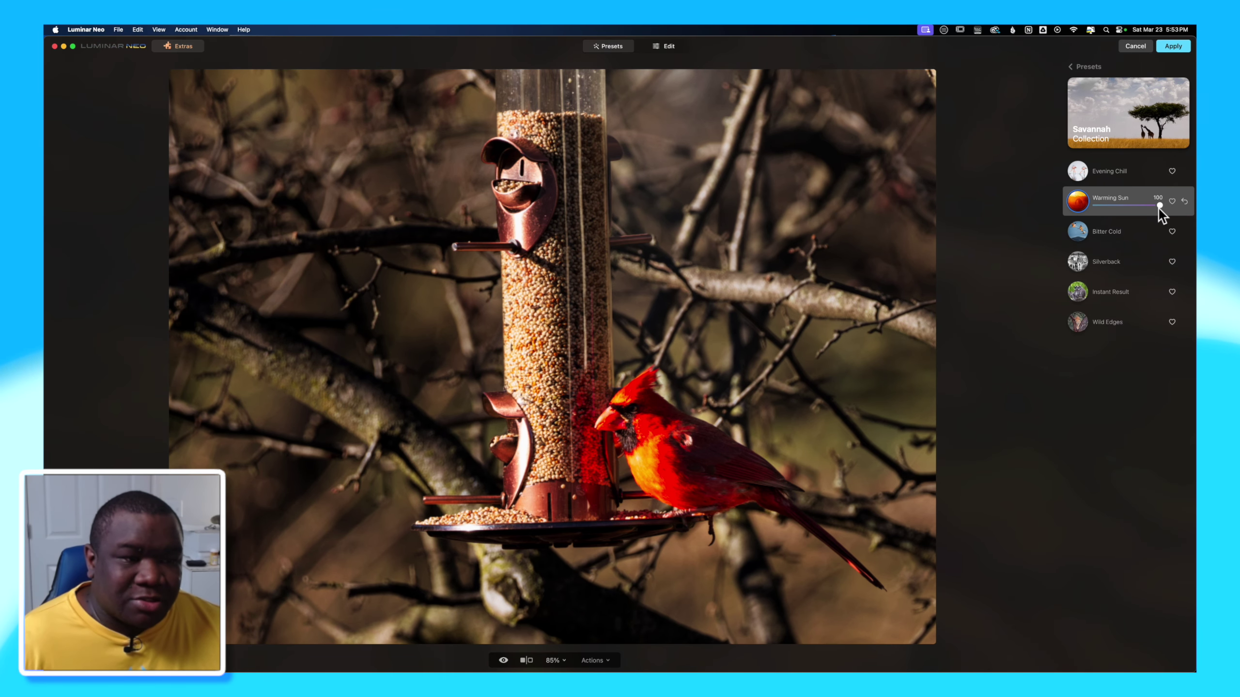
{"action": "left_click_drag", "start_coordinate": [1158, 207], "coordinate": [1117, 209]}
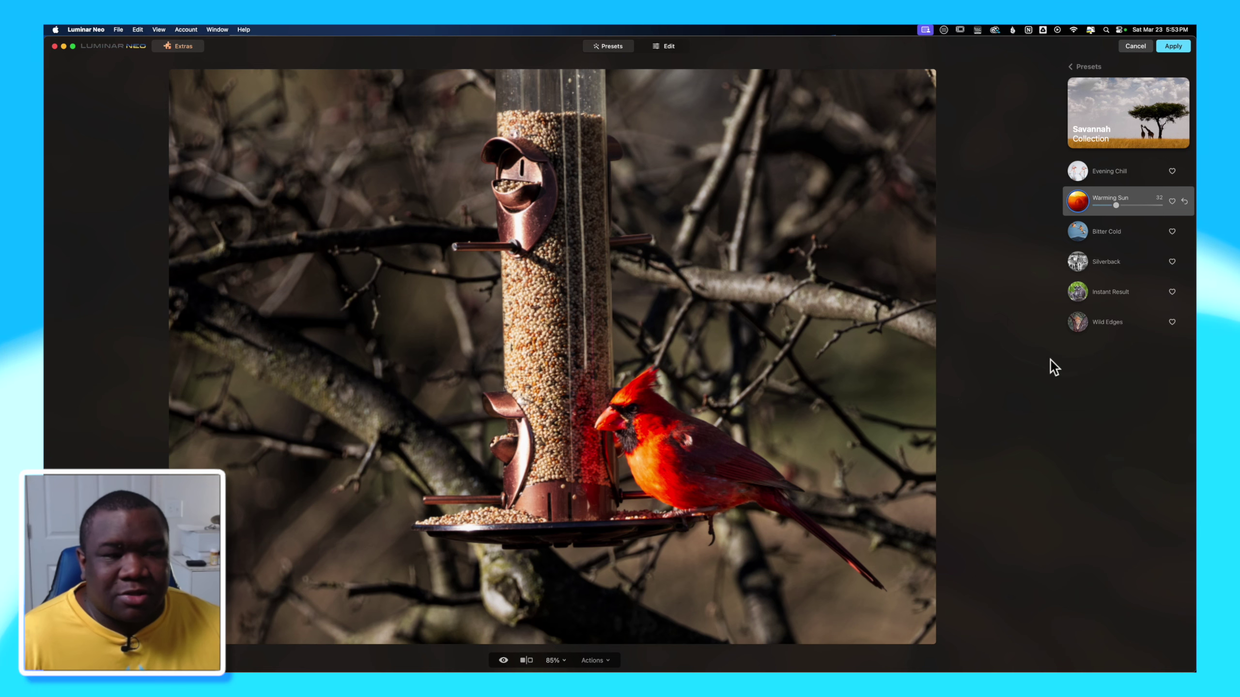
Examine the individual edits behind the Warming Sun preset, including Atmosphere, Mood and the Color edit's HSL hue settings.
{"action": "left_click", "coordinate": [669, 49]}
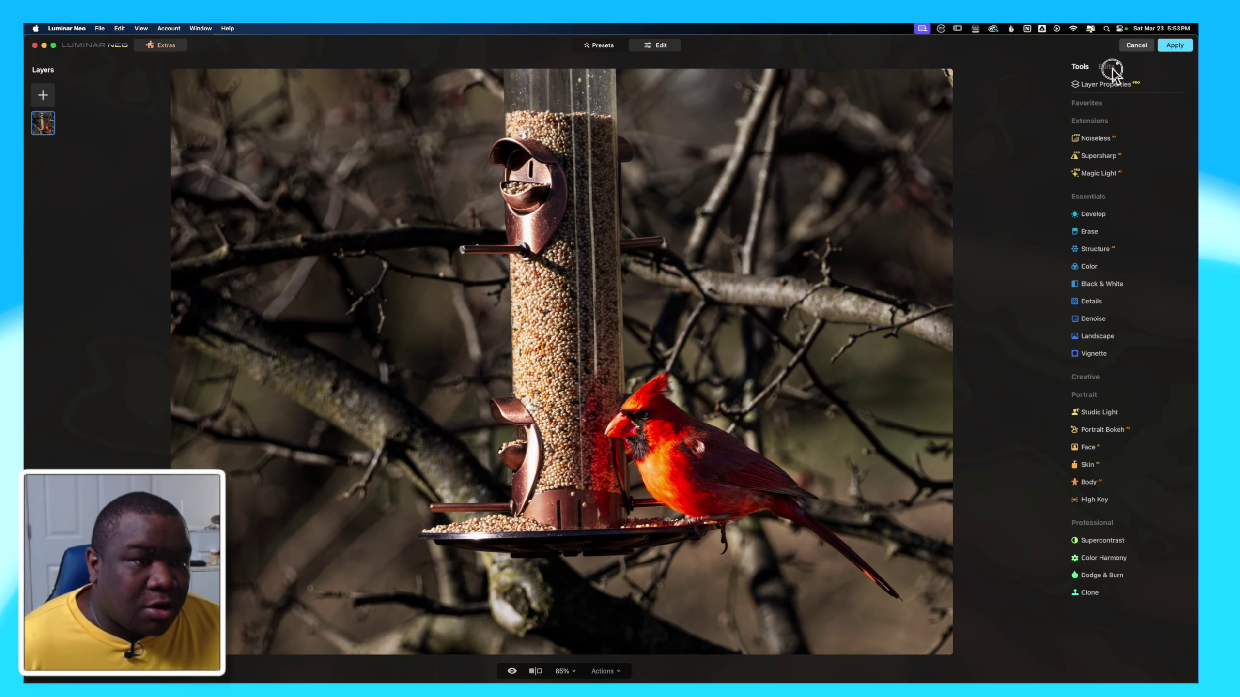
{"action": "left_click", "coordinate": [1106, 67]}
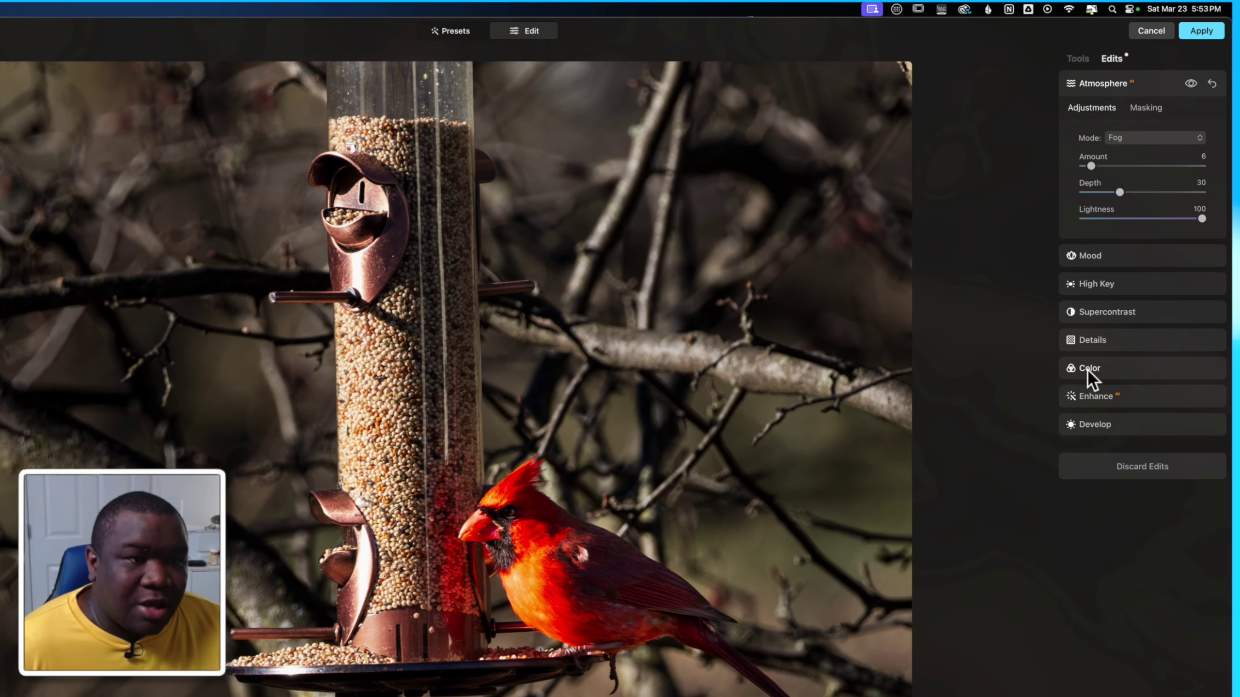
{"action": "left_click", "coordinate": [1095, 84]}
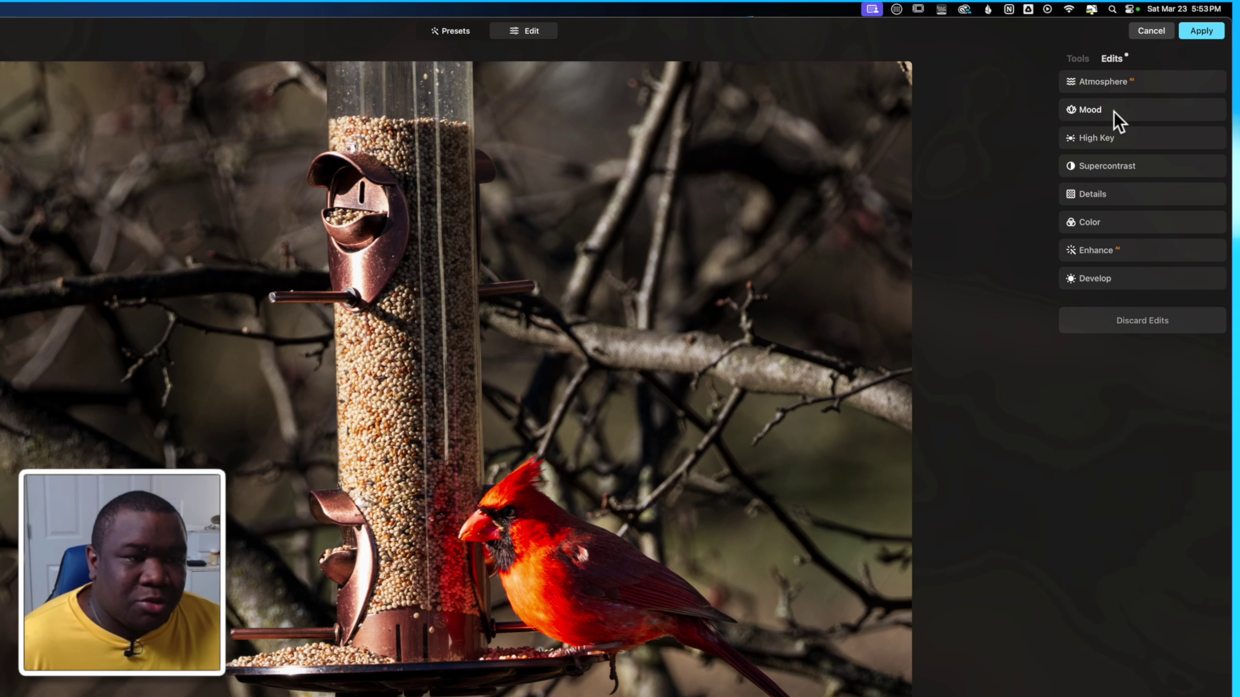
{"action": "left_click", "coordinate": [1115, 113]}
{"action": "left_click", "coordinate": [1108, 86]}
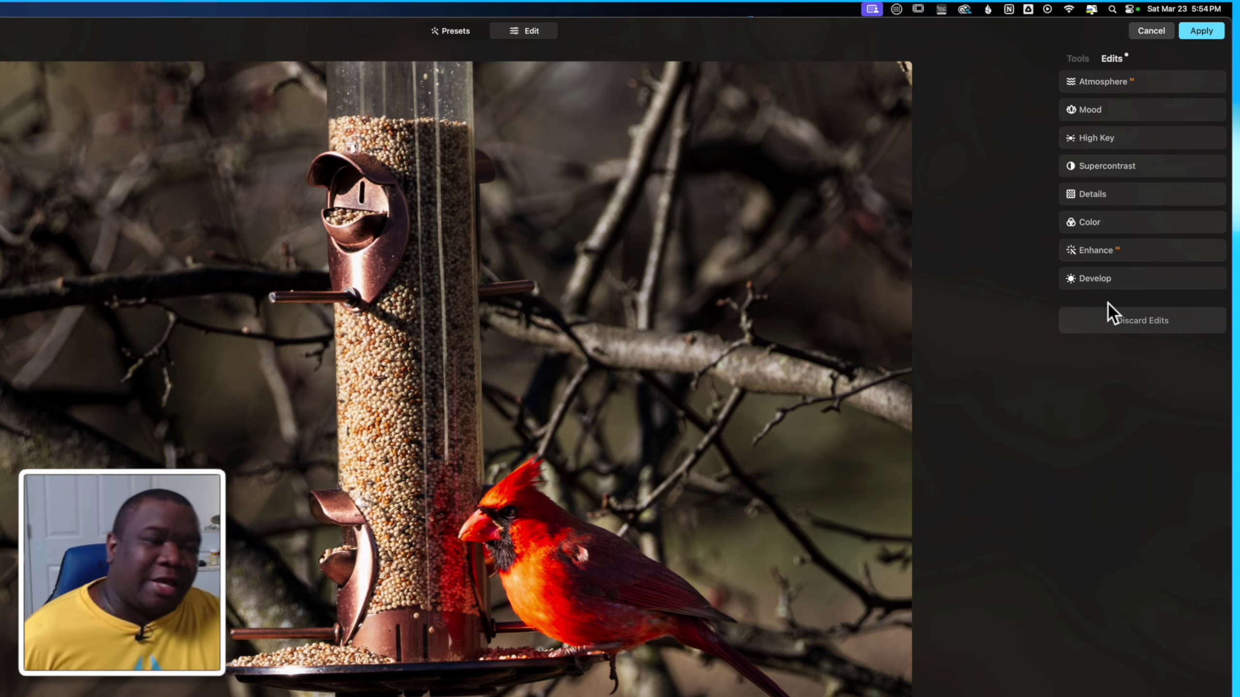
{"action": "left_click", "coordinate": [1089, 225]}
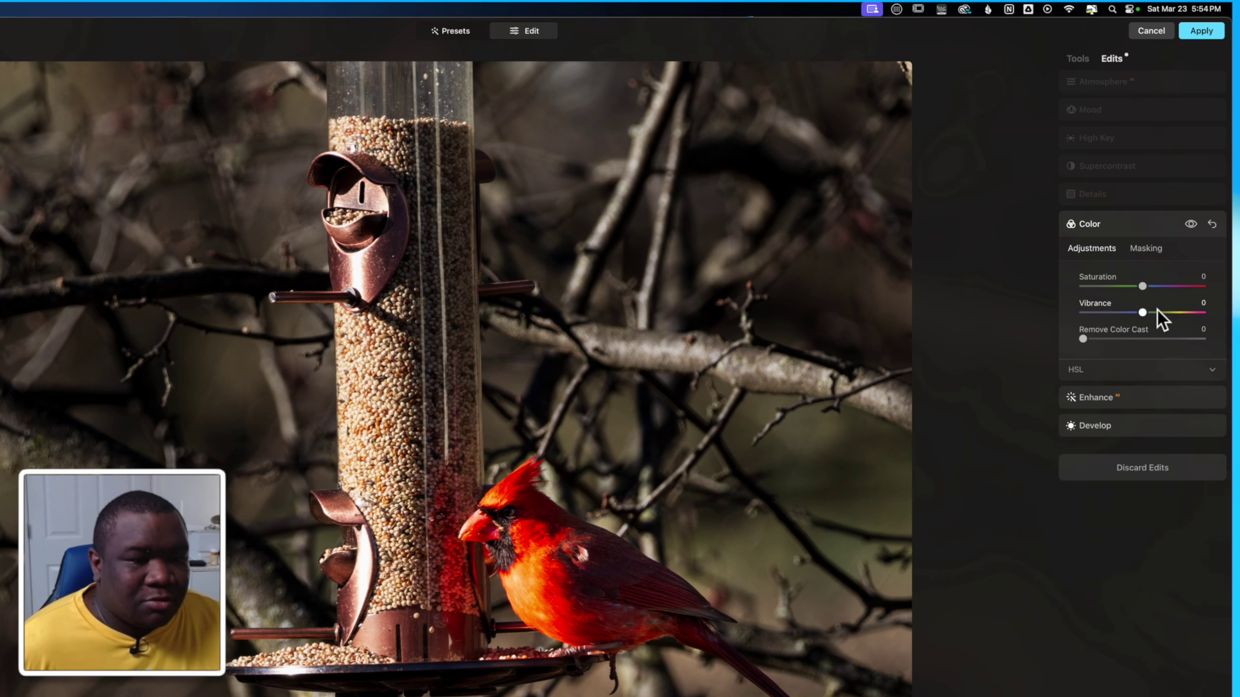
{"action": "left_click", "coordinate": [1132, 376]}
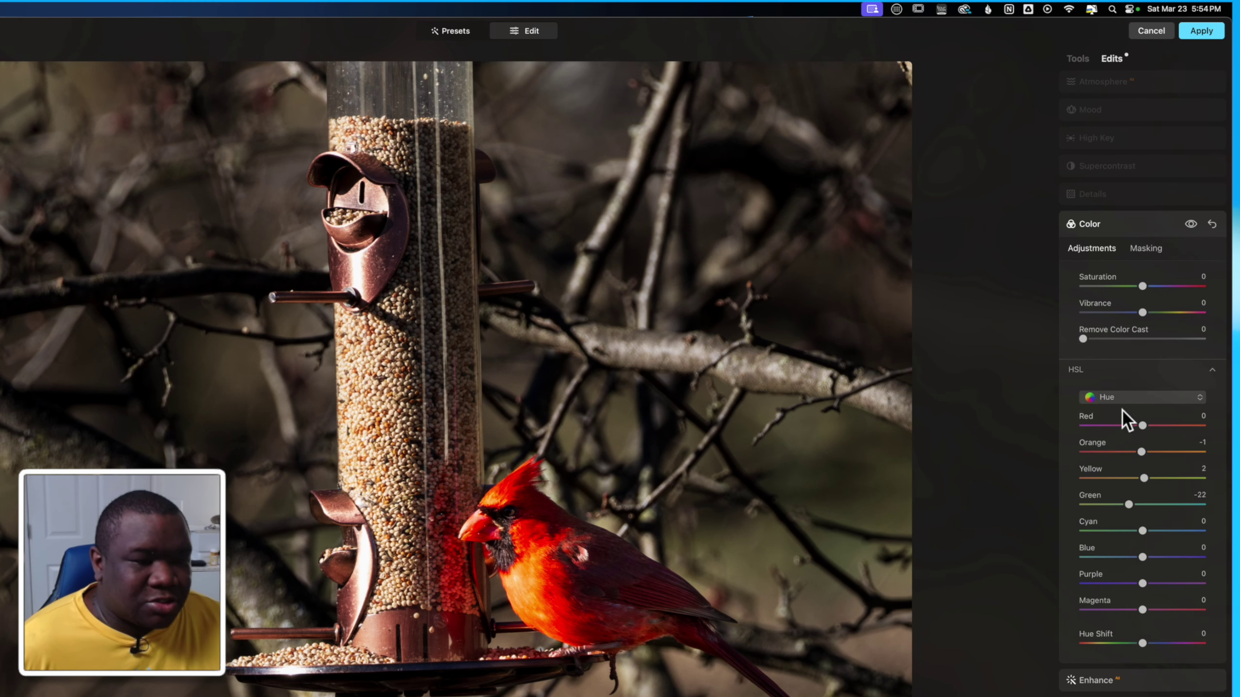
Examine the Color edit's HSL saturation and luminance settings, return to hue, and close the edit.
{"action": "left_click", "coordinate": [1137, 398]}
{"action": "left_click", "coordinate": [1135, 432]}
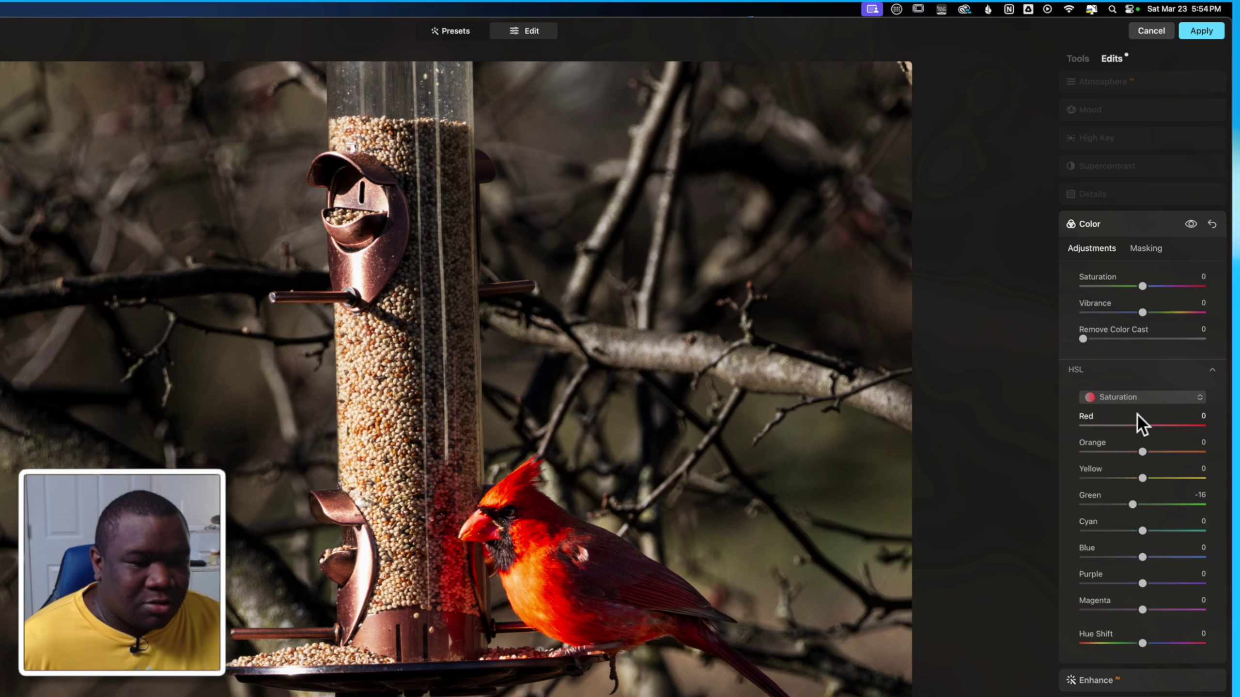
{"action": "left_click", "coordinate": [1140, 401]}
{"action": "left_click", "coordinate": [1131, 443]}
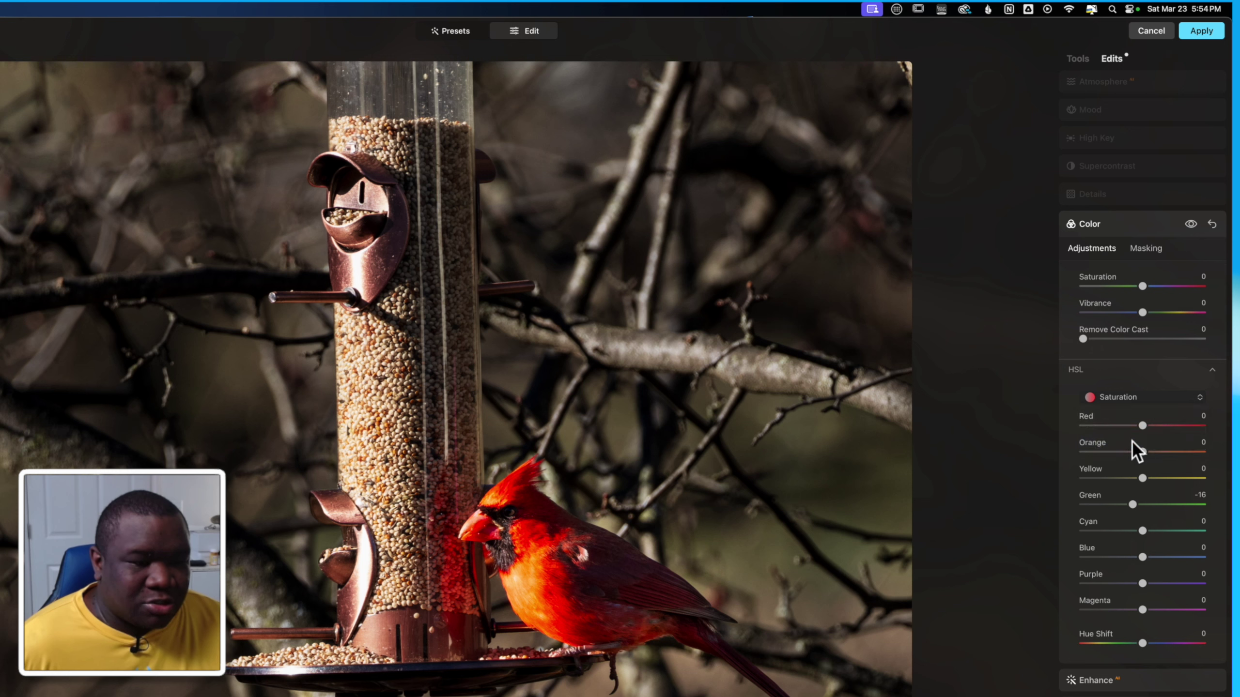
{"action": "left_click", "coordinate": [1131, 400]}
{"action": "left_click", "coordinate": [1125, 416]}
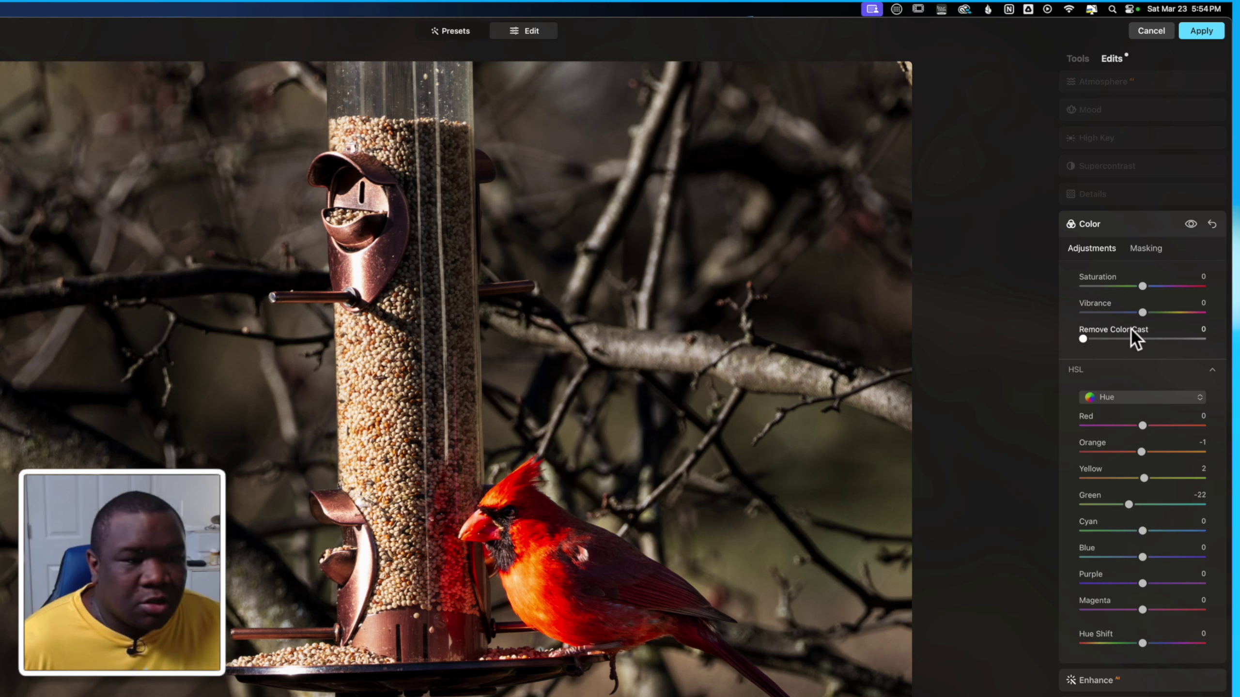
{"action": "left_click", "coordinate": [1145, 222]}
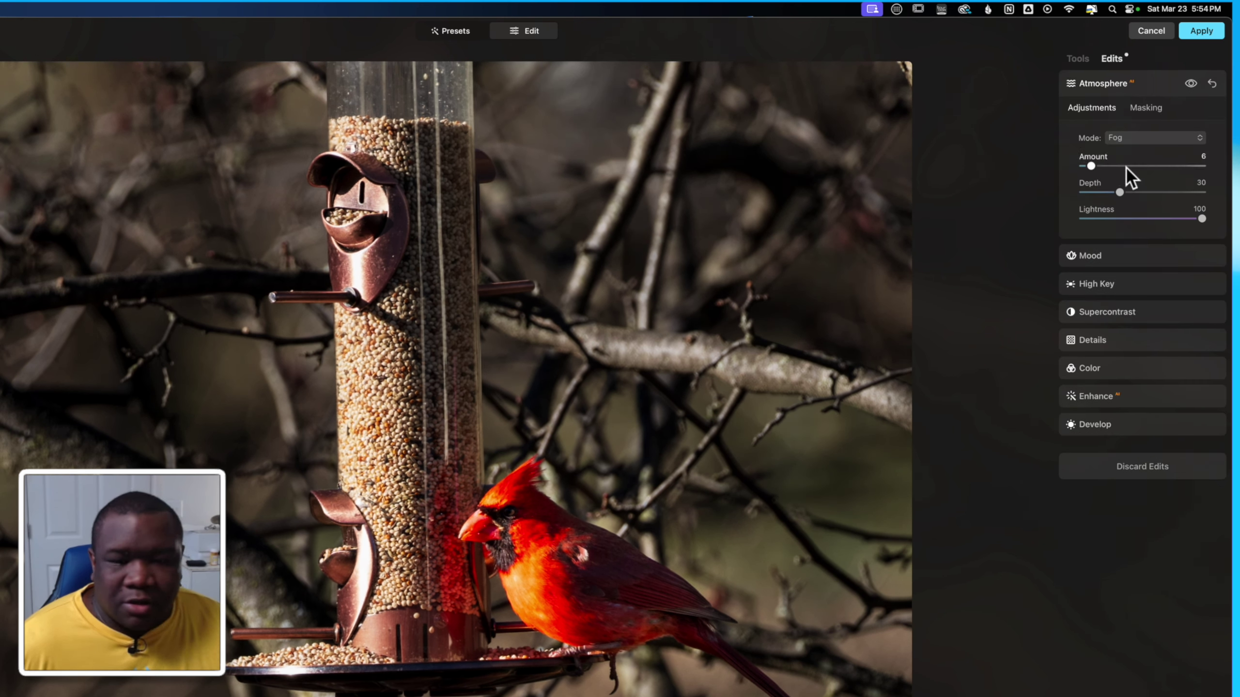
Strengthen the Atmosphere edit's fog to an amount of 22 and a depth of 34.
{"action": "left_click_drag", "start_coordinate": [1093, 167], "coordinate": [1122, 193]}
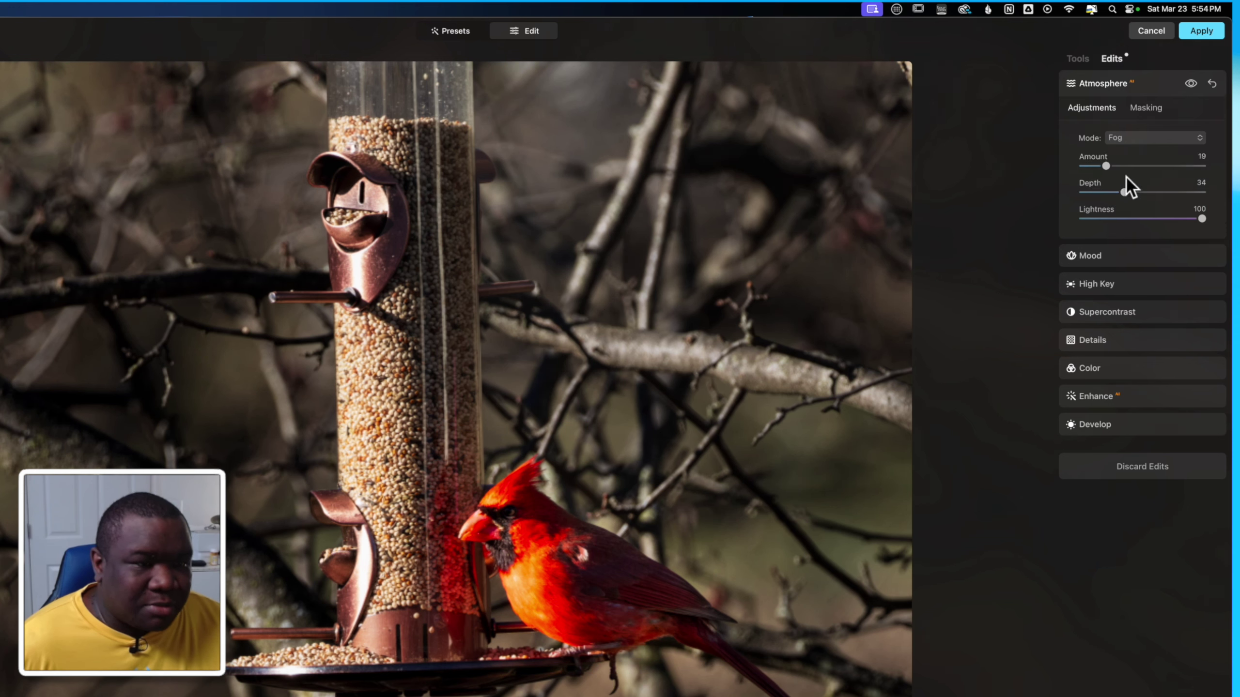
{"action": "left_click_drag", "start_coordinate": [1108, 165], "coordinate": [1102, 166]}
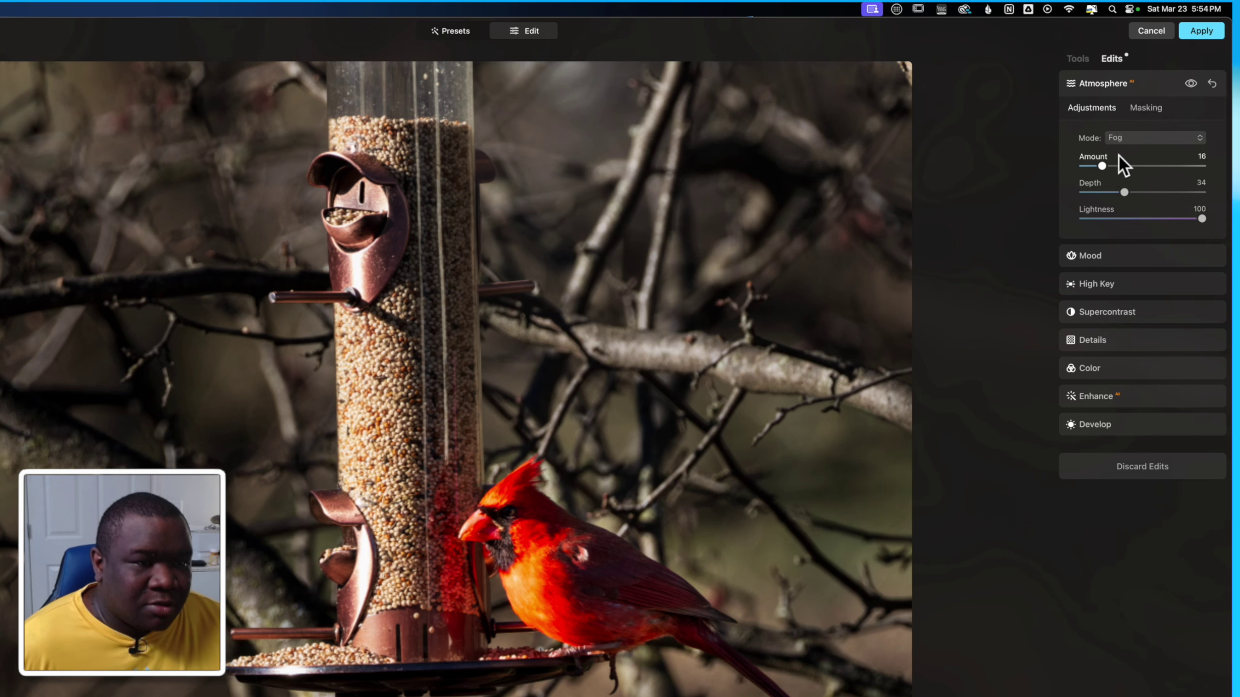
{"action": "mouse_move", "coordinate": [1119, 166]}
{"action": "left_mouse_down"}
{"action": "mouse_move", "coordinate": [1216, 166]}
{"action": "mouse_move", "coordinate": [1113, 168]}
{"action": "left_mouse_up"}
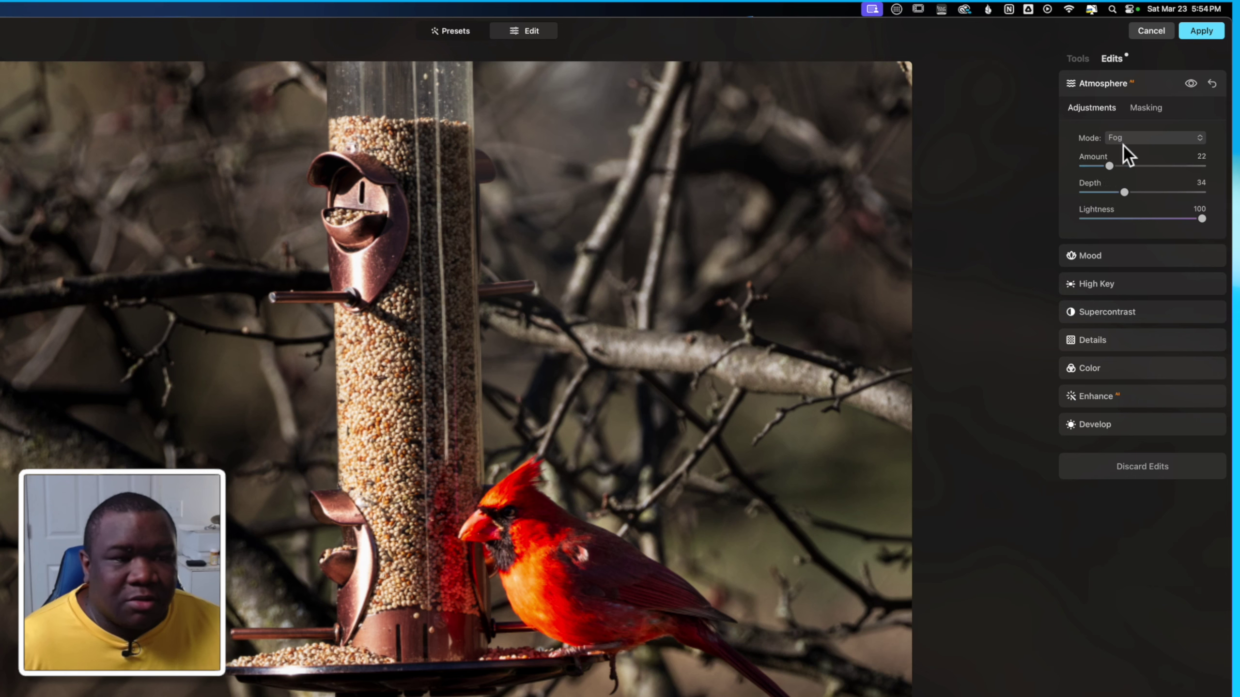
{"action": "left_click", "coordinate": [1112, 86]}
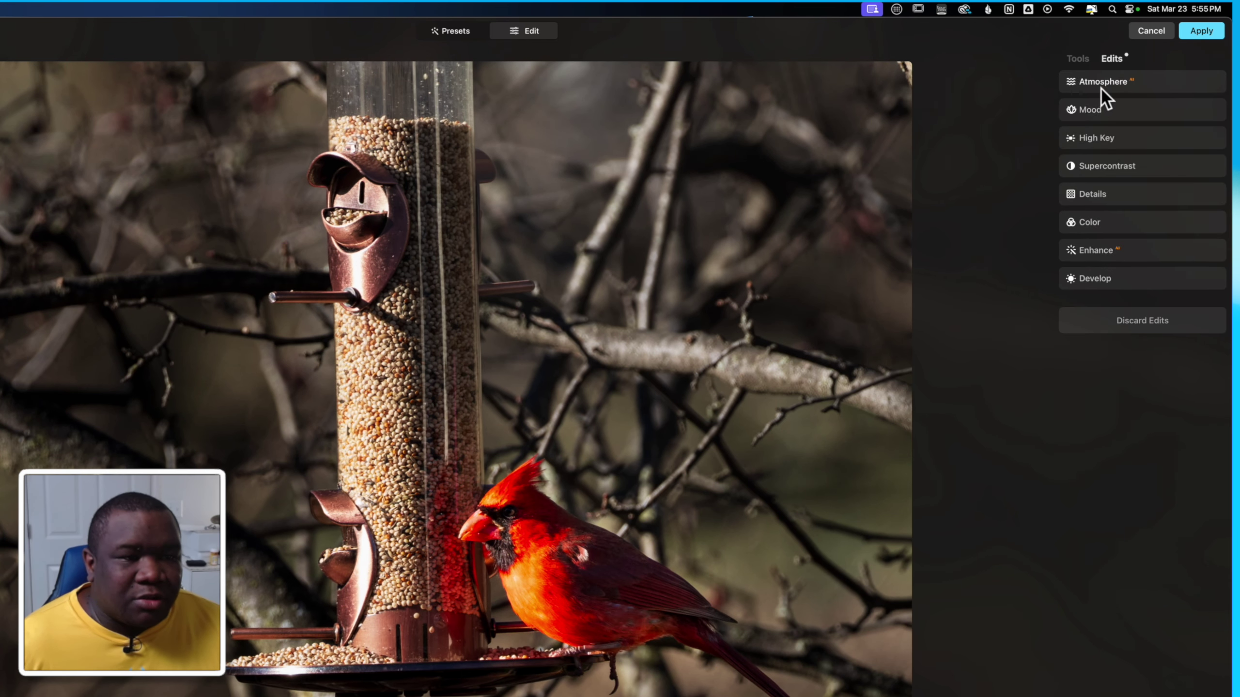
Check the Mood edit and the available editing tools, and apply the Luminar Neo edits to return to Photoshop.
{"action": "left_click", "coordinate": [1094, 107]}
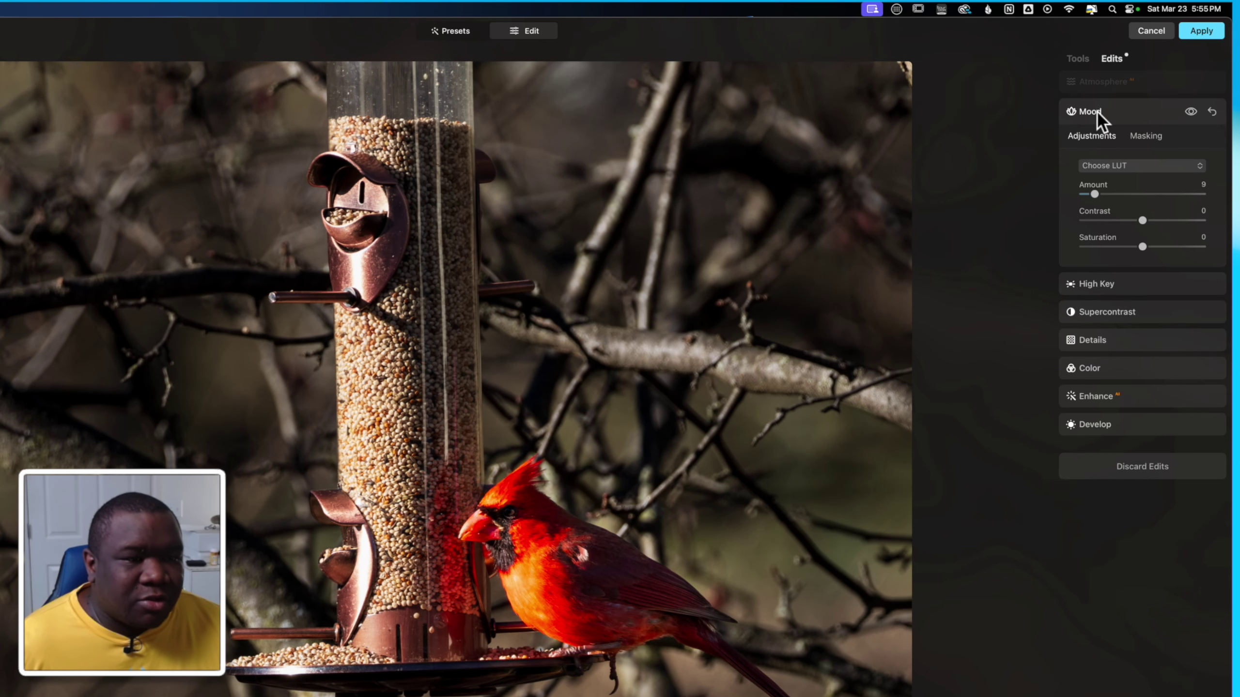
{"action": "left_click", "coordinate": [1098, 112]}
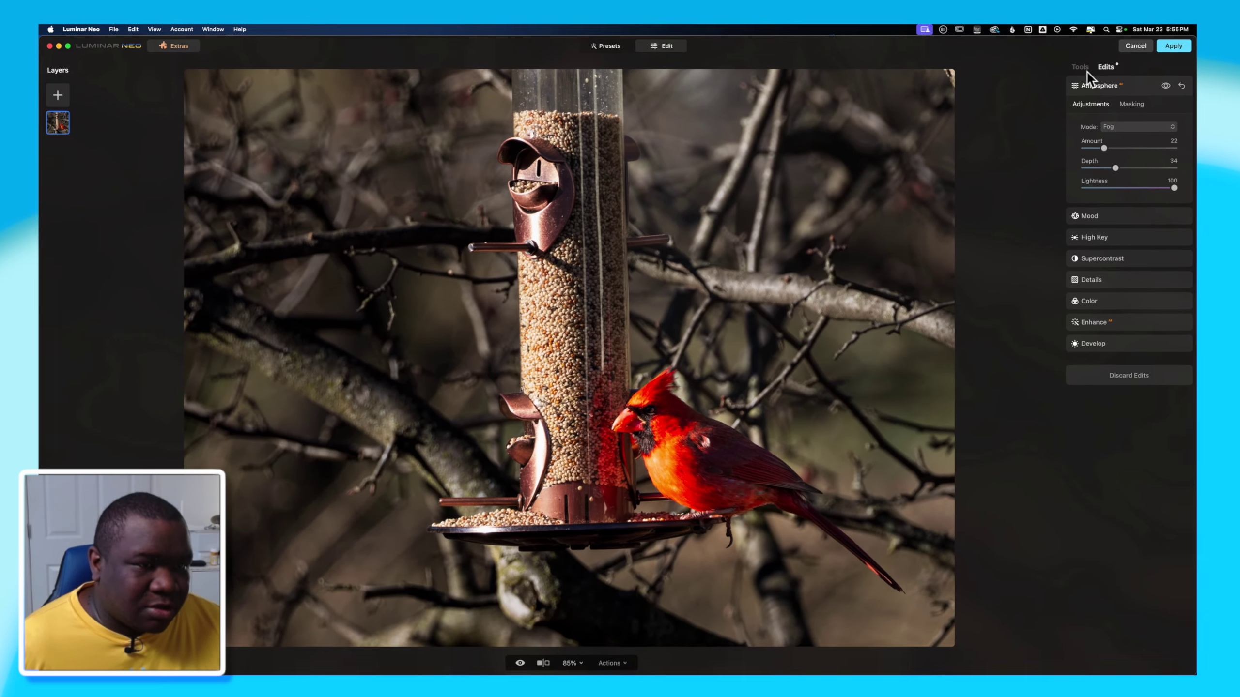
{"action": "left_click", "coordinate": [1084, 67]}
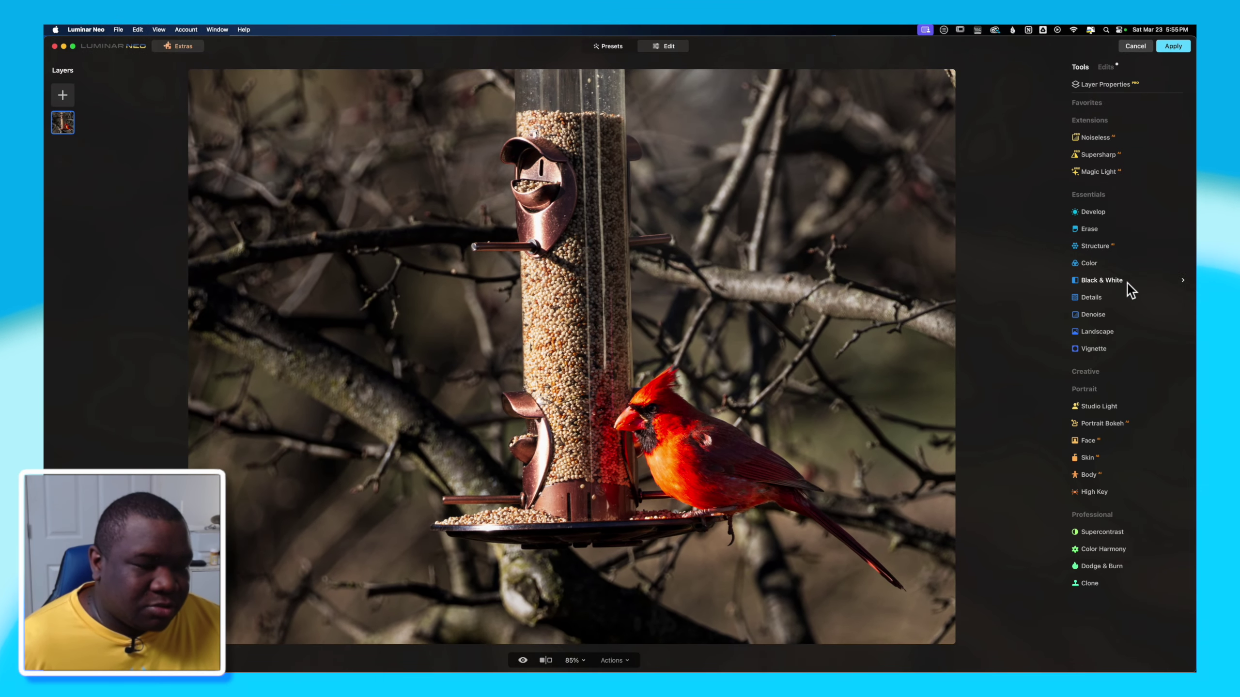
{"action": "left_click", "coordinate": [1177, 46]}
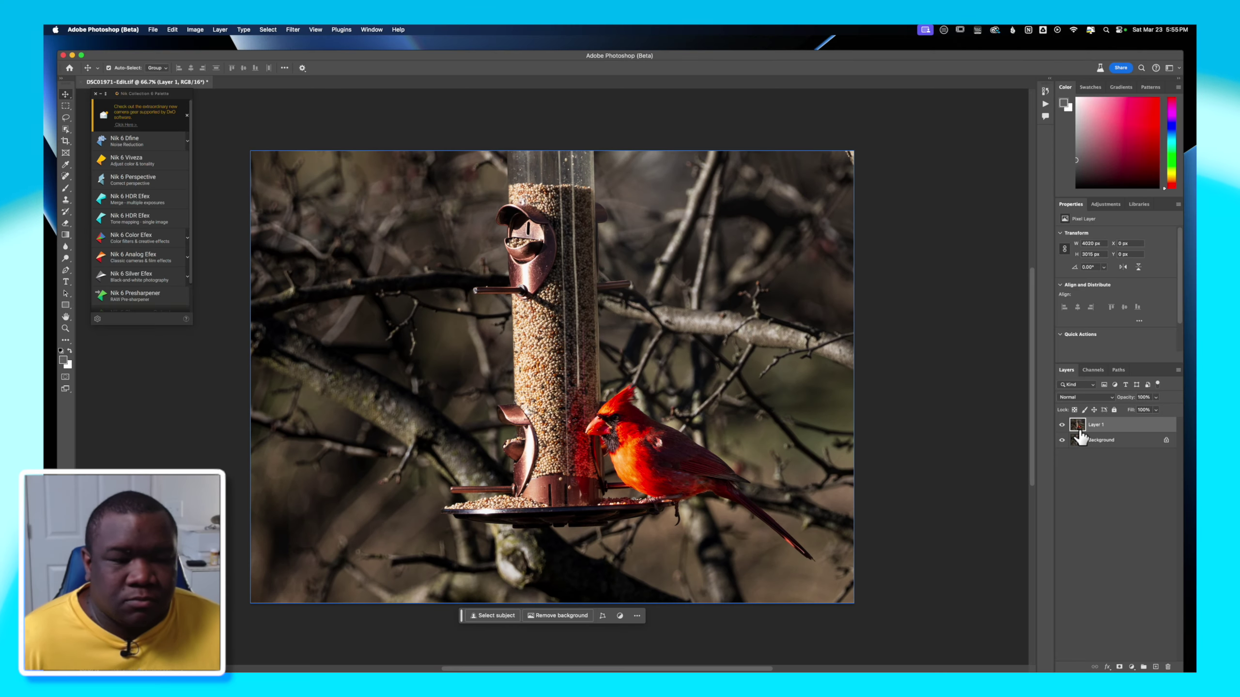
Compare the photo with and without the Luminar Neo edits by toggling the visibility of Layer 1.
{"action": "left_click", "coordinate": [1062, 424]}
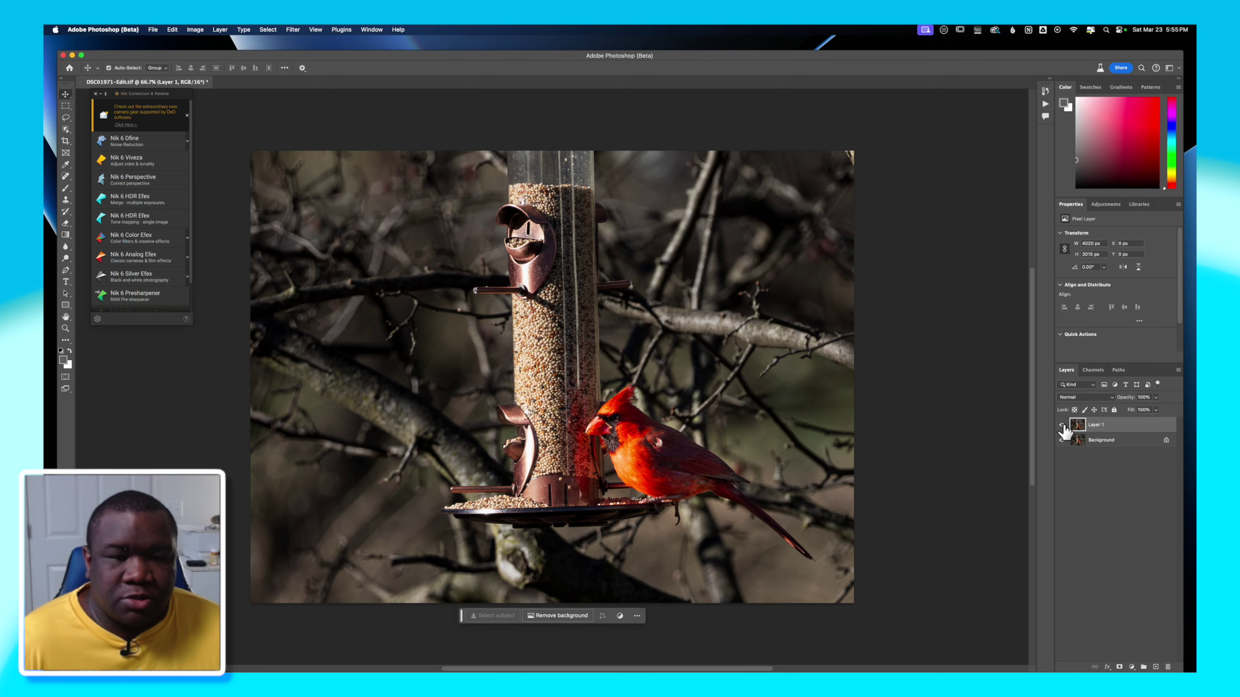
{"action": "left_click", "coordinate": [1062, 424]}
{"action": "left_click", "coordinate": [1062, 424]}
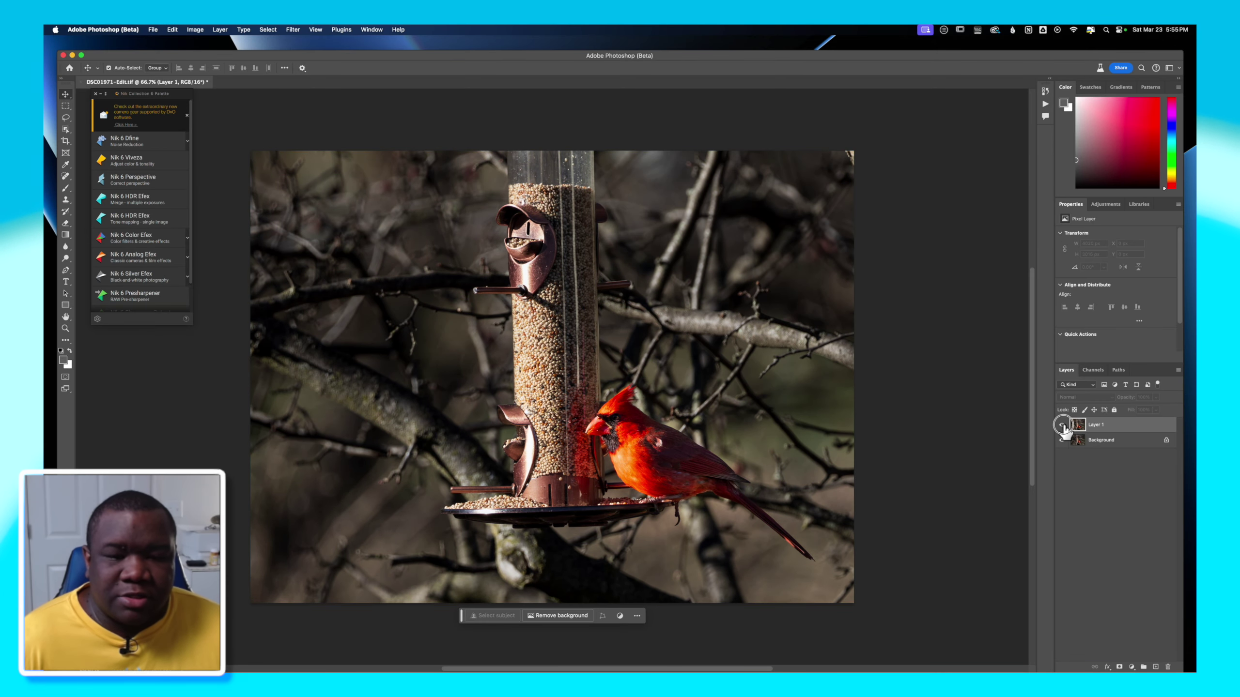
{"action": "left_click", "coordinate": [1062, 424]}
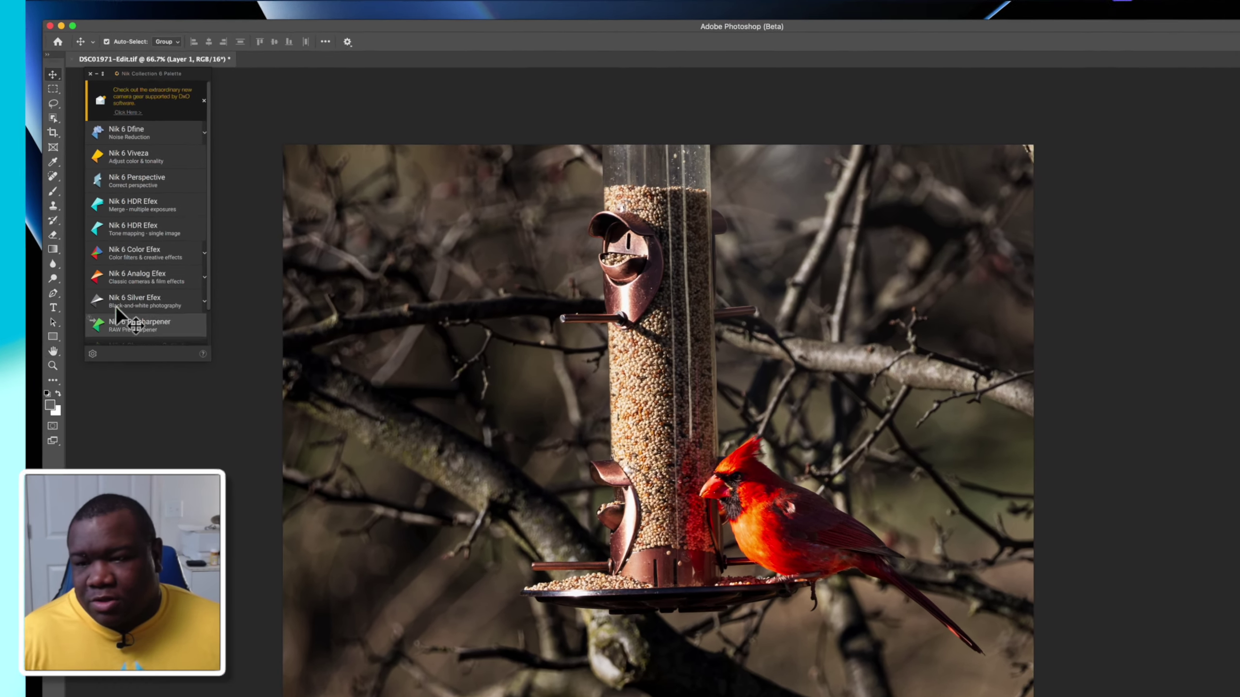
Open Layer 1 in Nik 6 Analog Efex, postpone the update, and try the Classic Camera 3 and Classic Camera 2 presets.
{"action": "scroll", "coordinate": [126, 287], "scroll_direction": "down", "scroll_amount": 3}
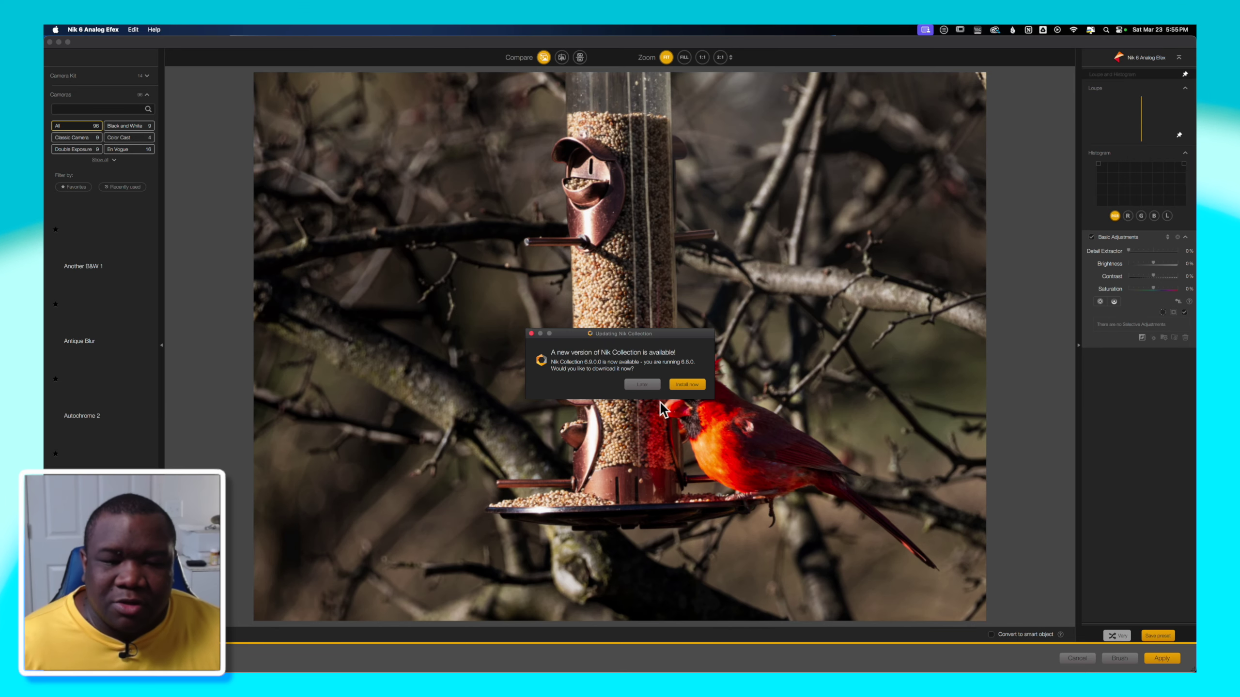
{"action": "left_click", "coordinate": [645, 386]}
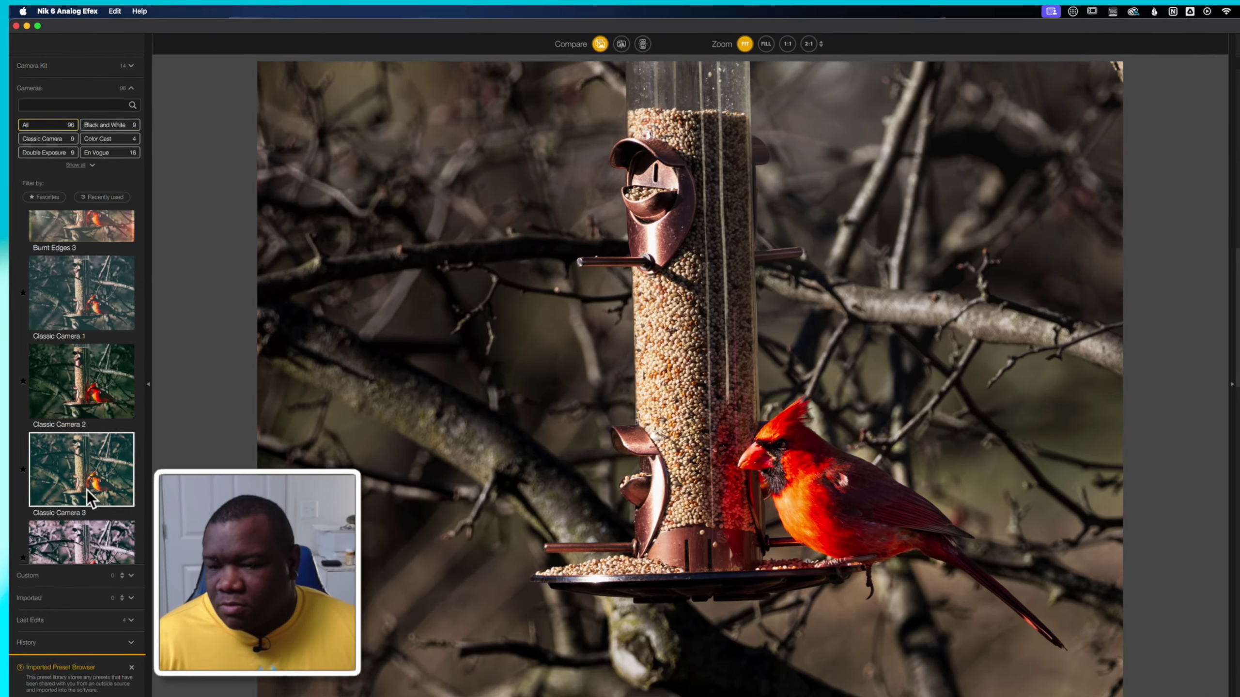
{"action": "left_click", "coordinate": [87, 488]}
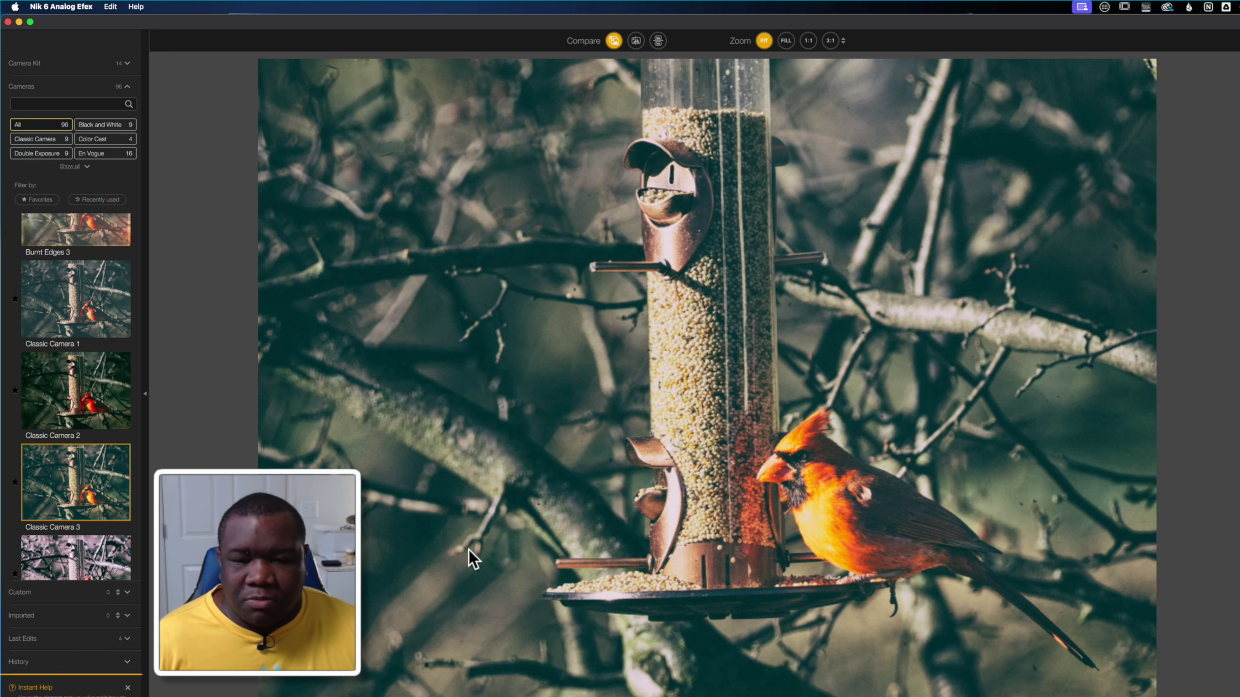
{"action": "left_click", "coordinate": [81, 391]}
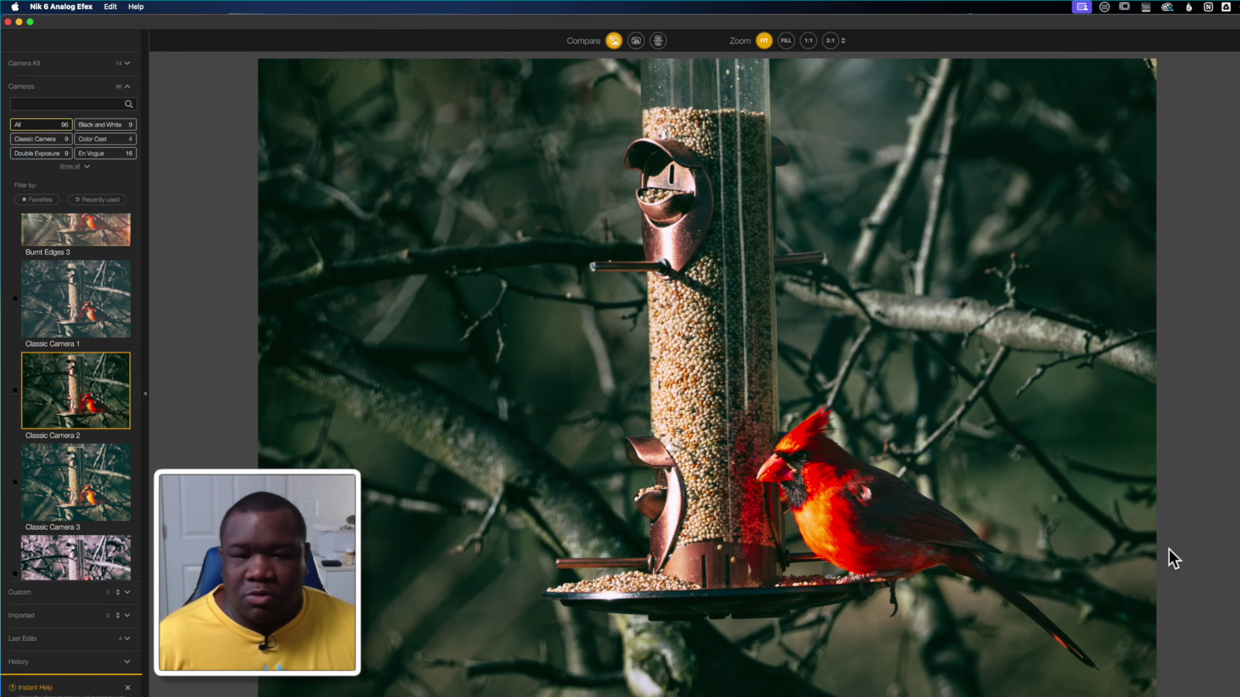
Choose the Burnt Edges 3 preset, turn off its frame effect, and apply the result to the Photoshop document.
{"action": "scroll", "coordinate": [49, 403], "scroll_direction": "up", "scroll_amount": 2}
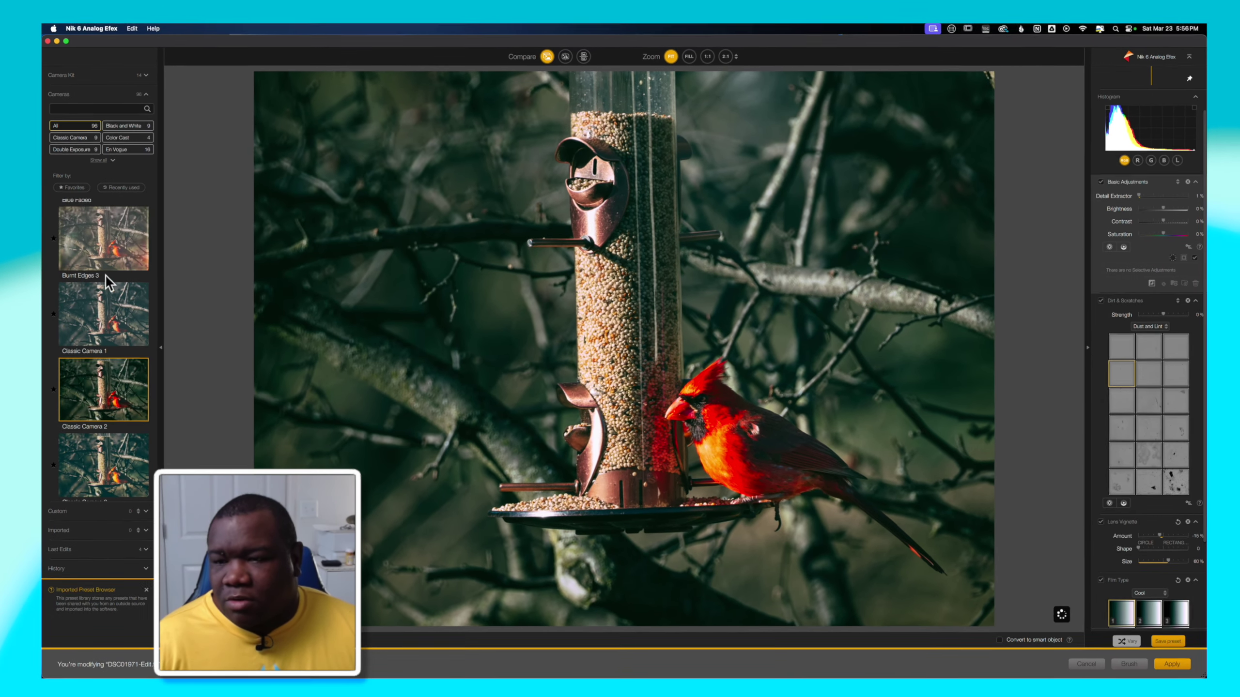
{"action": "left_click", "coordinate": [107, 251]}
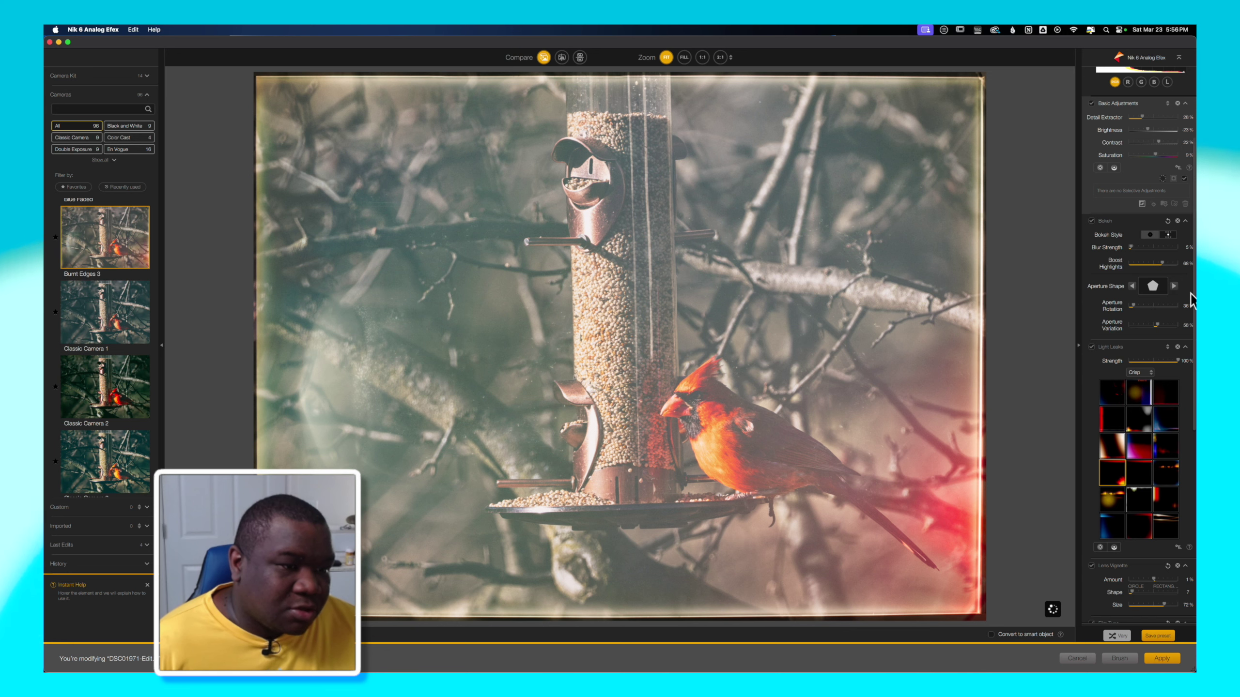
{"action": "scroll", "coordinate": [1141, 371], "scroll_direction": "down", "scroll_amount": 10}
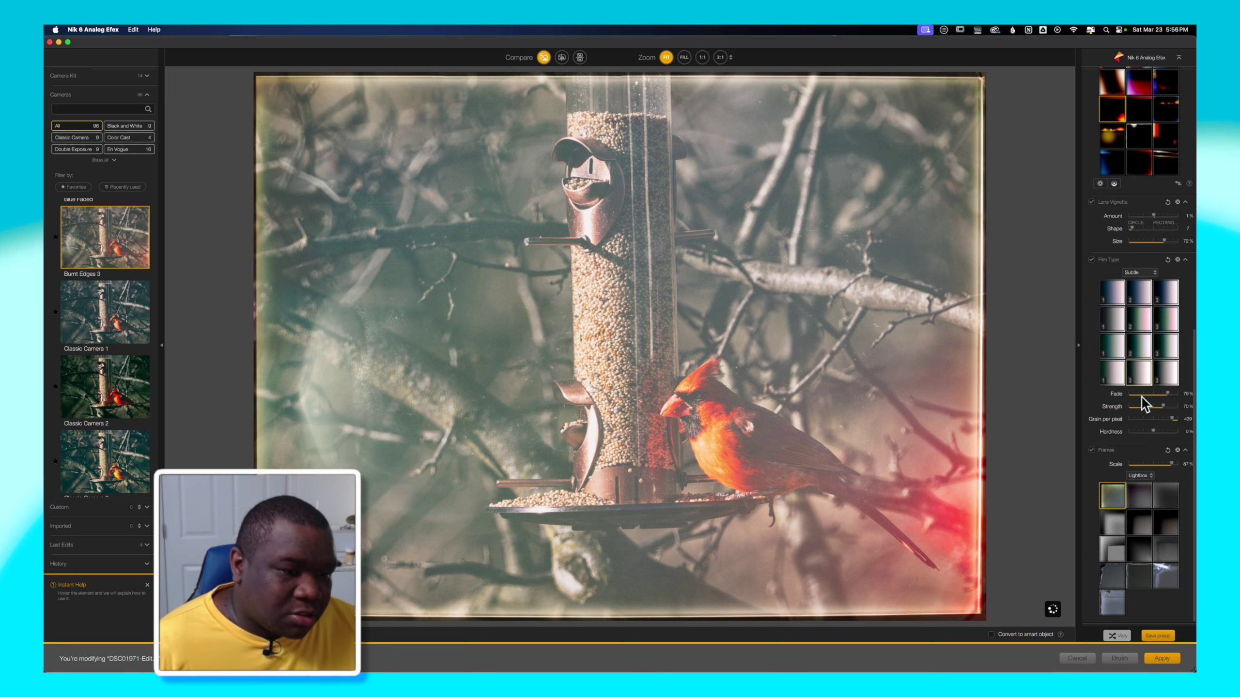
{"action": "left_click", "coordinate": [1093, 451]}
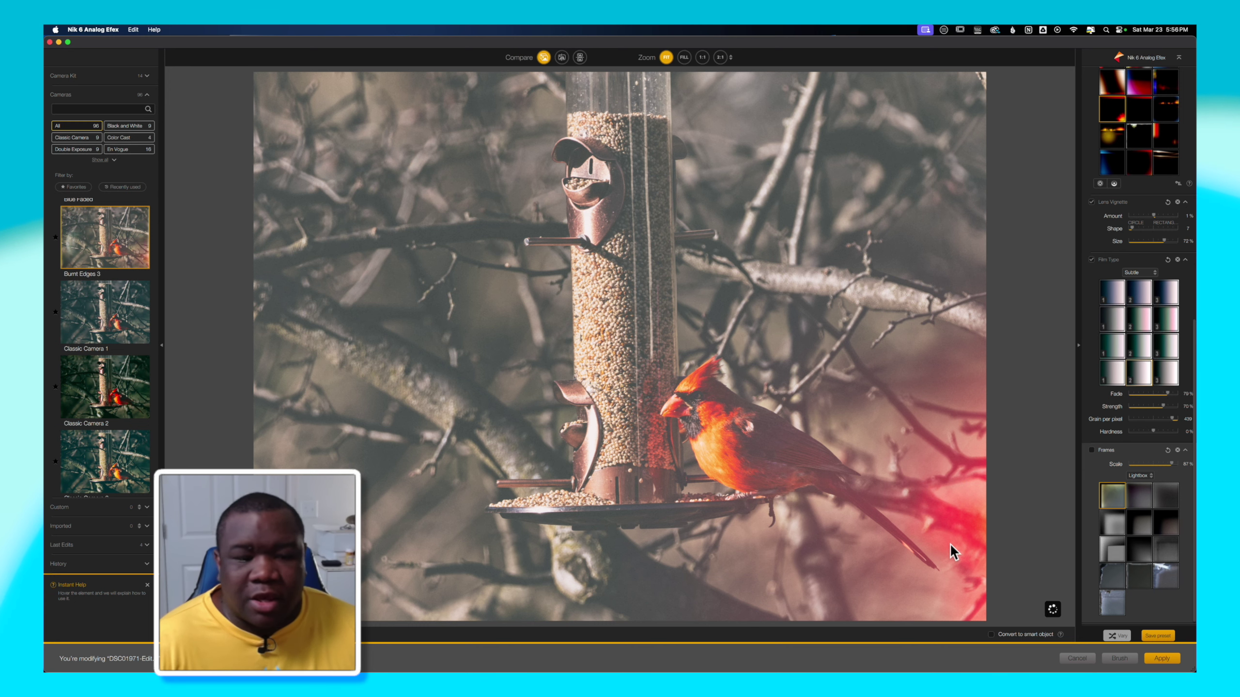
{"action": "left_click", "coordinate": [1158, 660]}
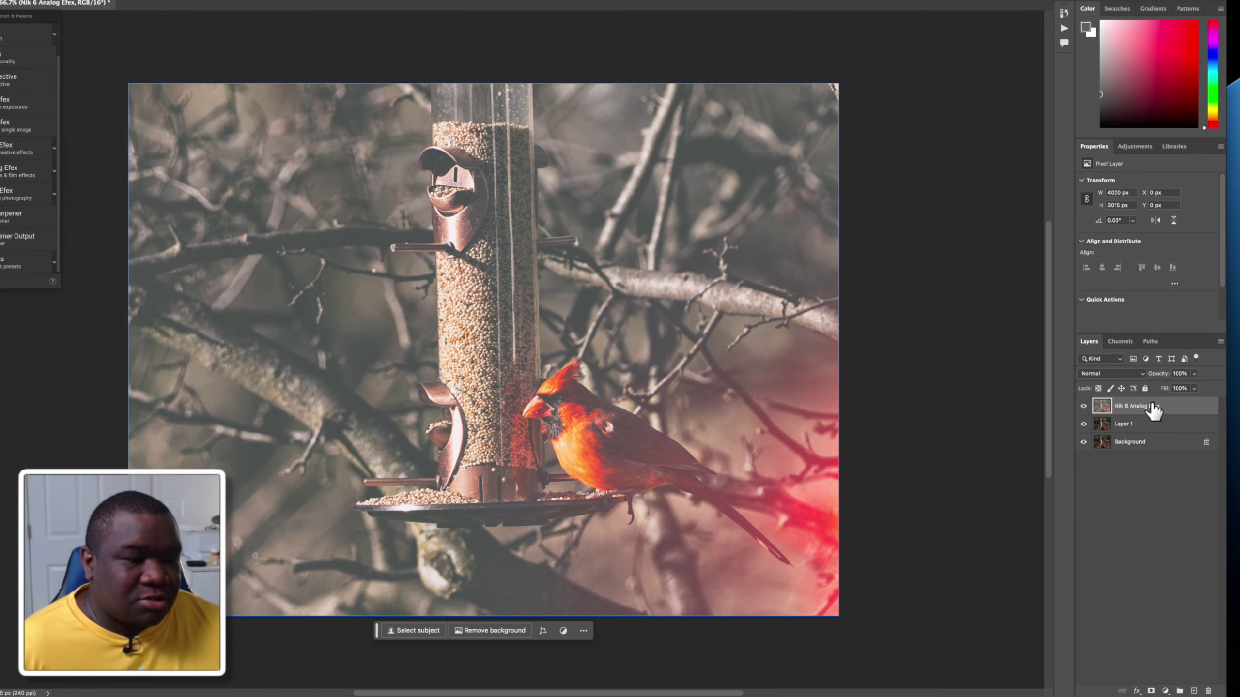
Set the Nik 6 Analog Efex layer's blend mode to Soft Light and its opacity to 35%.
{"action": "left_click", "coordinate": [1140, 374]}
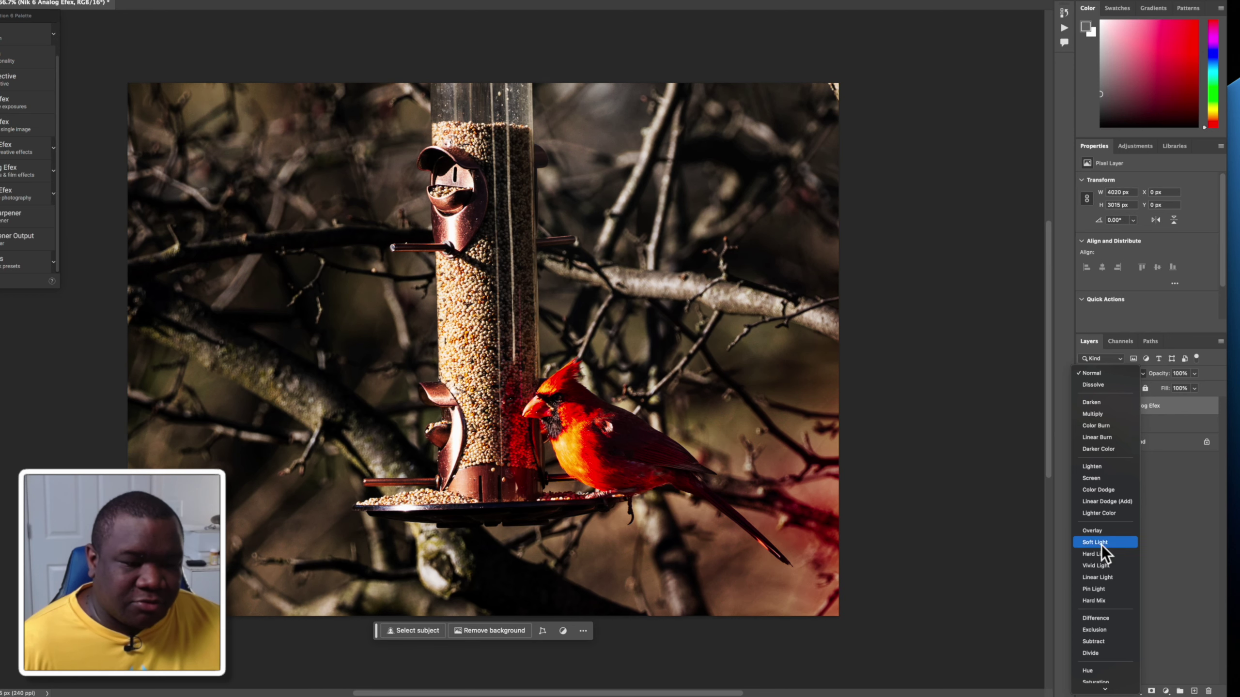
{"action": "left_click", "coordinate": [1101, 543]}
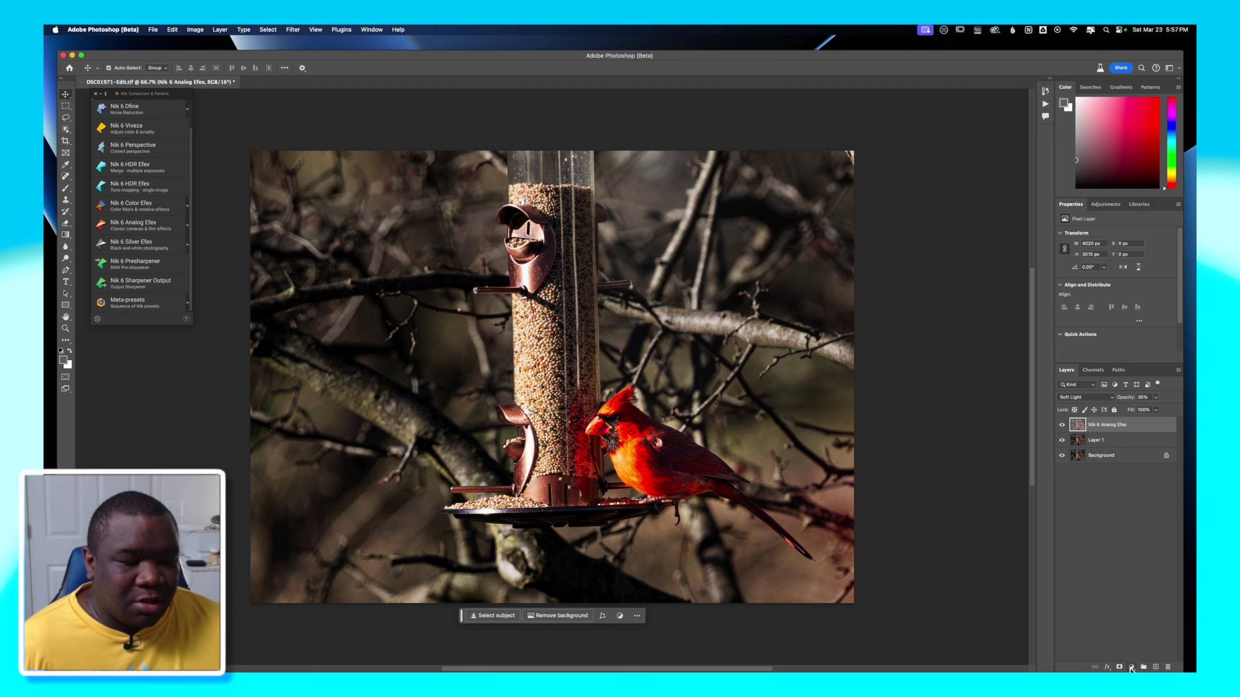
Try a Curves adjustment layer with lifted highlights and adjusted shadows above the Analog Efex layer, and delete that layer.
{"action": "left_click", "coordinate": [1132, 667]}
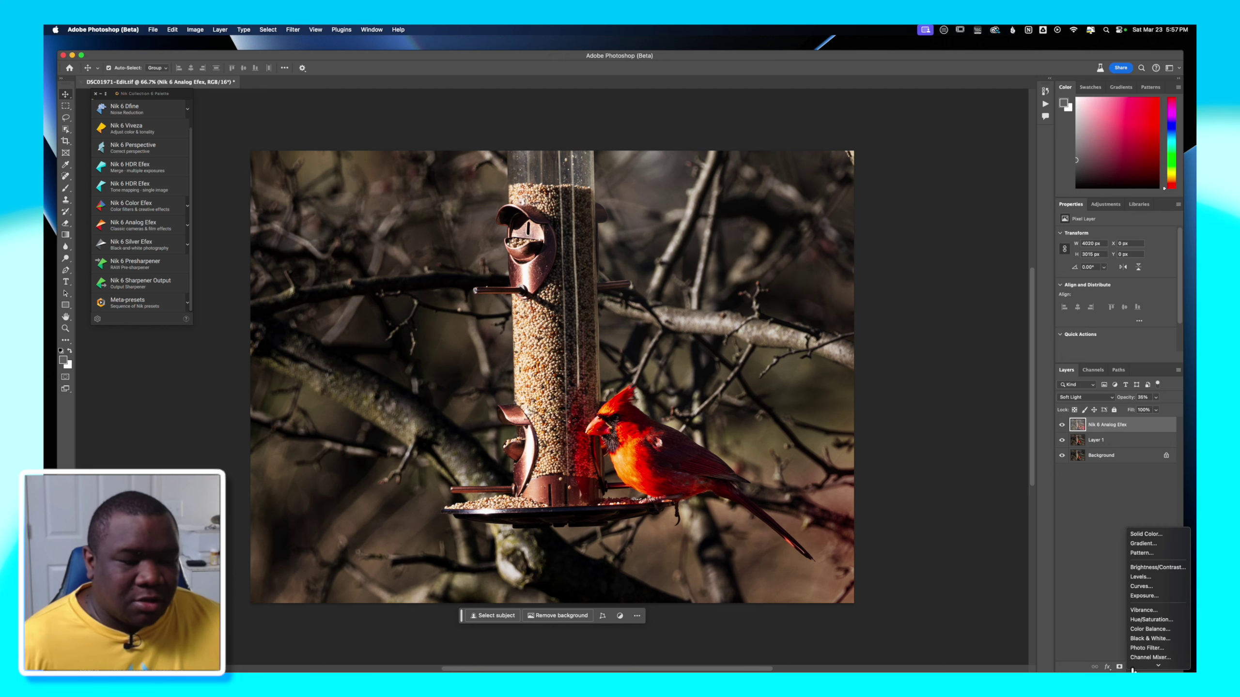
{"action": "left_click", "coordinate": [1141, 577]}
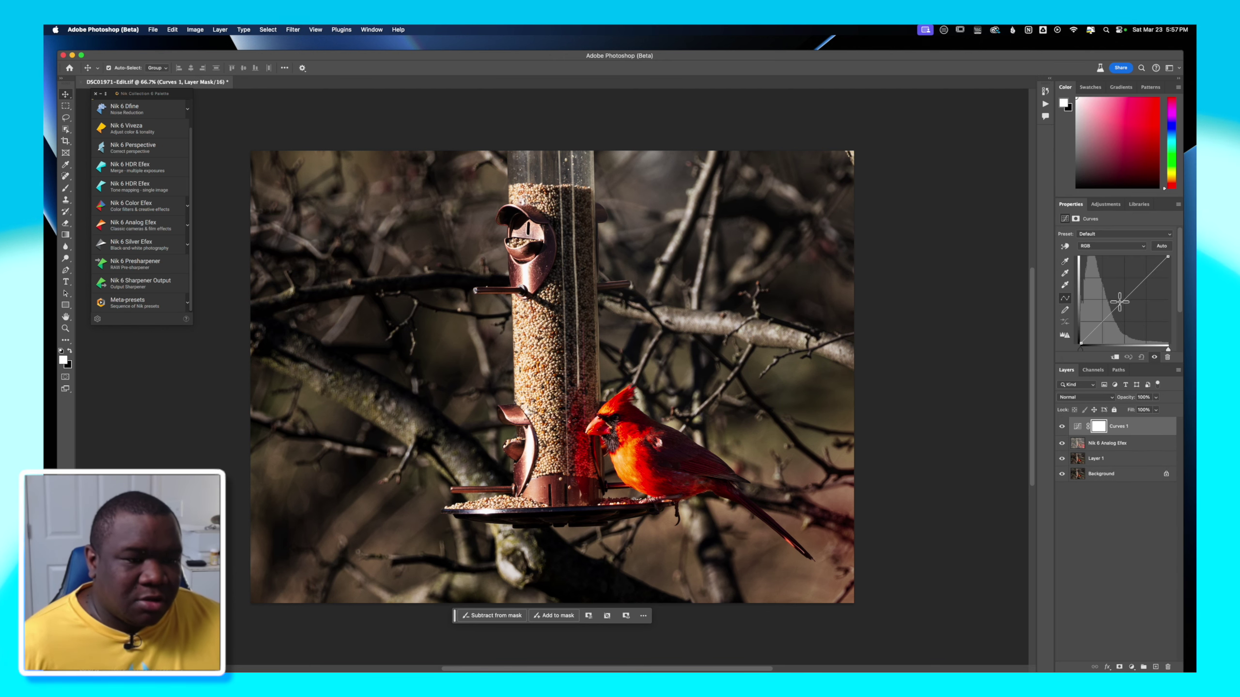
{"action": "left_click", "coordinate": [1102, 321]}
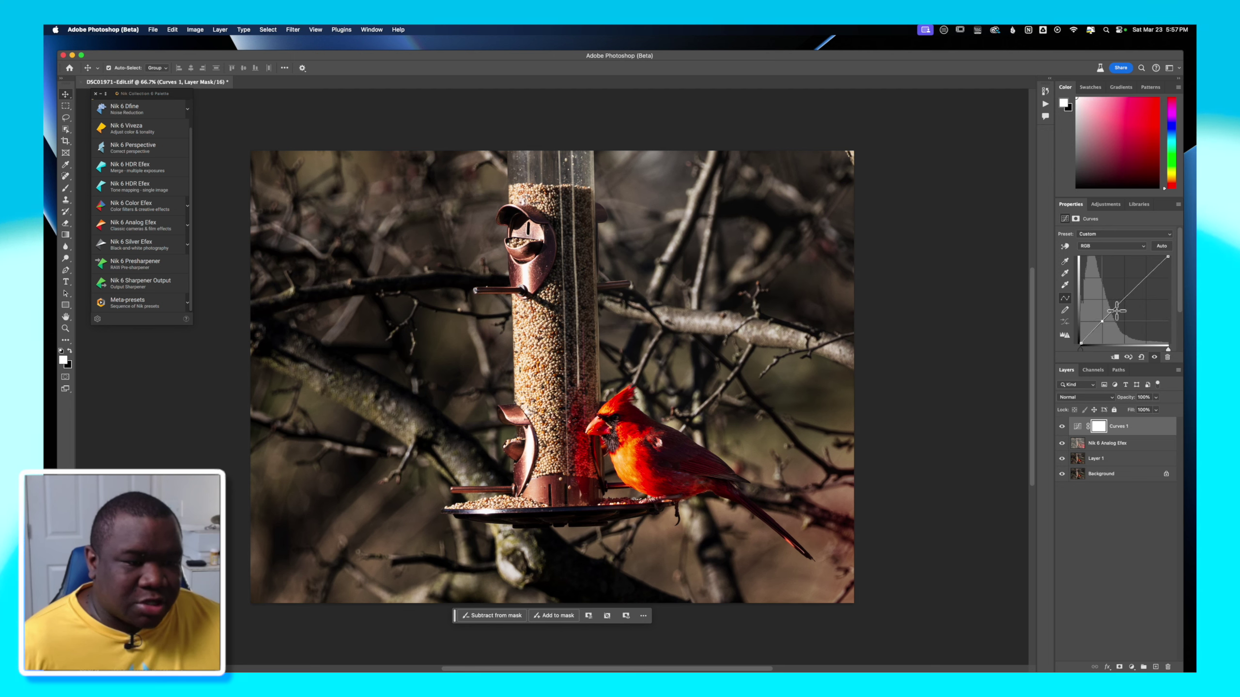
{"action": "left_click", "coordinate": [1148, 277]}
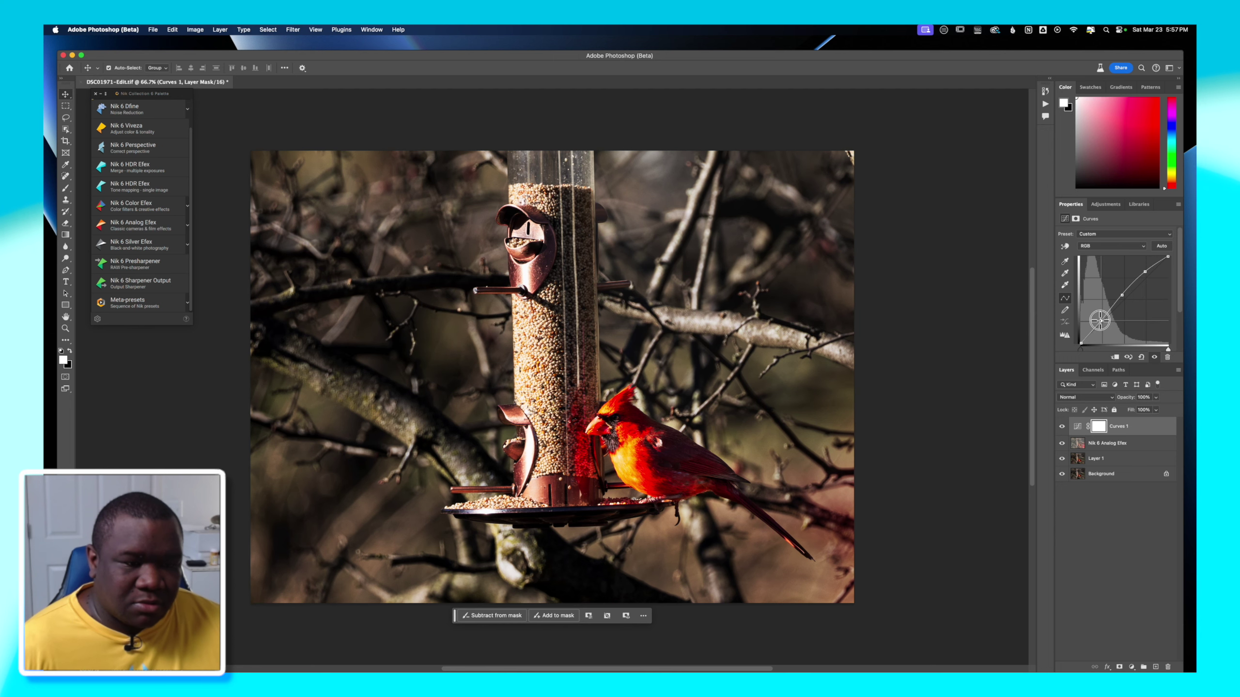
{"action": "left_click_drag", "start_coordinate": [1100, 321], "coordinate": [1099, 319]}
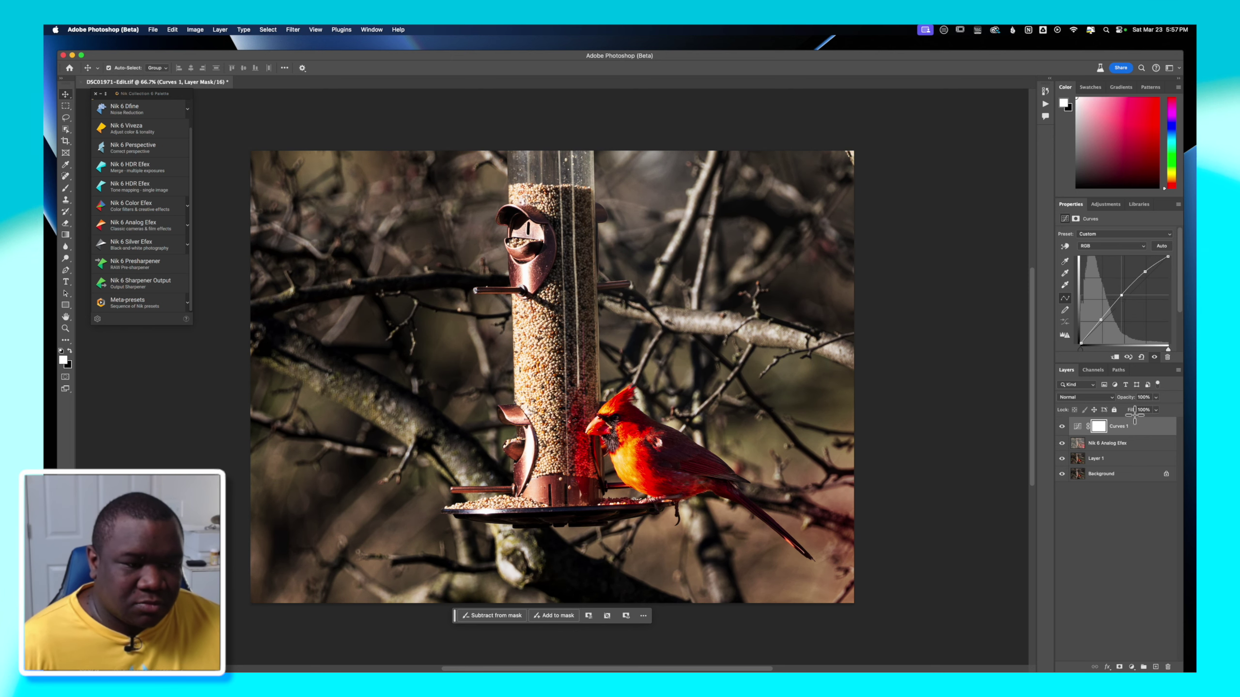
{"action": "left_click", "coordinate": [1137, 430]}
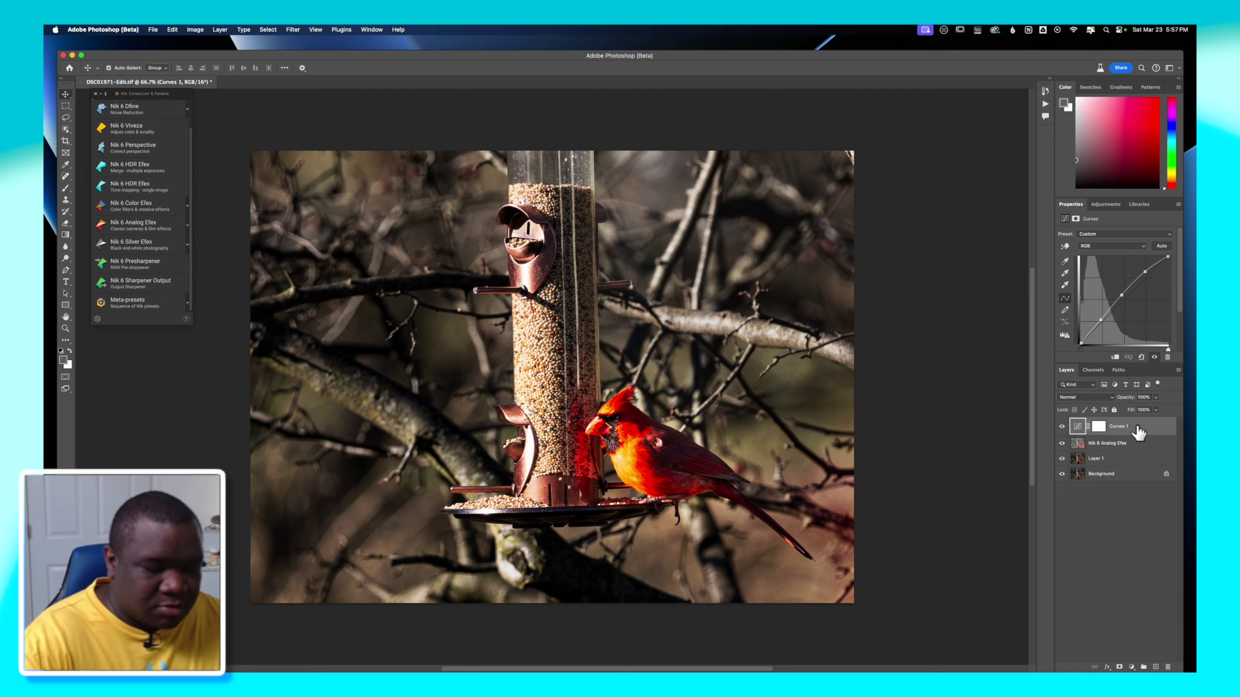
{"action": "key", "text": "BackSpace"}
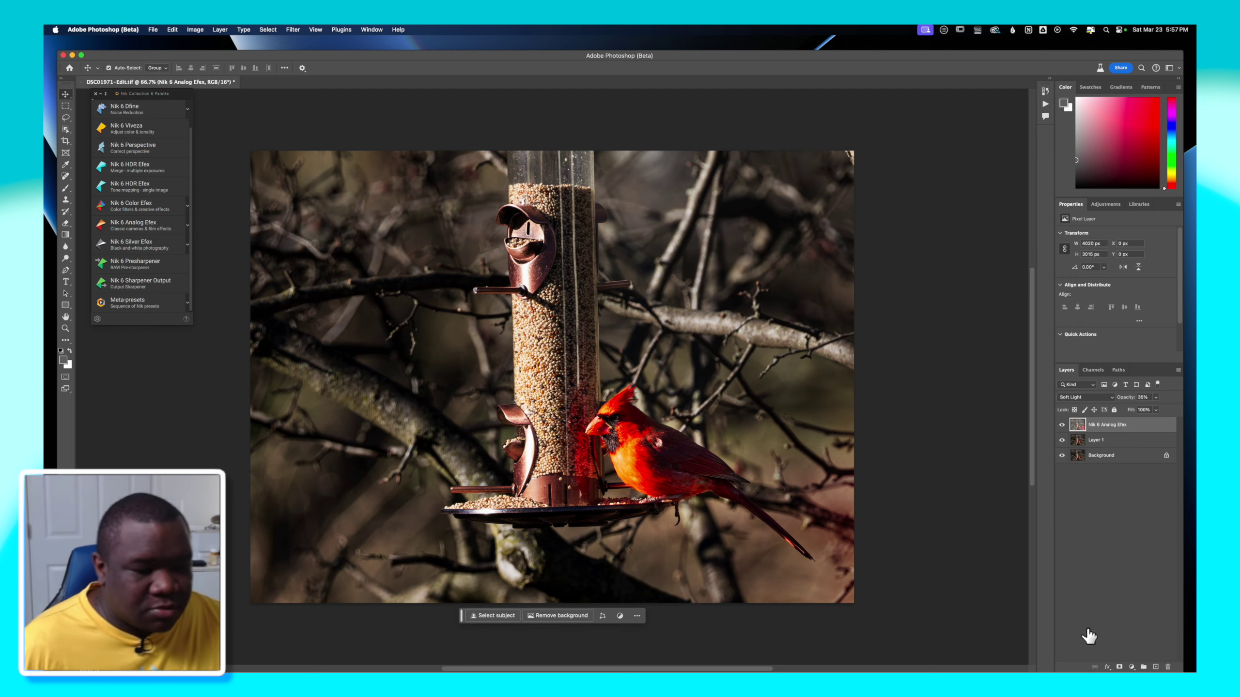
Add a Brightness/Contrast adjustment layer above the Nik 6 Analog Efex layer with brightness 37 and contrast 9, and compare before and after.
{"action": "left_click", "coordinate": [1132, 666]}
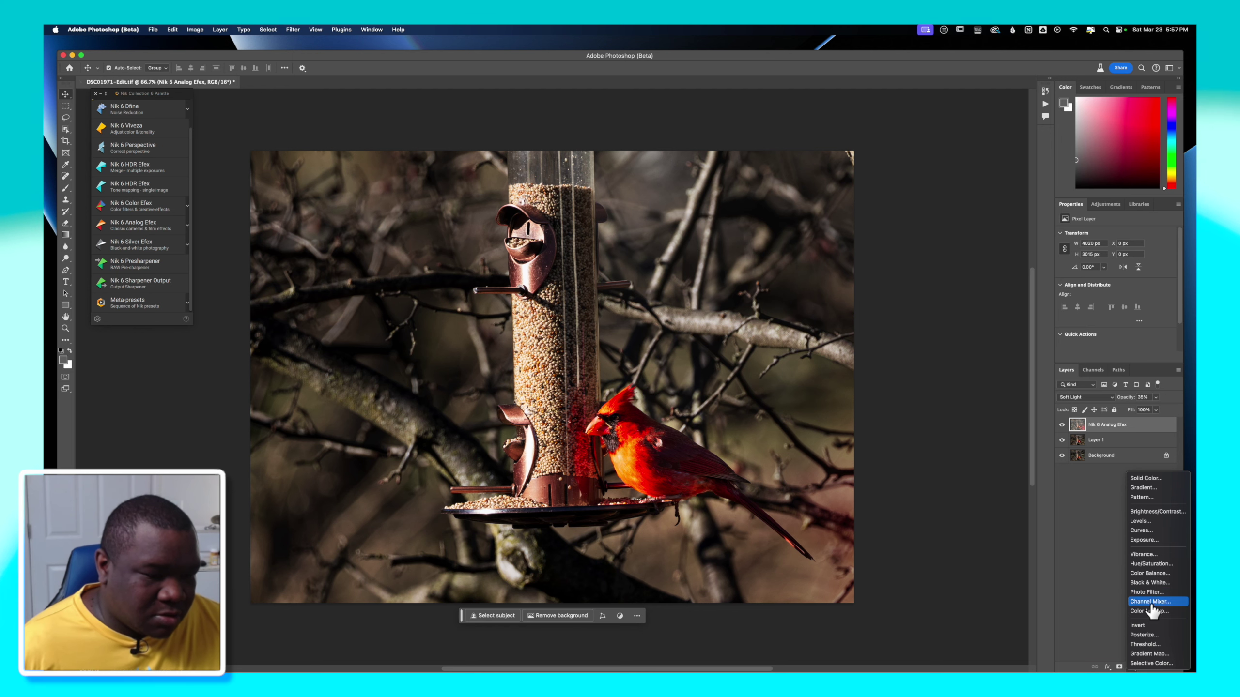
{"action": "left_click", "coordinate": [1162, 512]}
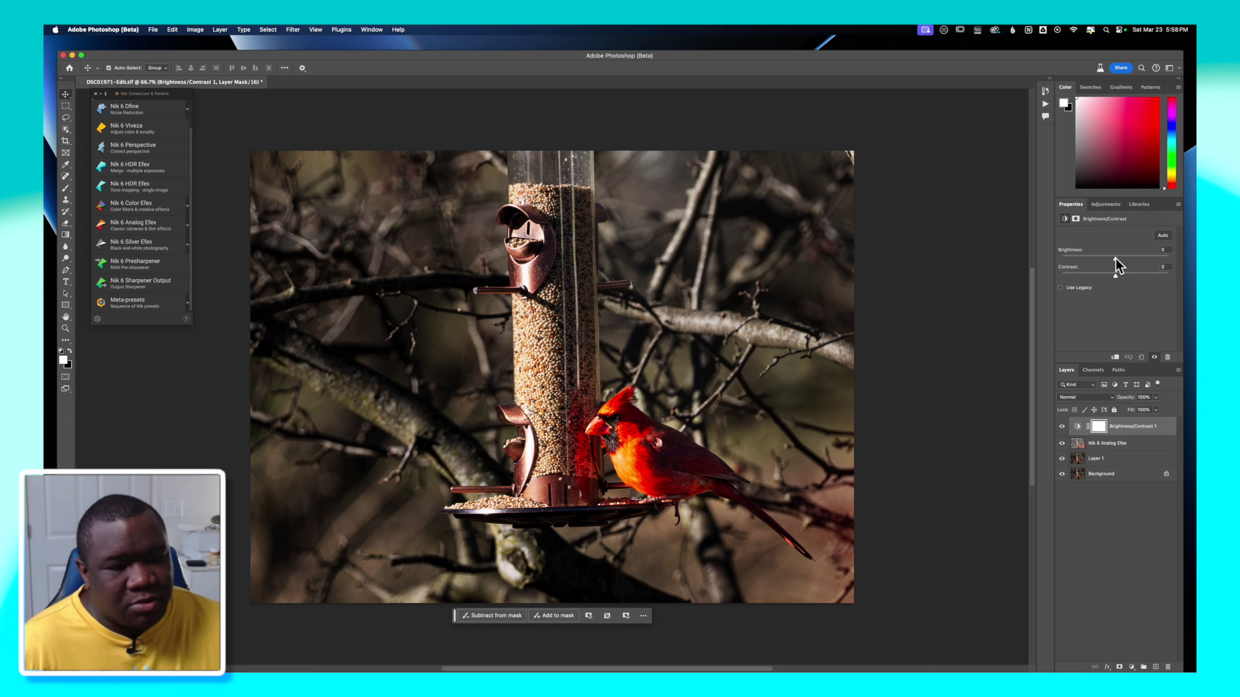
{"action": "left_click_drag", "start_coordinate": [1117, 260], "coordinate": [1127, 260]}
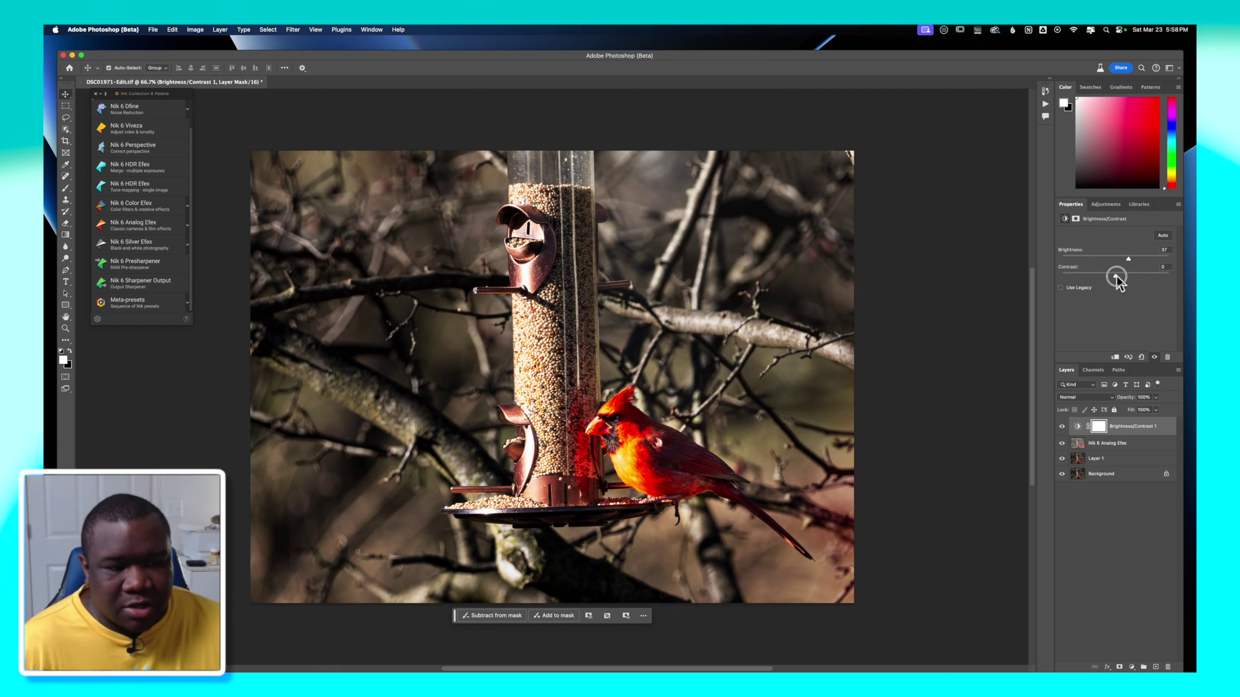
{"action": "left_click_drag", "start_coordinate": [1115, 276], "coordinate": [1121, 277]}
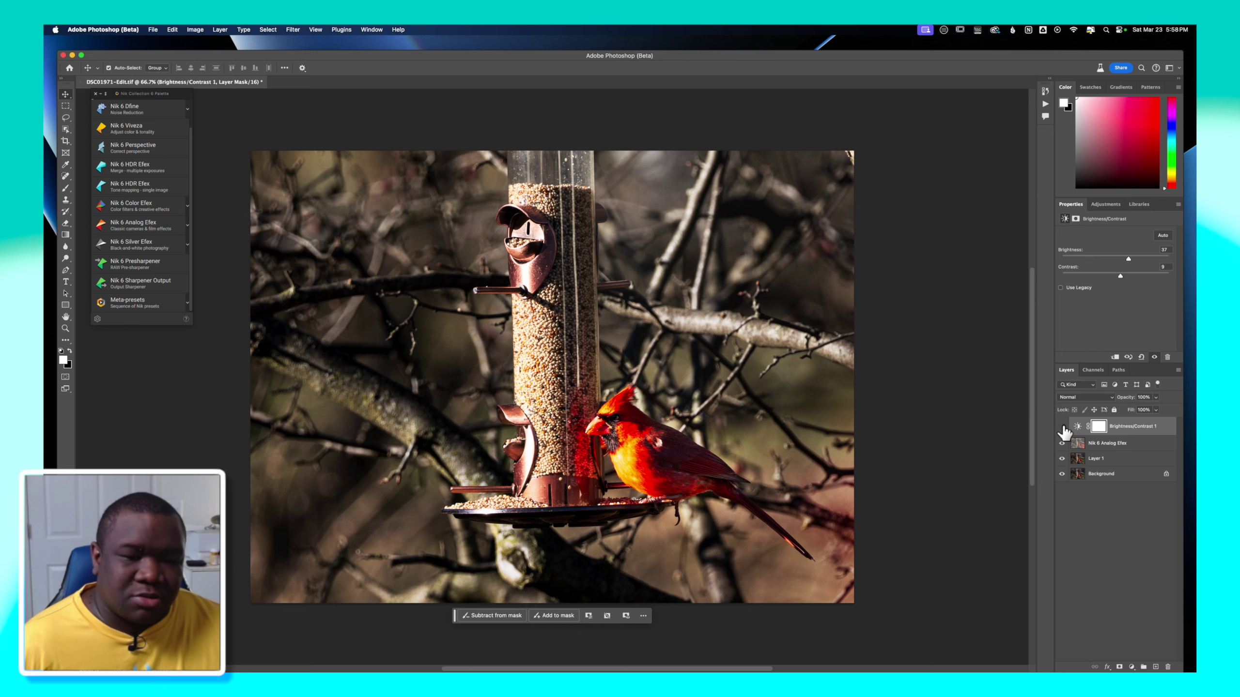
{"action": "left_click", "coordinate": [1062, 427]}
{"action": "left_click", "coordinate": [1062, 427]}
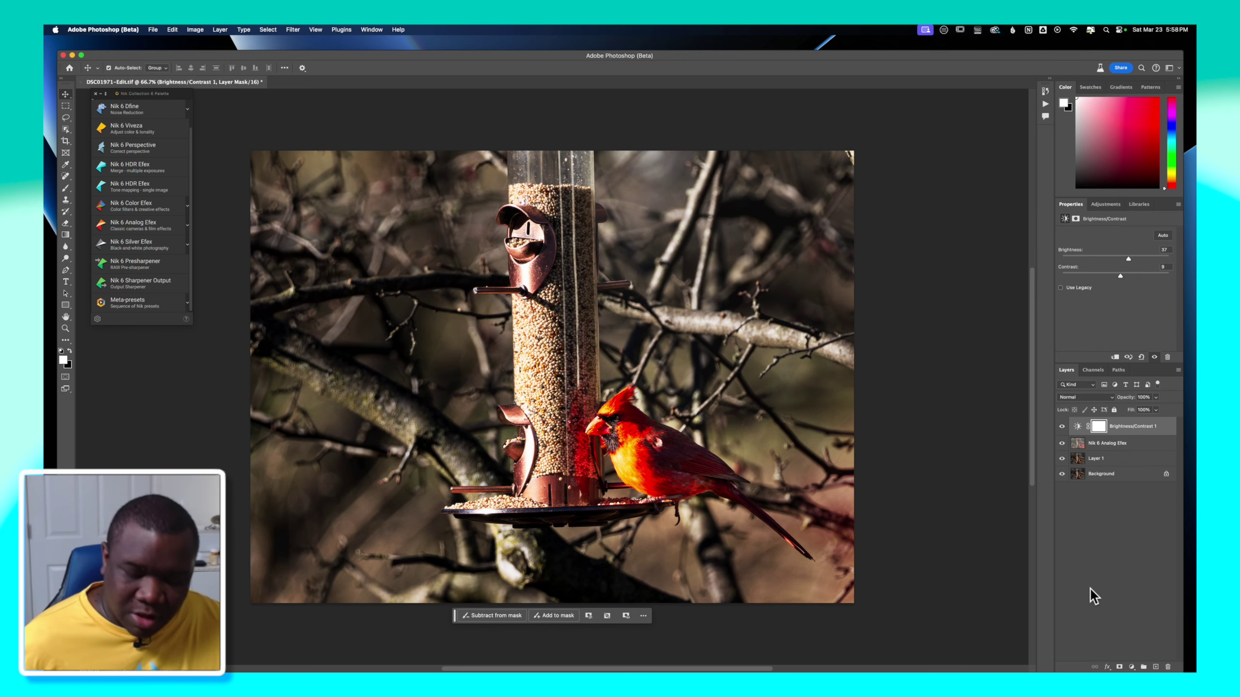
Save the layered TIFF with ZIP image compression and RLE layer compression, and switch to Adobe Lightroom.
{"action": "key", "text": "super+s"}
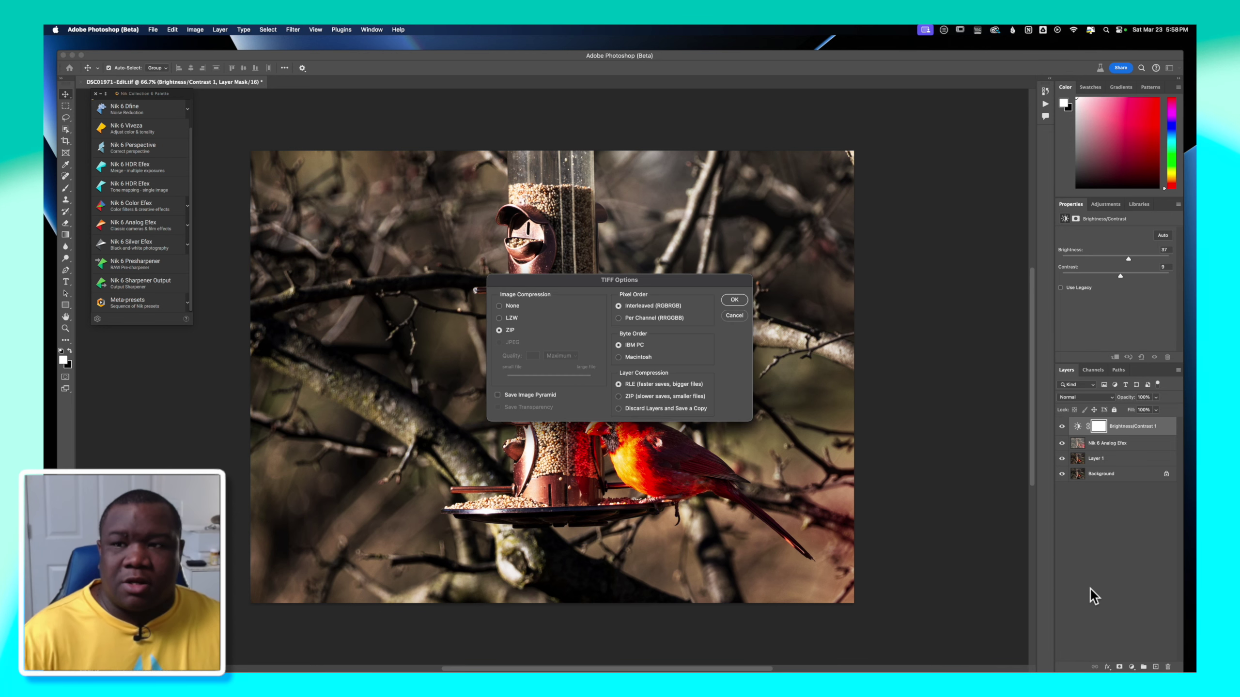
{"action": "left_click", "coordinate": [730, 301]}
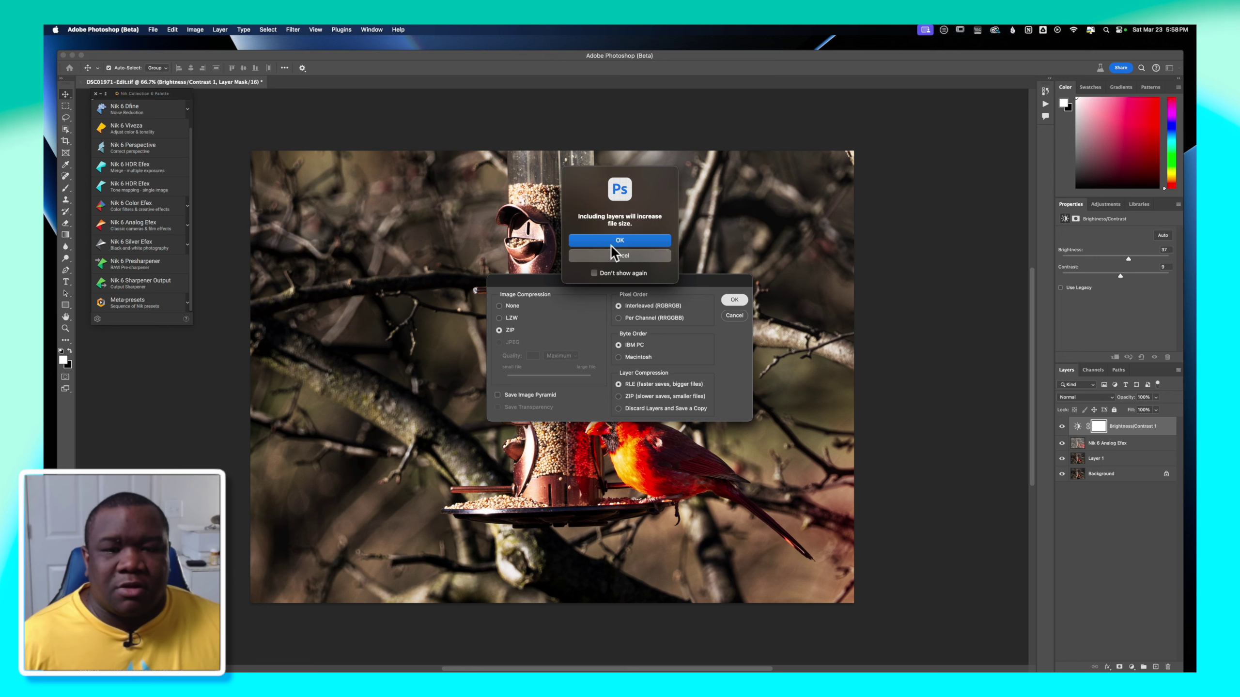
{"action": "left_click", "coordinate": [621, 244]}
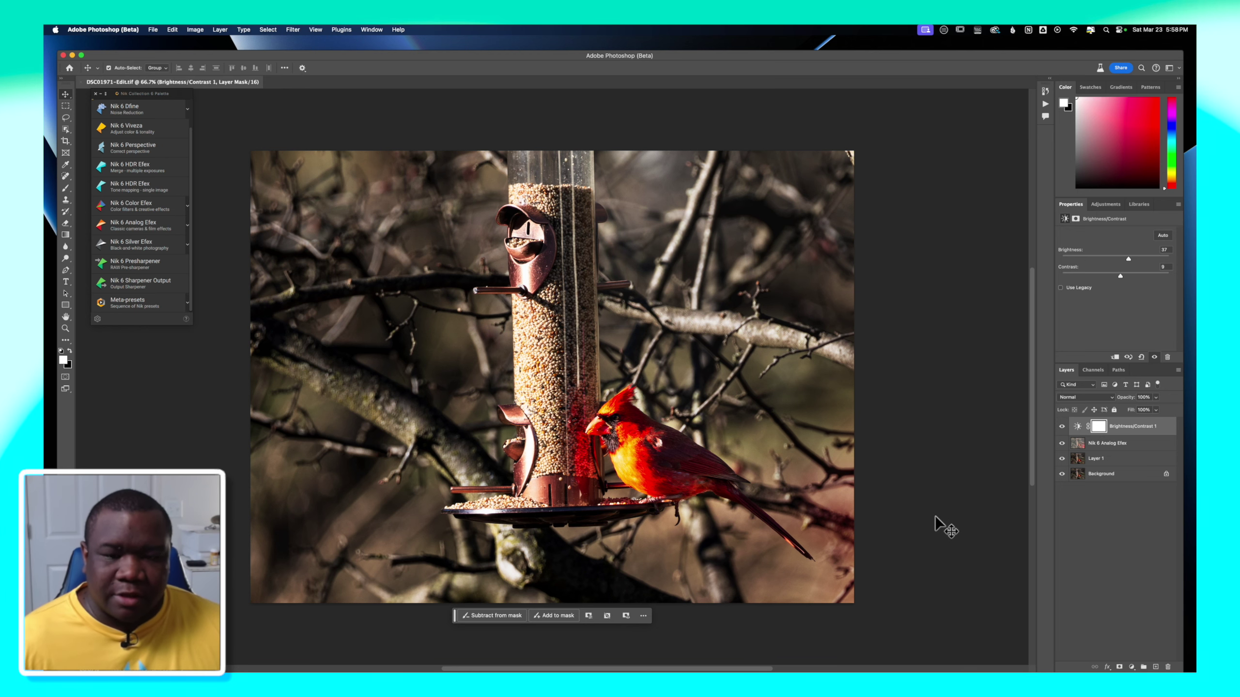
{"action": "left_click", "coordinate": [605, 581]}
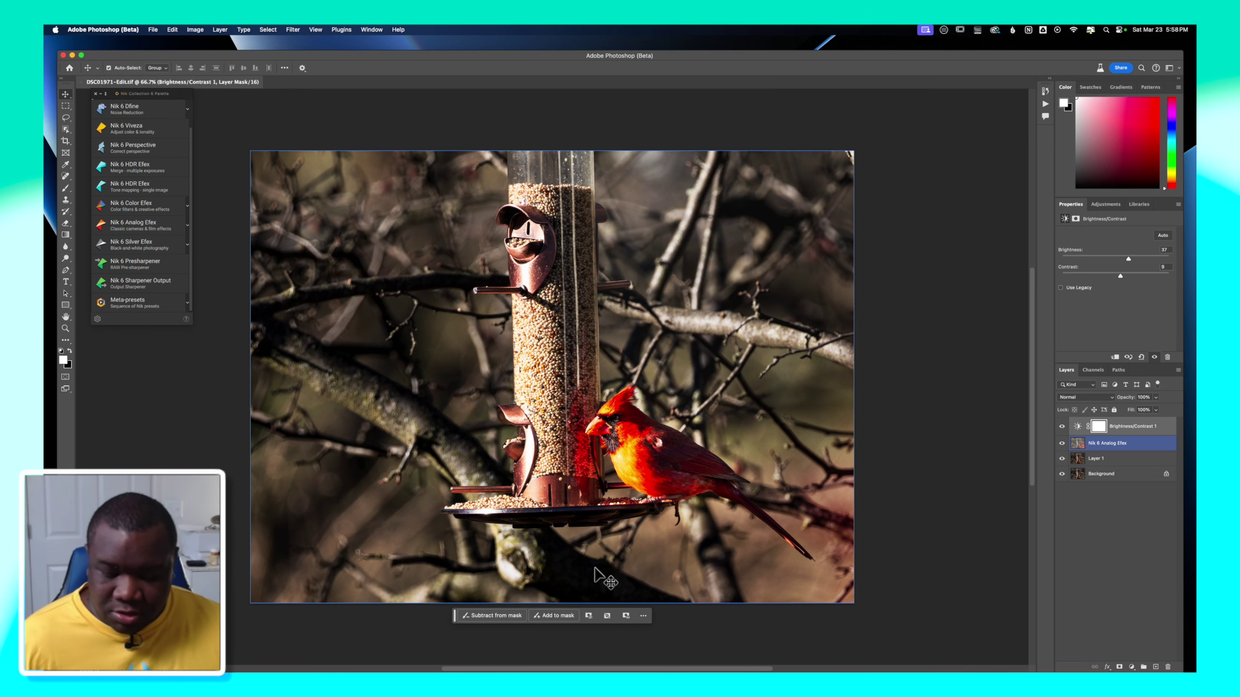
{"action": "key", "text": "super+Tab"}
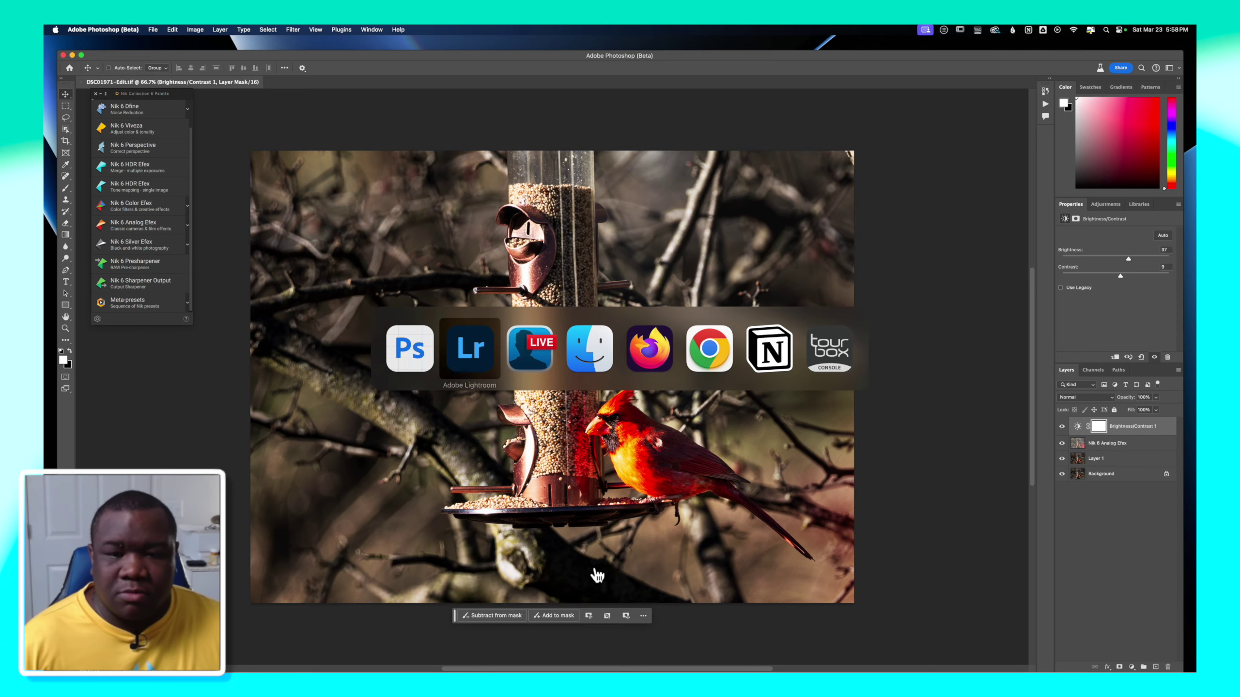